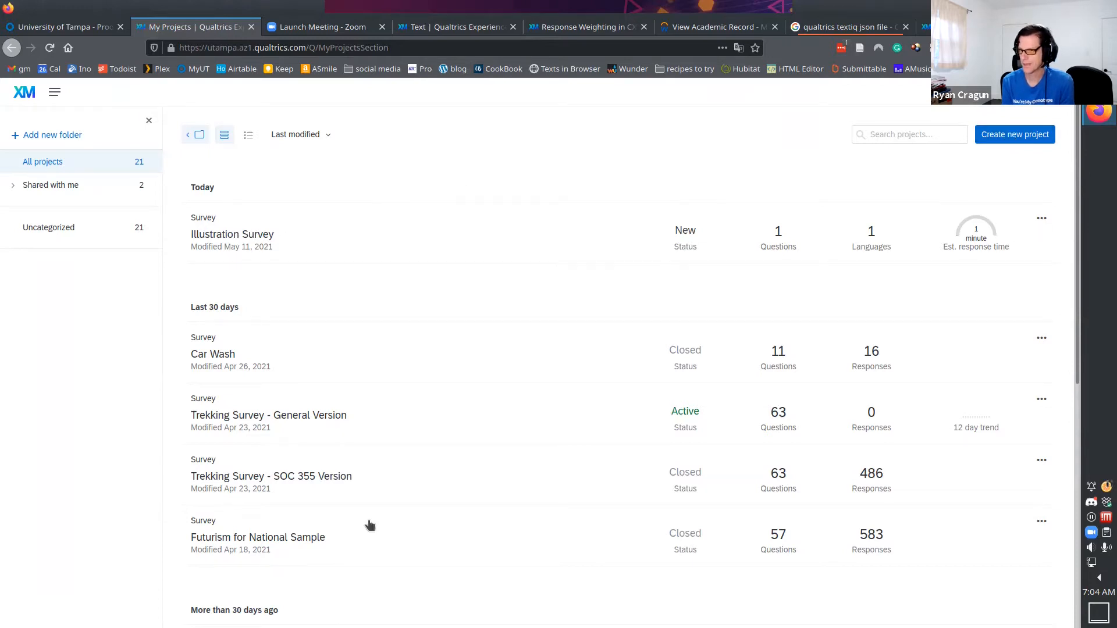
Create a blank survey project named "Illustration Survey - 2".
{"action": "left_click", "coordinate": [998, 140]}
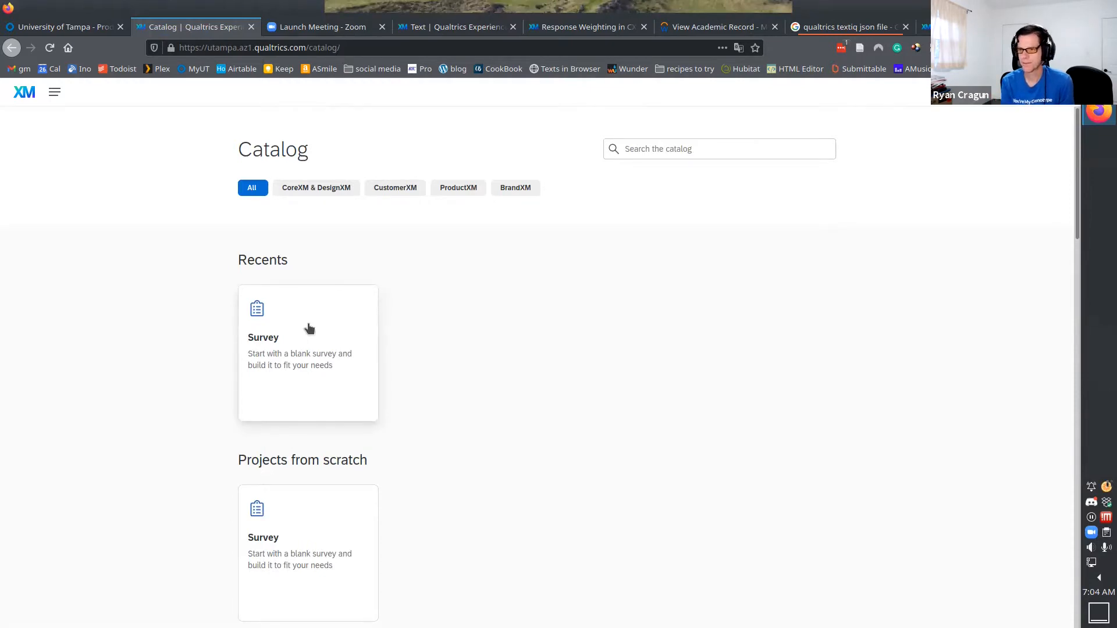
{"action": "left_click", "coordinate": [330, 365]}
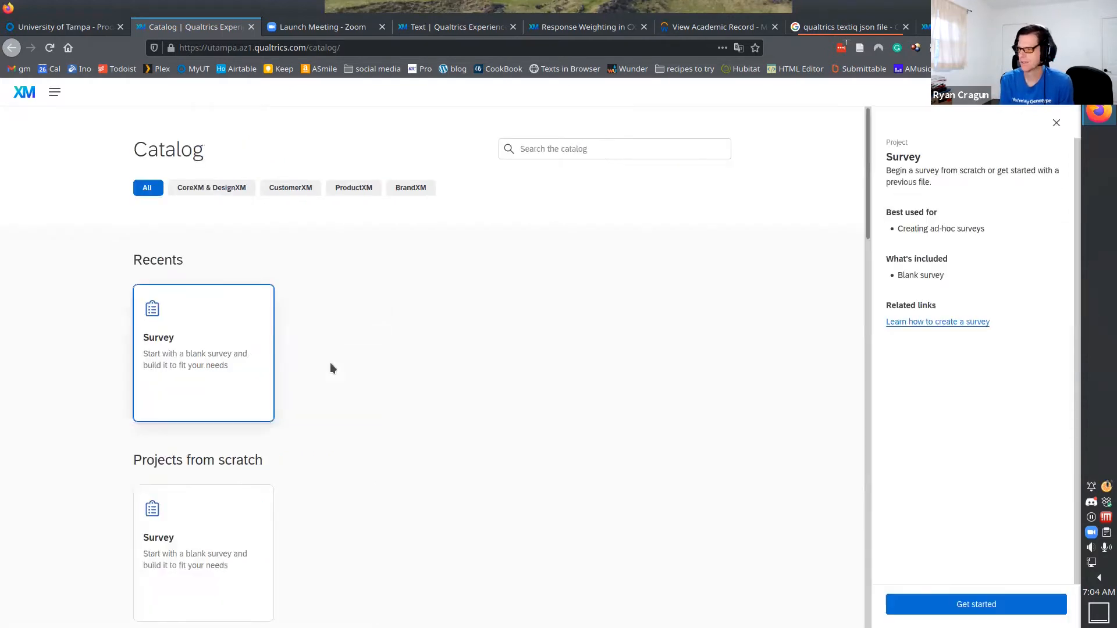
{"action": "left_click", "coordinate": [950, 605]}
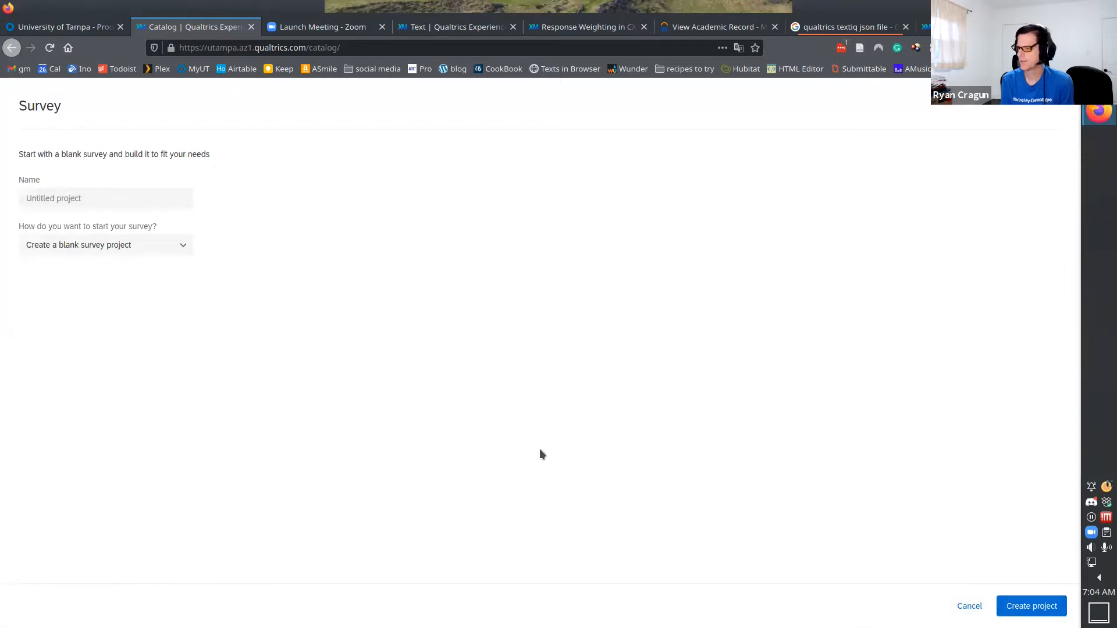
{"action": "left_click", "coordinate": [98, 199]}
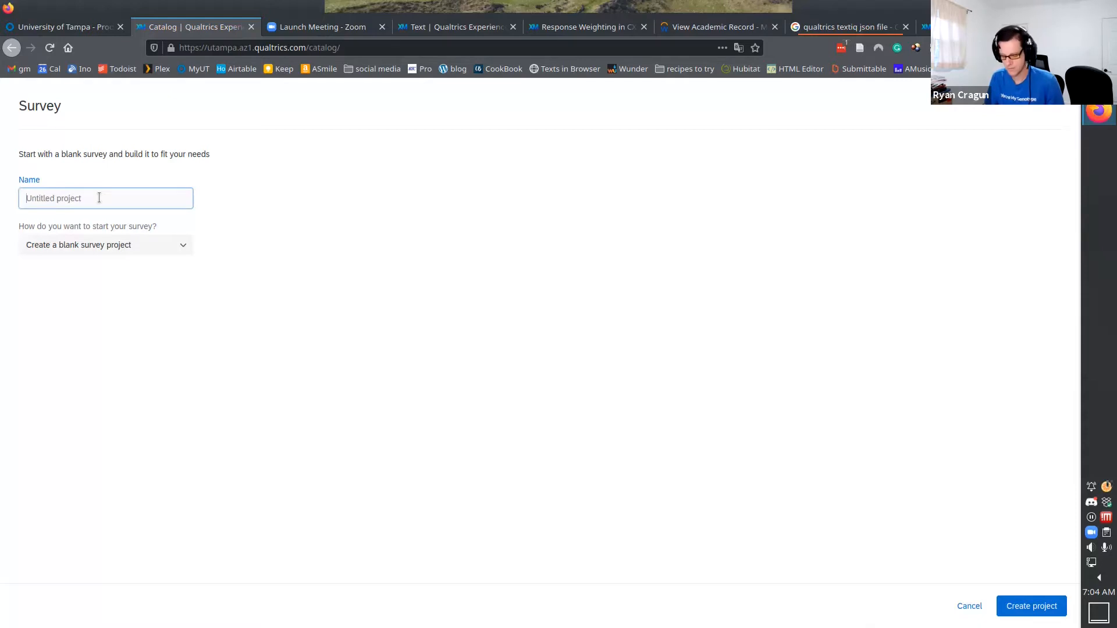
{"action": "type", "text": "Il"}
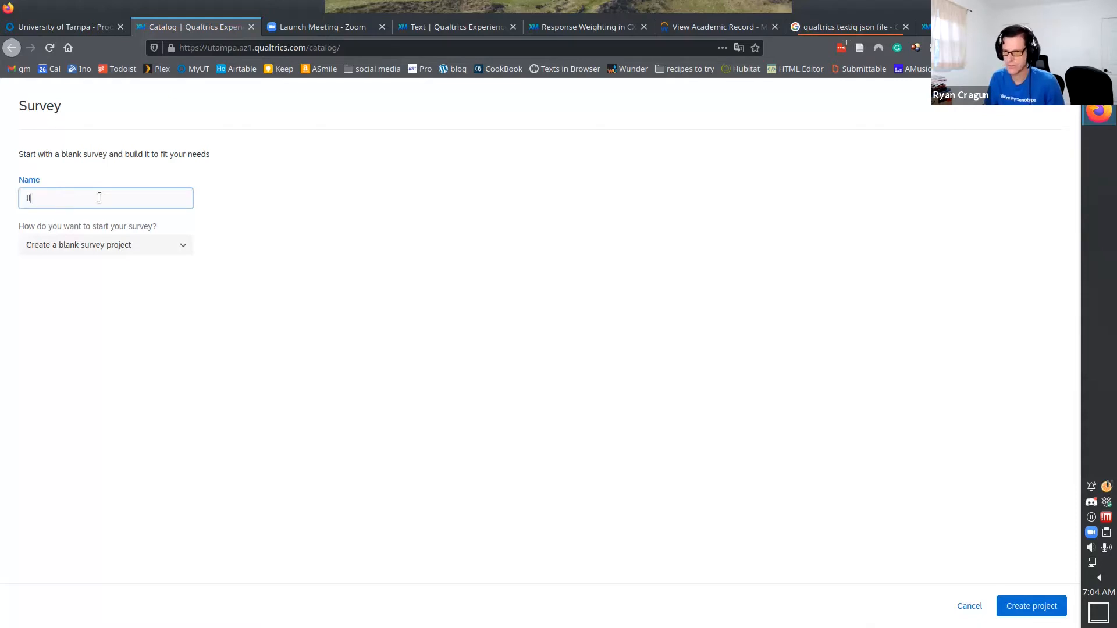
{"action": "type", "text": "lustration Survey - 2"}
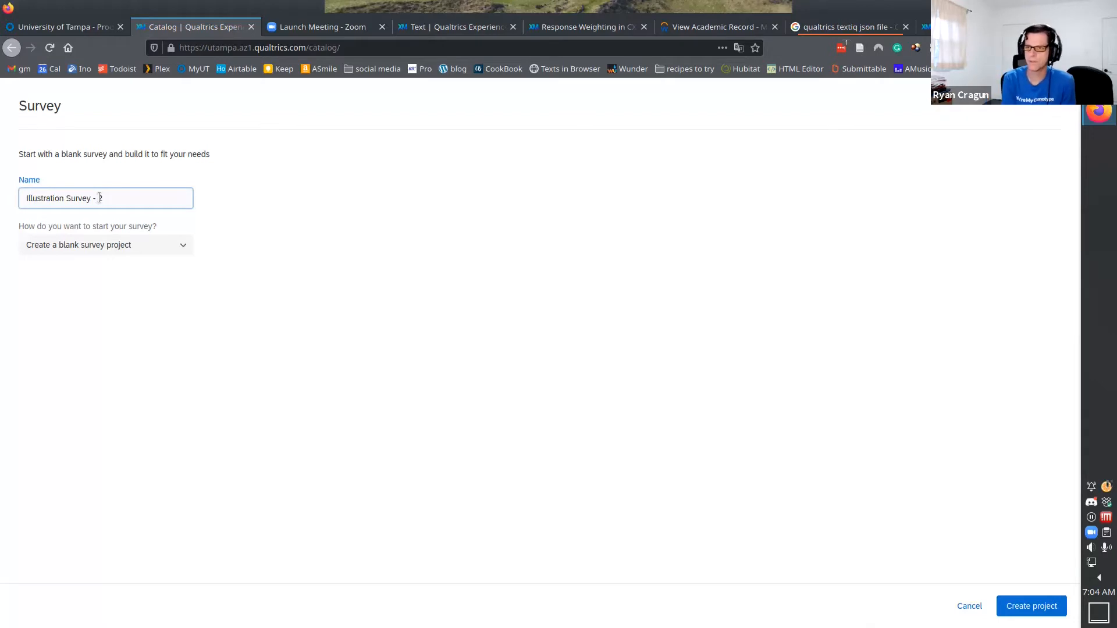
{"action": "left_click", "coordinate": [178, 247]}
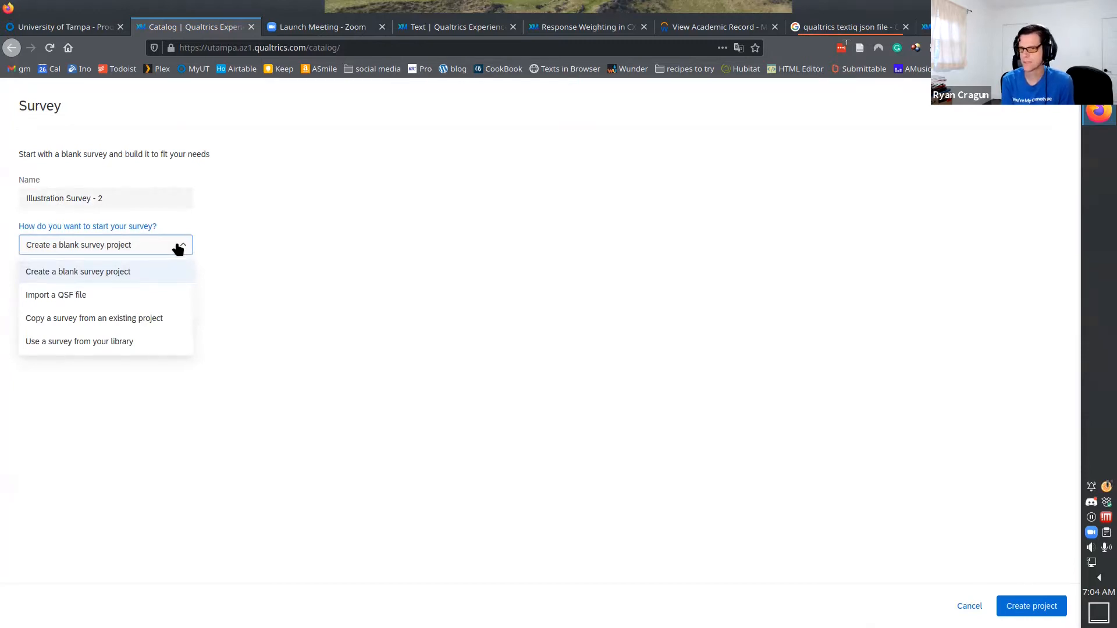
{"action": "left_click", "coordinate": [178, 247]}
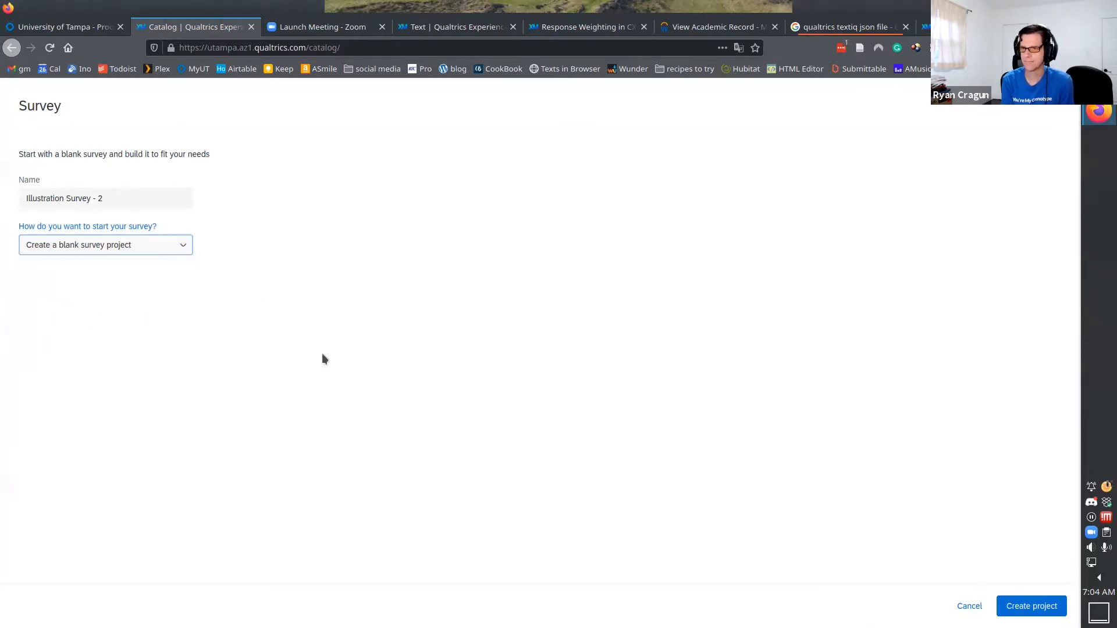
{"action": "left_click", "coordinate": [1018, 604]}
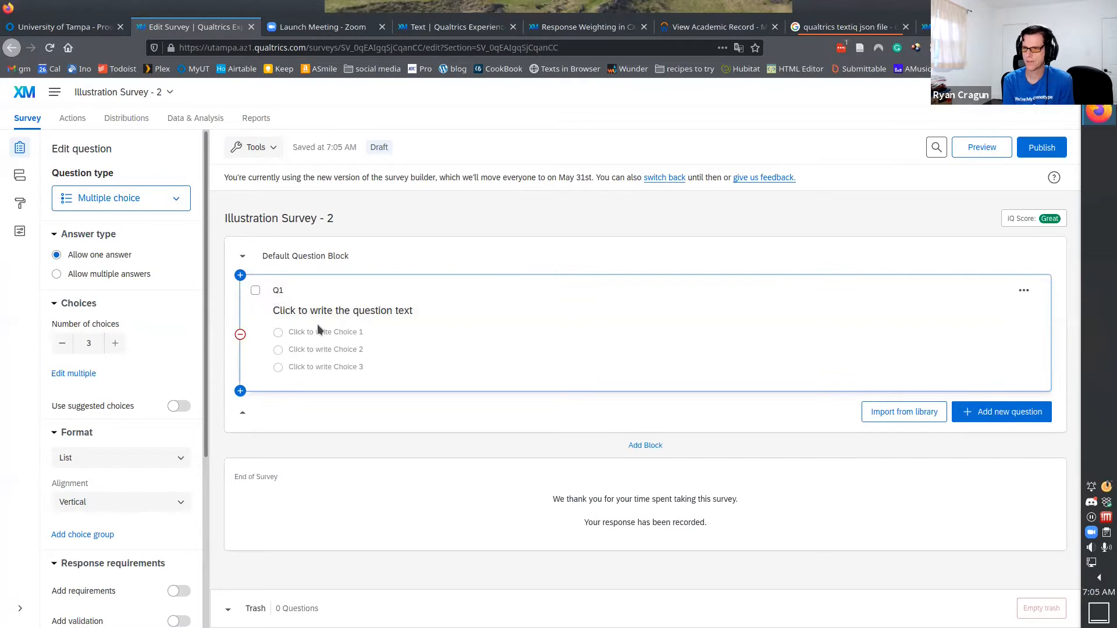
Write "What's your favorite color?" as the first question's text and label the question "color".
{"action": "left_click", "coordinate": [388, 313]}
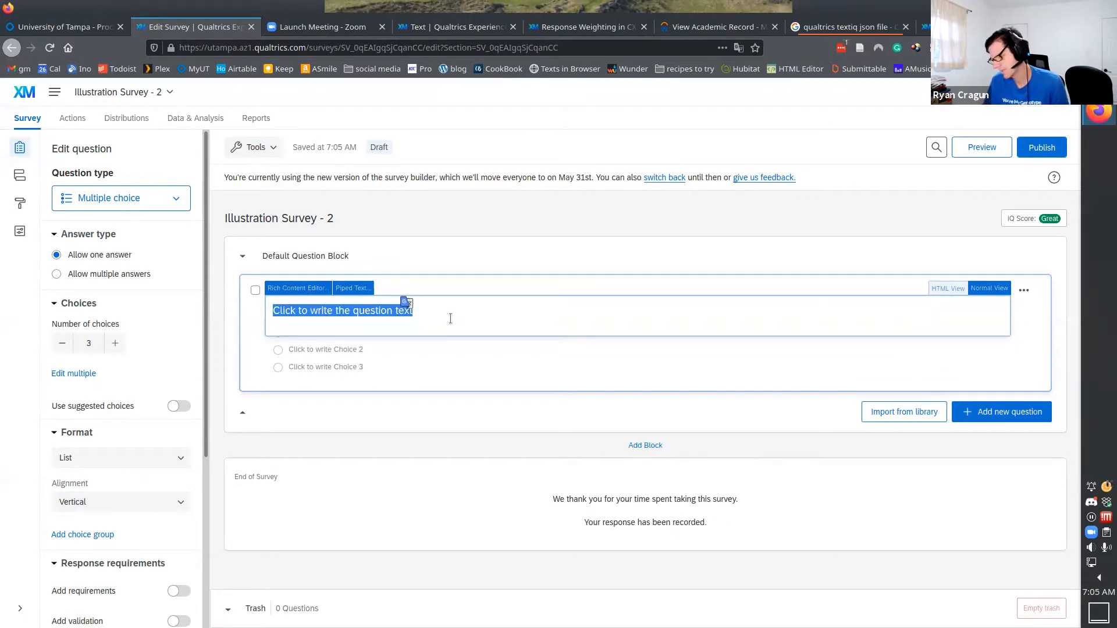
{"action": "type", "text": "What's your favorite color?"}
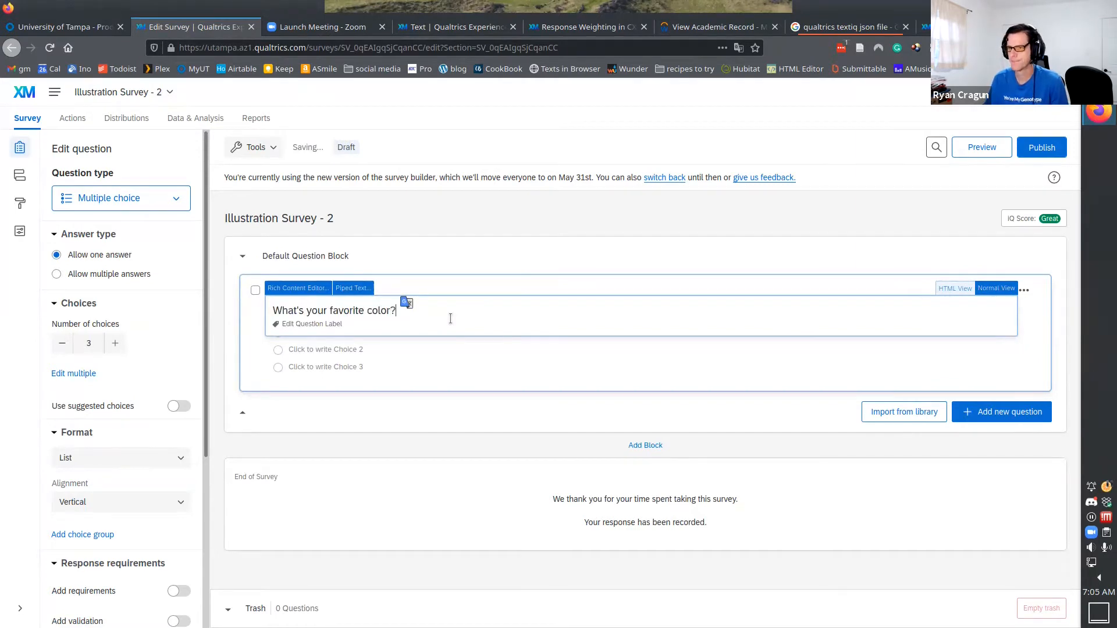
{"action": "left_click", "coordinate": [260, 367]}
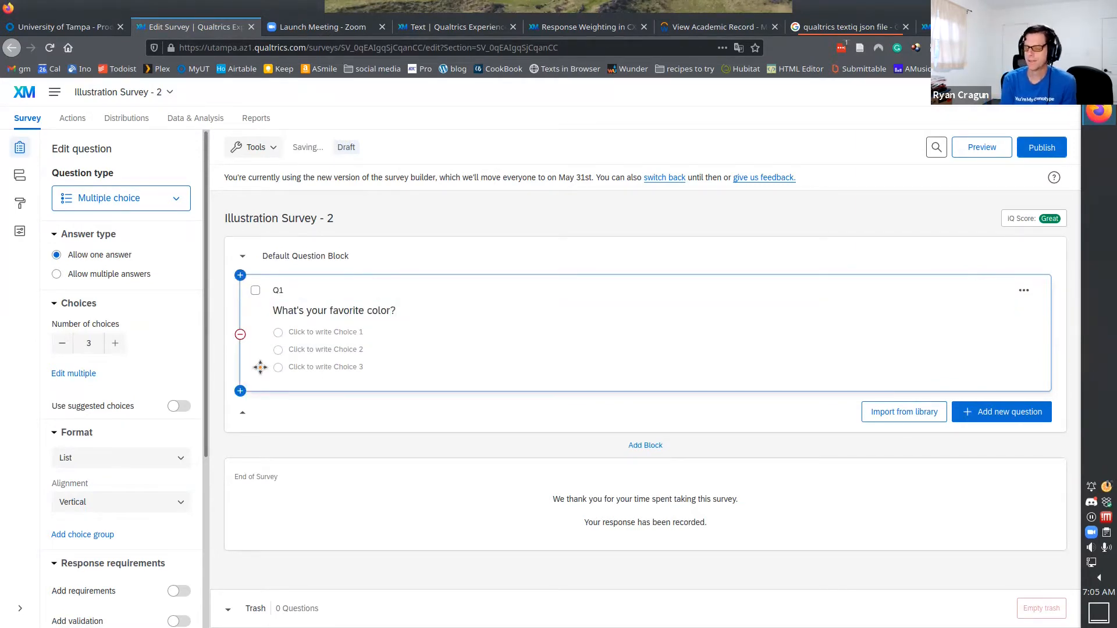
{"action": "left_click", "coordinate": [280, 290]}
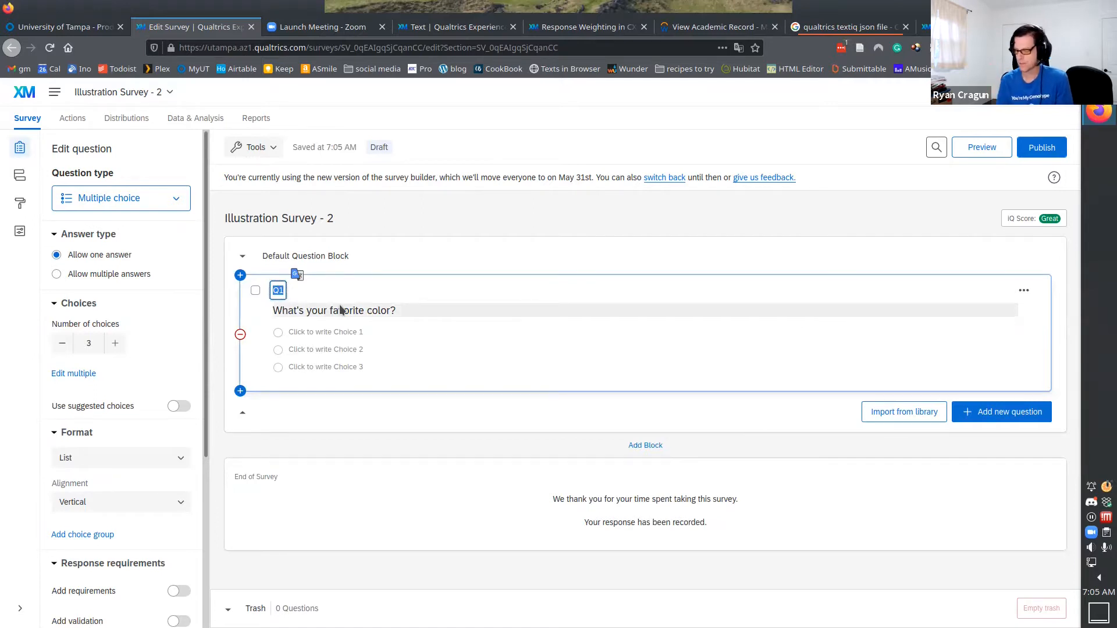
{"action": "type", "text": "color"}
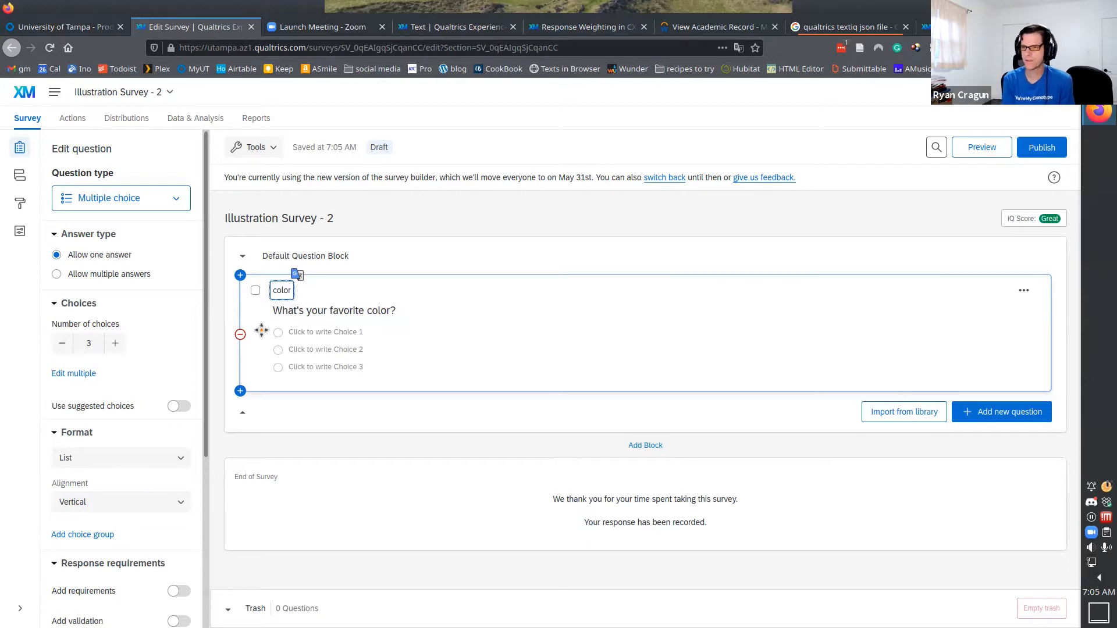
{"action": "left_click", "coordinate": [257, 330]}
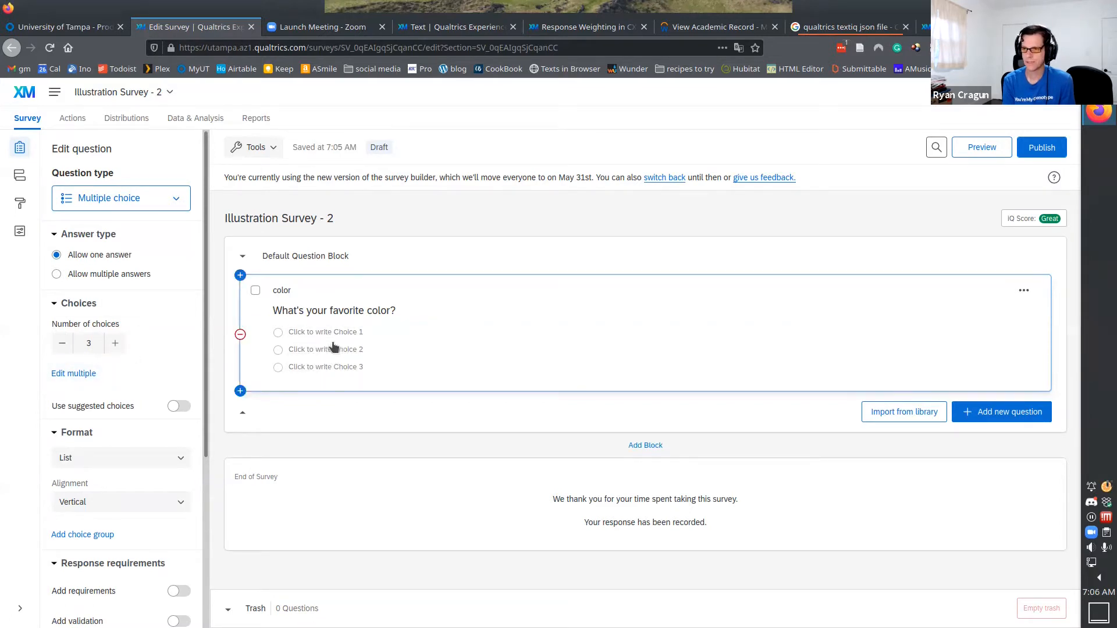
Try five answer choices for the color question and return the number of choices to 3.
{"action": "left_click", "coordinate": [115, 343]}
{"action": "left_click", "coordinate": [115, 343]}
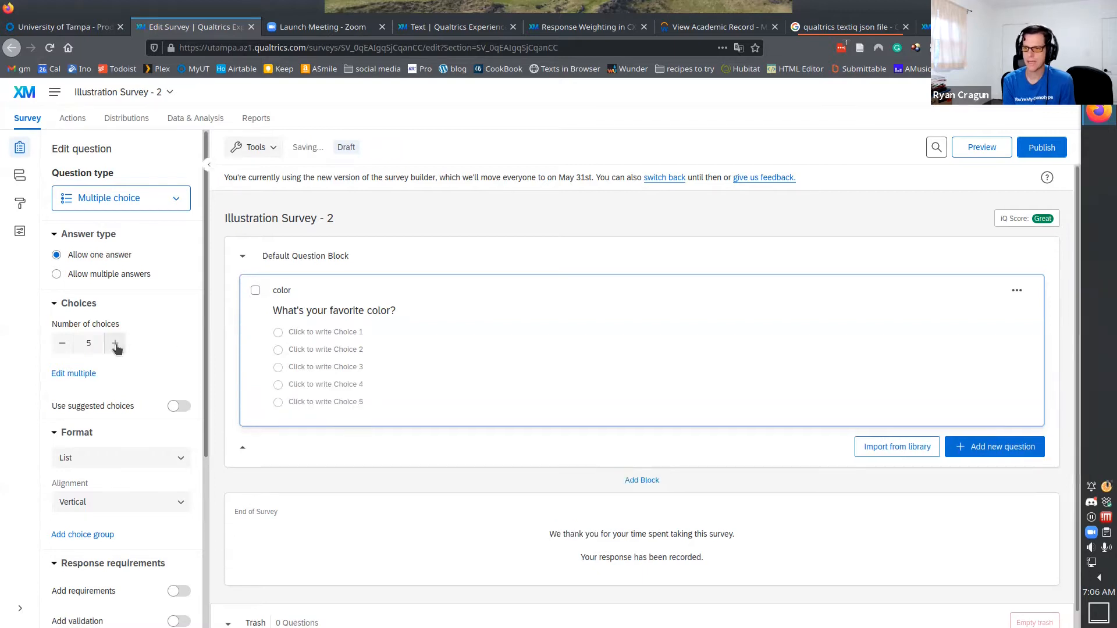
{"action": "left_click", "coordinate": [57, 351]}
{"action": "left_click", "coordinate": [56, 350]}
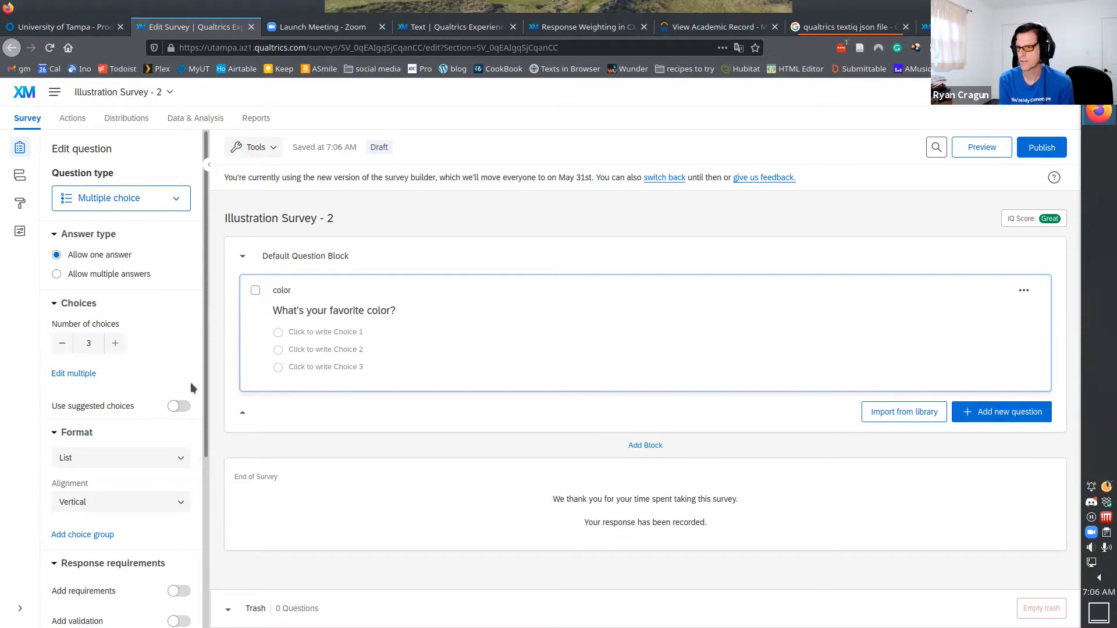
Fill in the color question's three answer choices as red, blue and green.
{"action": "left_click", "coordinate": [338, 331]}
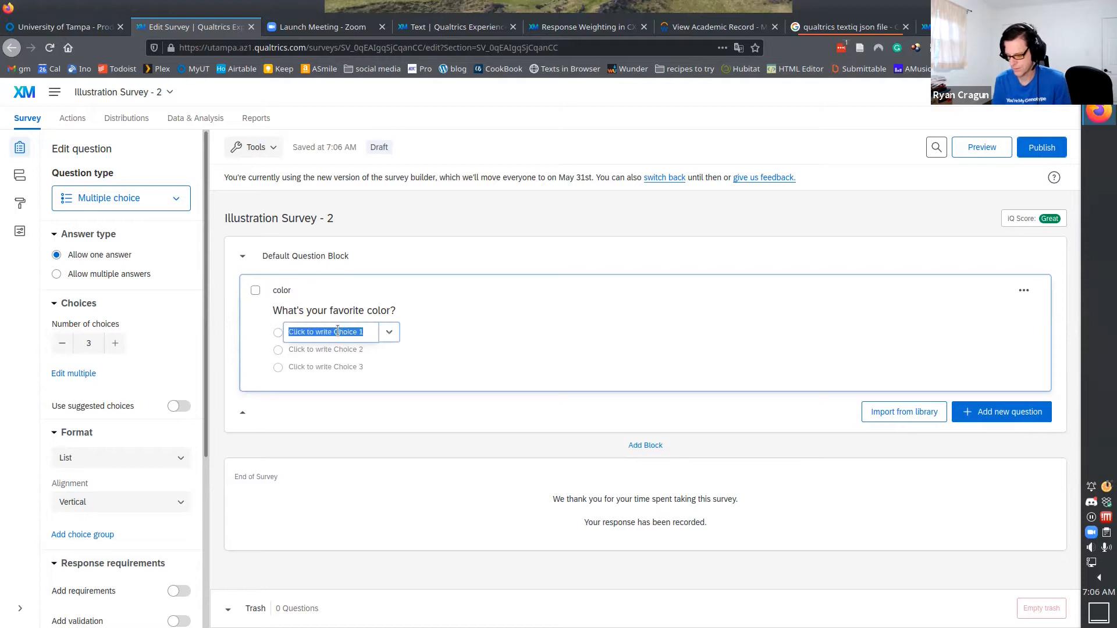
{"action": "type", "text": "red"}
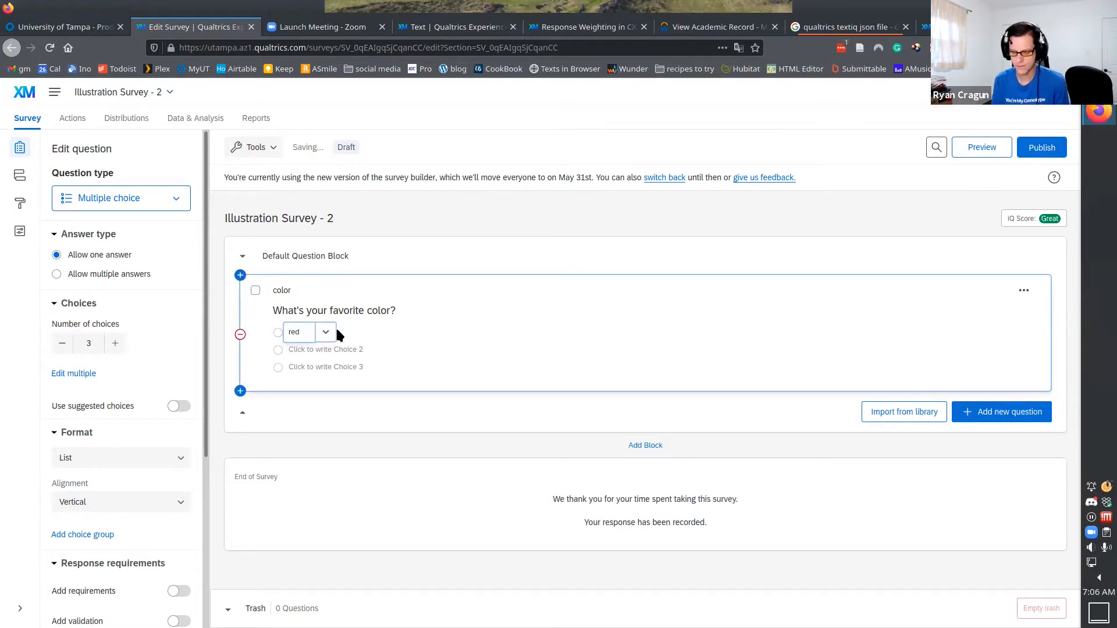
{"action": "left_click", "coordinate": [323, 350]}
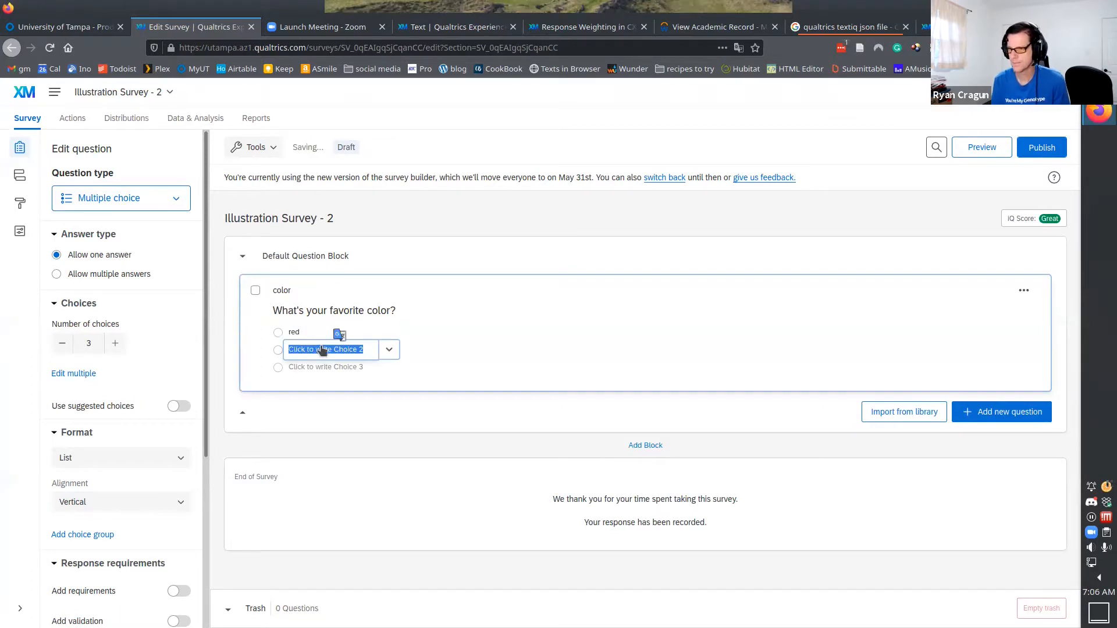
{"action": "type", "text": "blue"}
{"action": "left_click", "coordinate": [300, 367]}
{"action": "type", "text": "green"}
{"action": "left_click", "coordinate": [417, 359]}
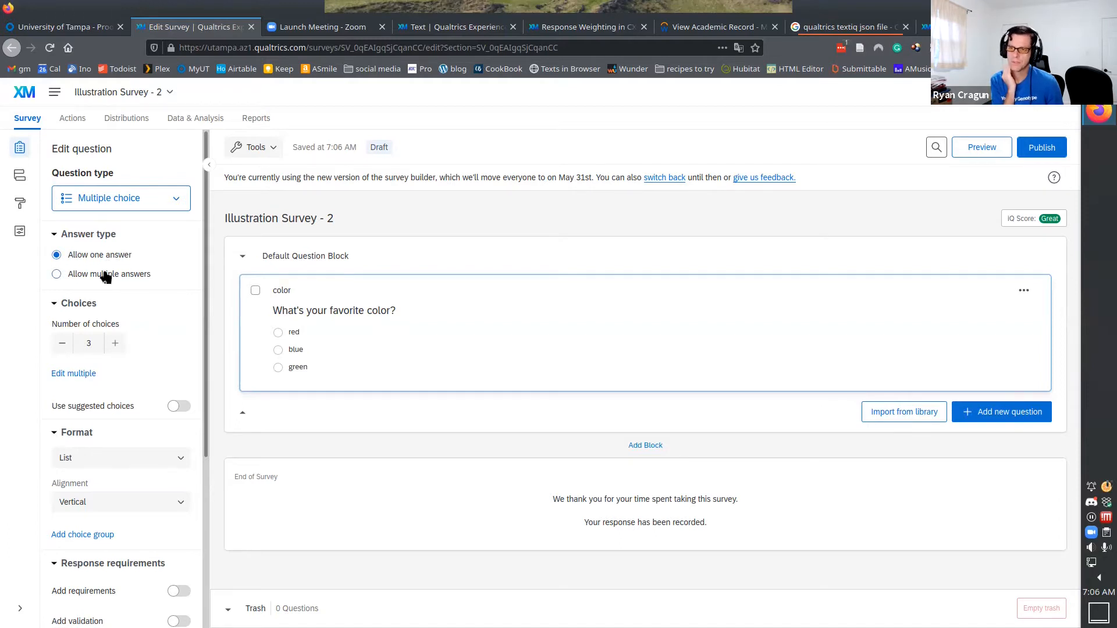
Try allowing multiple answers on the color question and return it to allowing one answer.
{"action": "left_click", "coordinate": [57, 275]}
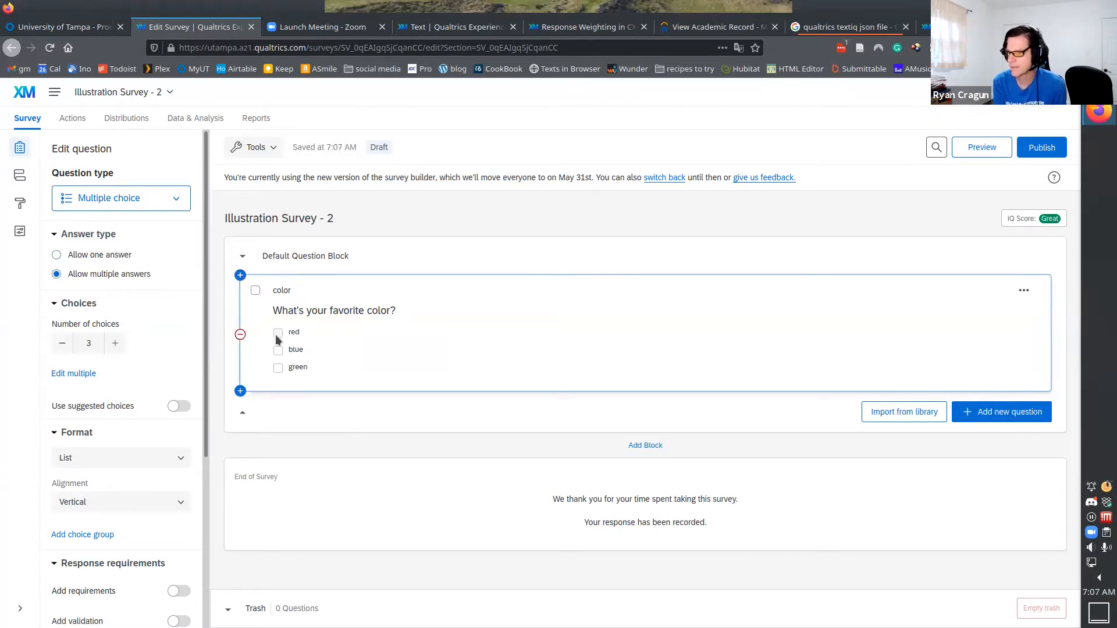
{"action": "left_click", "coordinate": [99, 260]}
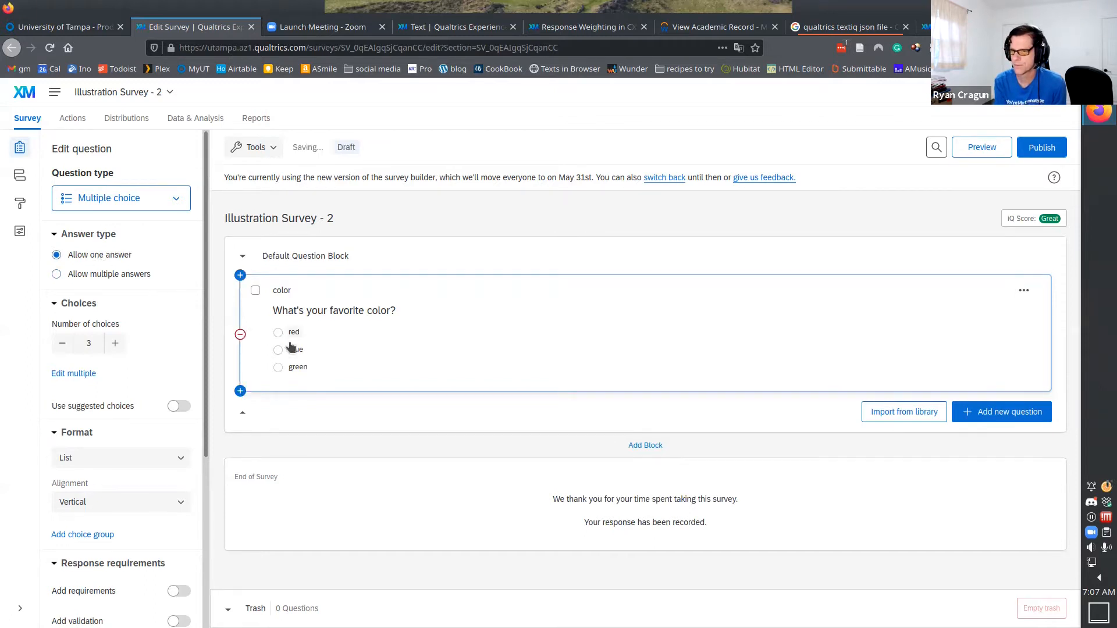
{"action": "left_click", "coordinate": [99, 274]}
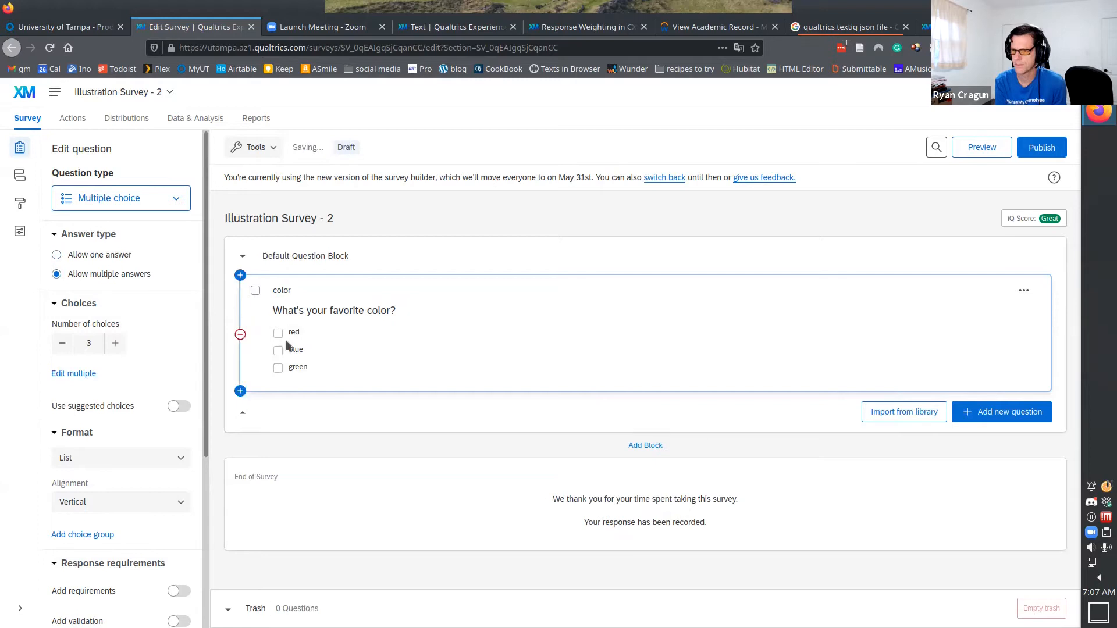
{"action": "left_click", "coordinate": [117, 256]}
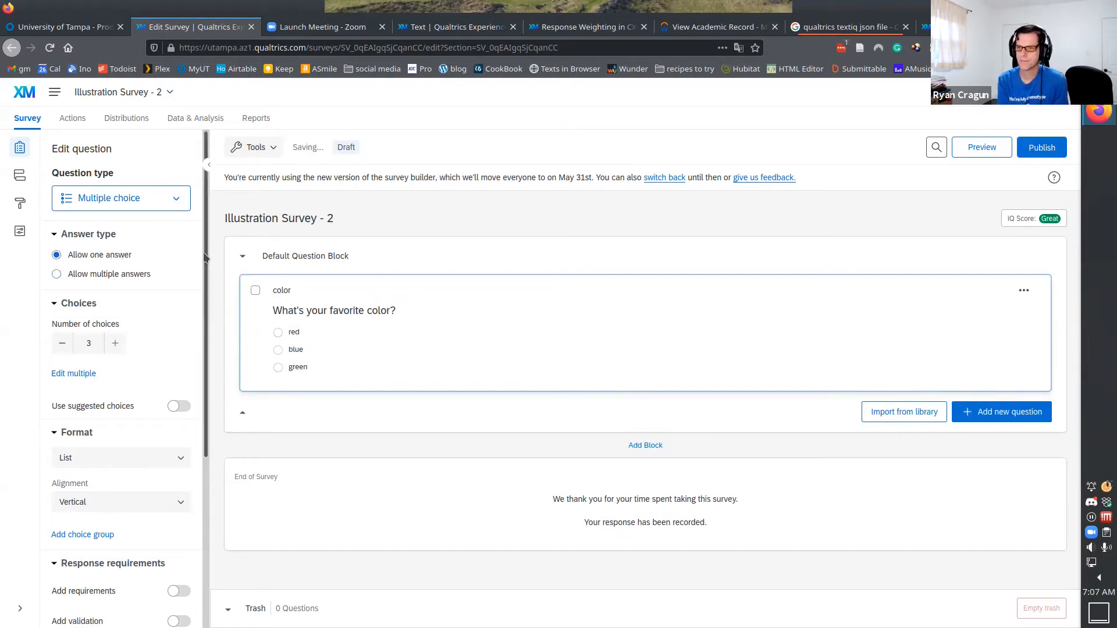
Try the Dropdown format for the color question's choices and return the format to List.
{"action": "scroll", "coordinate": [204, 253], "scroll_direction": "down", "scroll_amount": 3}
{"action": "left_click", "coordinate": [176, 314]}
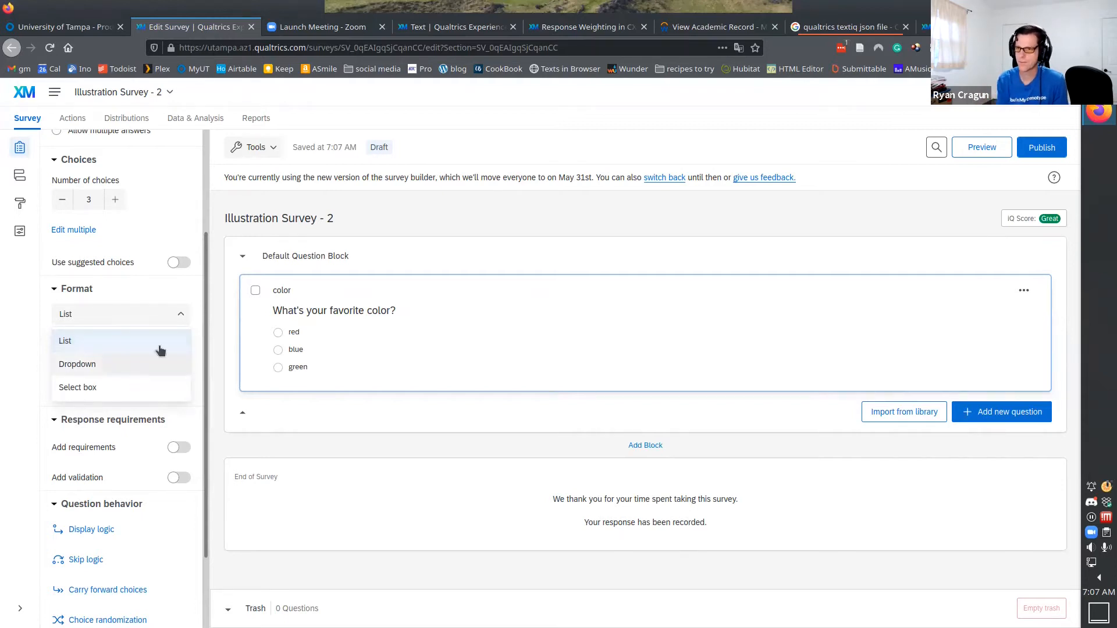
{"action": "left_click", "coordinate": [160, 365]}
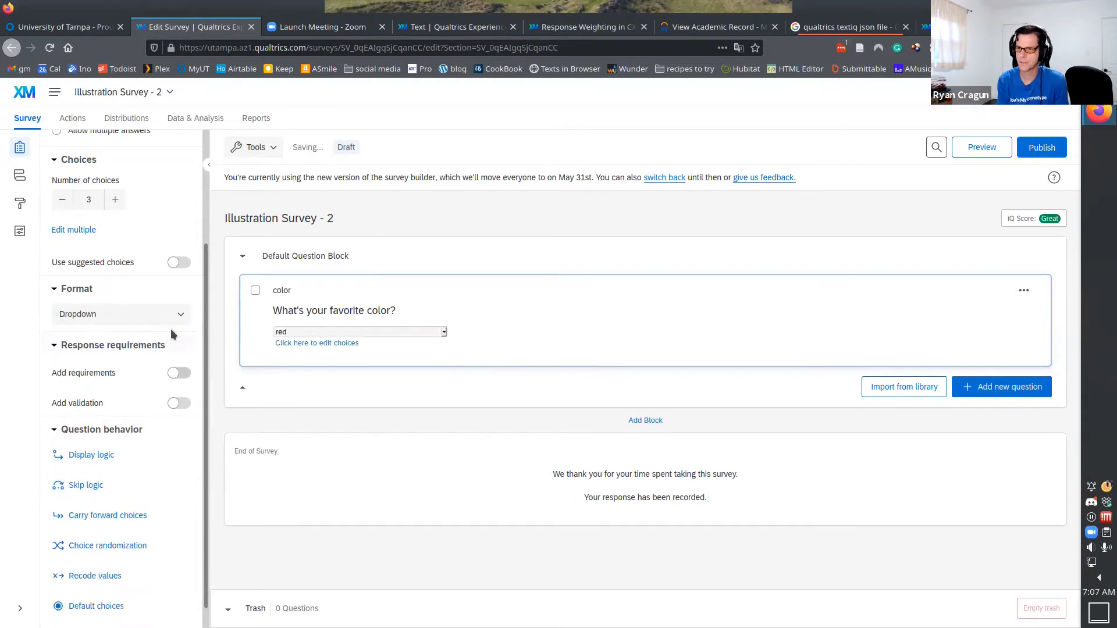
{"action": "left_click", "coordinate": [173, 314]}
{"action": "left_click", "coordinate": [160, 341]}
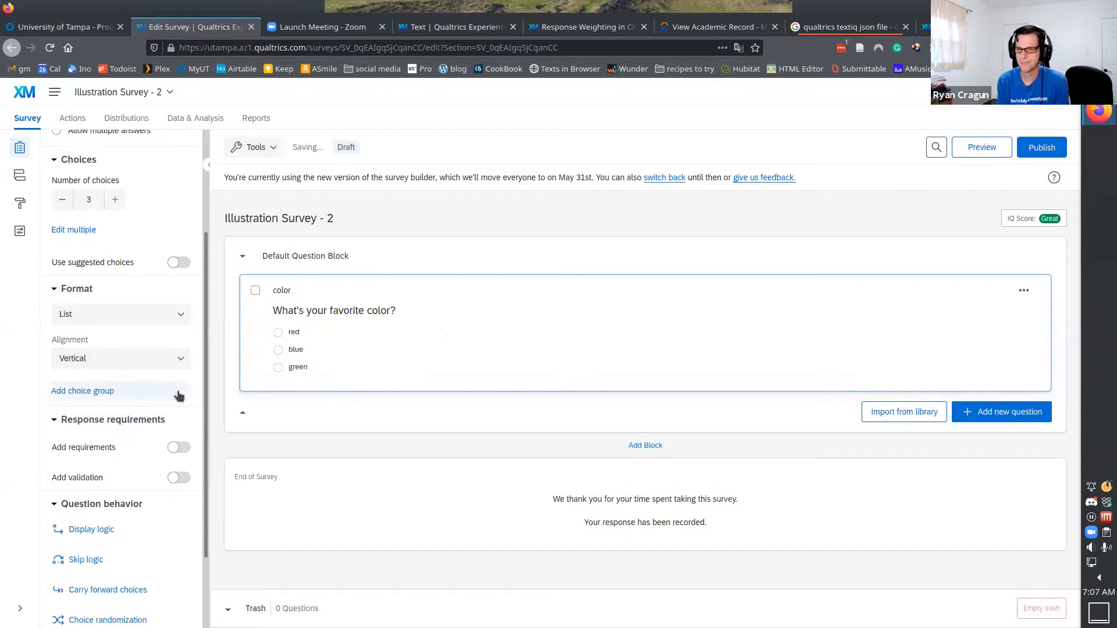
Try Horizontal alignment for the color question's choices and return the alignment to Vertical.
{"action": "left_click", "coordinate": [166, 359]}
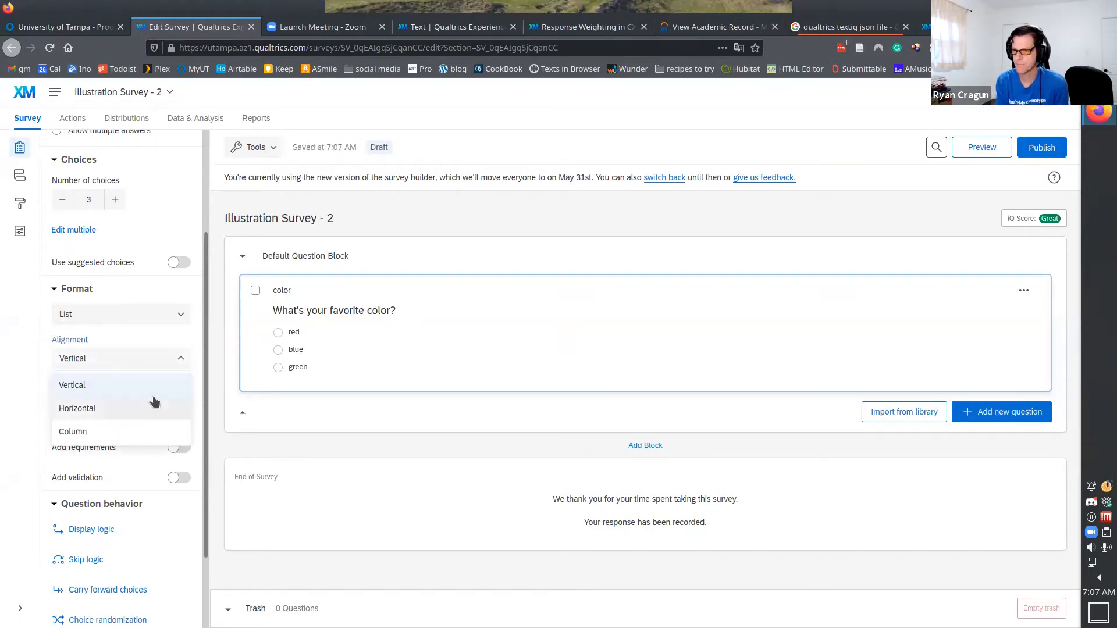
{"action": "left_click", "coordinate": [154, 403]}
{"action": "left_click", "coordinate": [169, 359]}
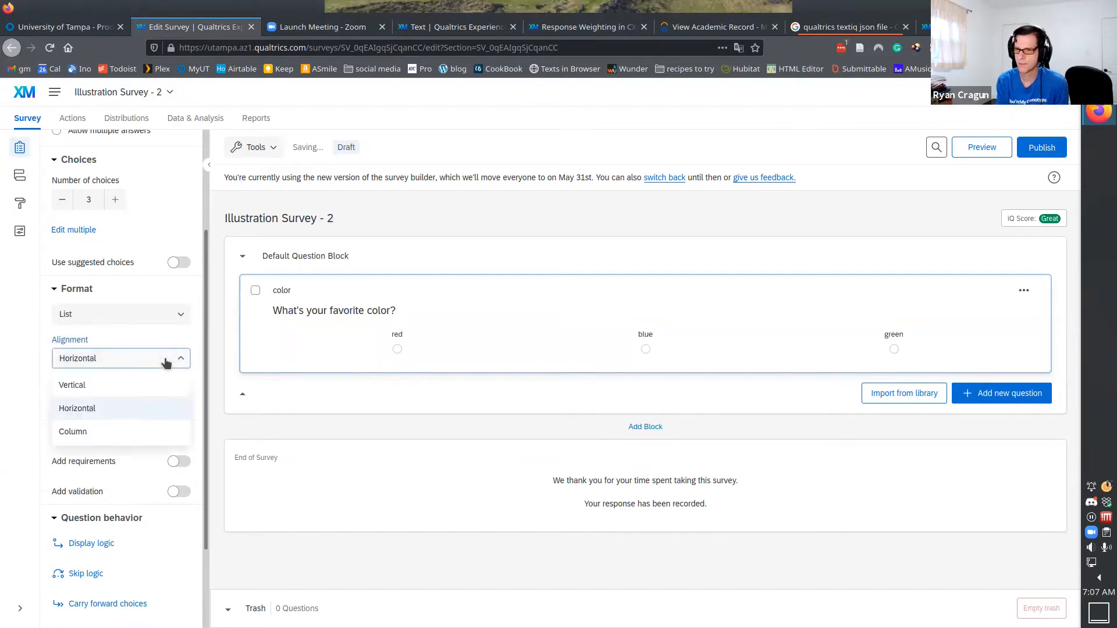
{"action": "left_click", "coordinate": [151, 388]}
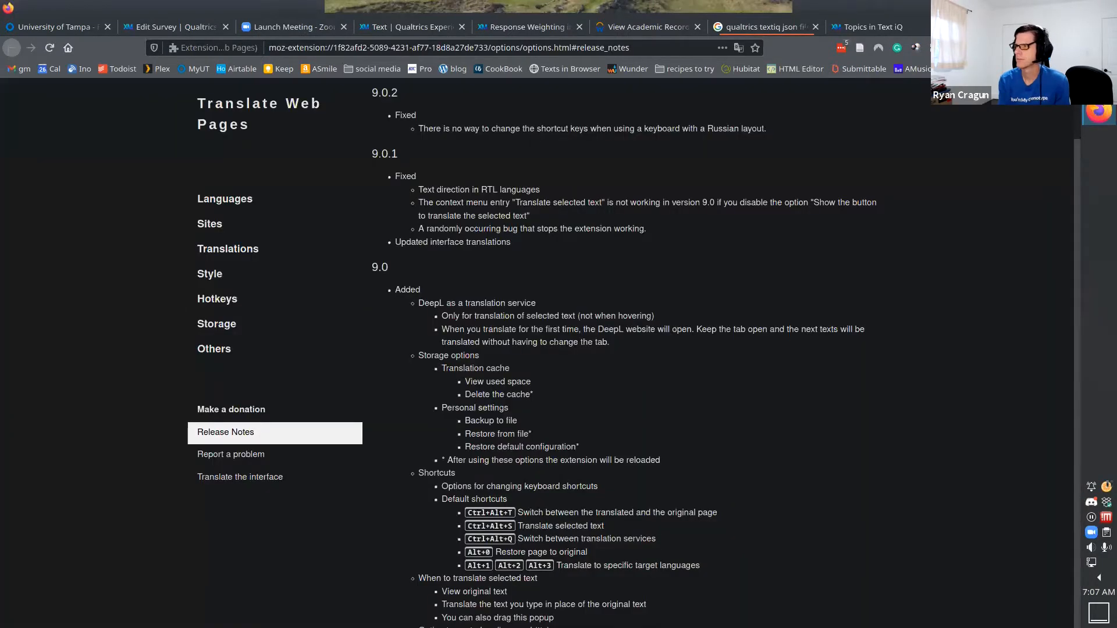
Return from the extension's release notes to the survey editor and add a Force response requirement to the color question.
{"action": "left_click", "coordinate": [1051, 27]}
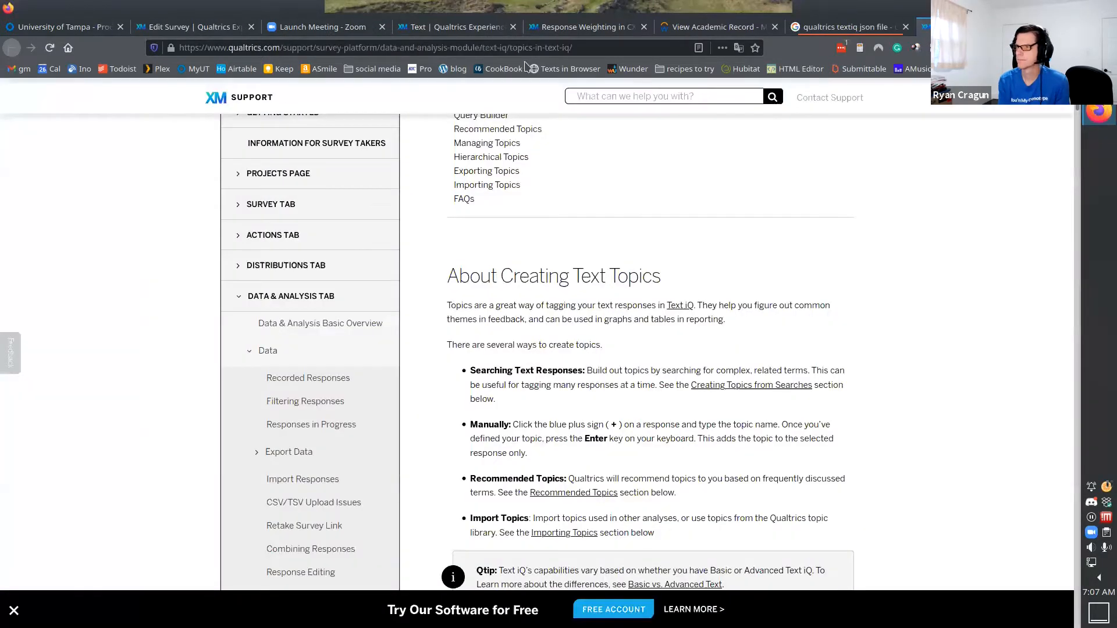
{"action": "left_click", "coordinate": [206, 29]}
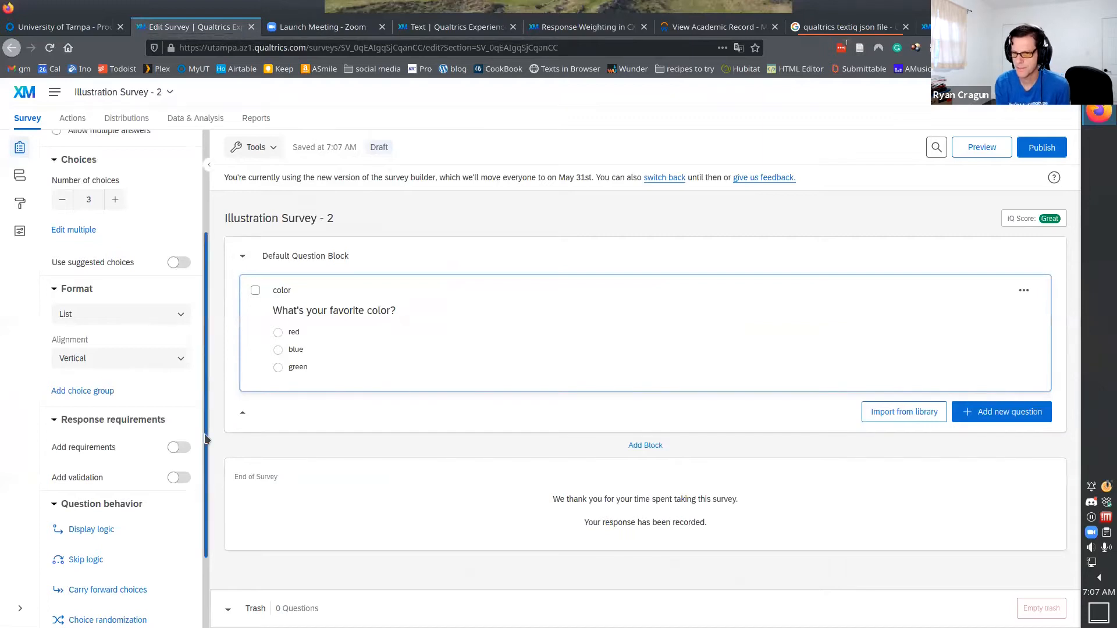
{"action": "scroll", "coordinate": [211, 512], "scroll_direction": "down", "scroll_amount": 3}
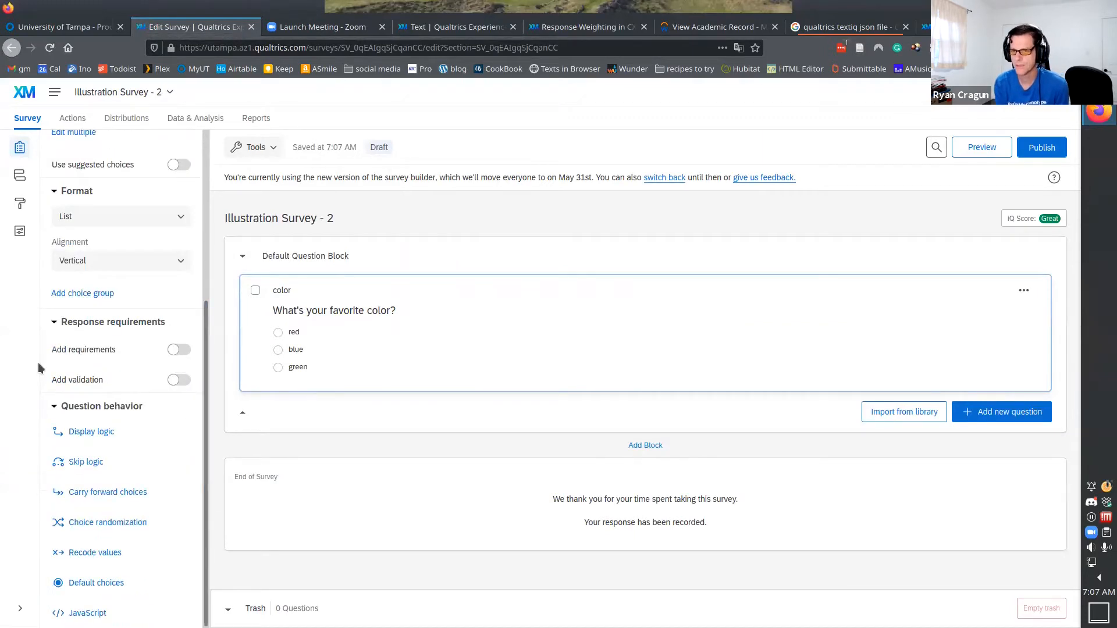
{"action": "left_click", "coordinate": [179, 350]}
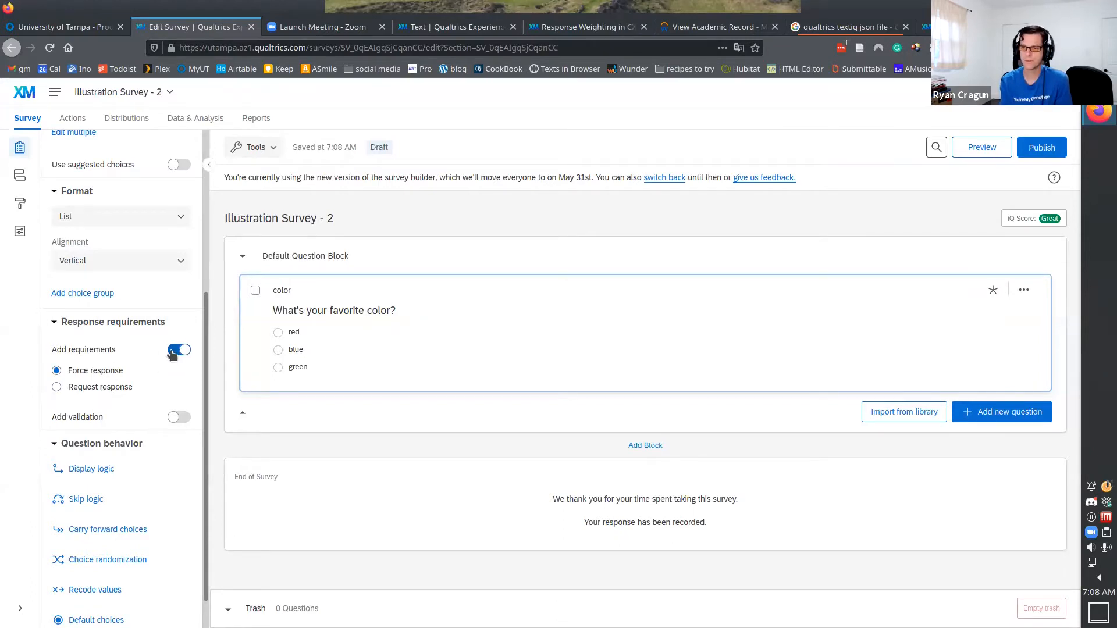
Remove the response requirement from the favorite color question.
{"action": "left_click", "coordinate": [172, 352]}
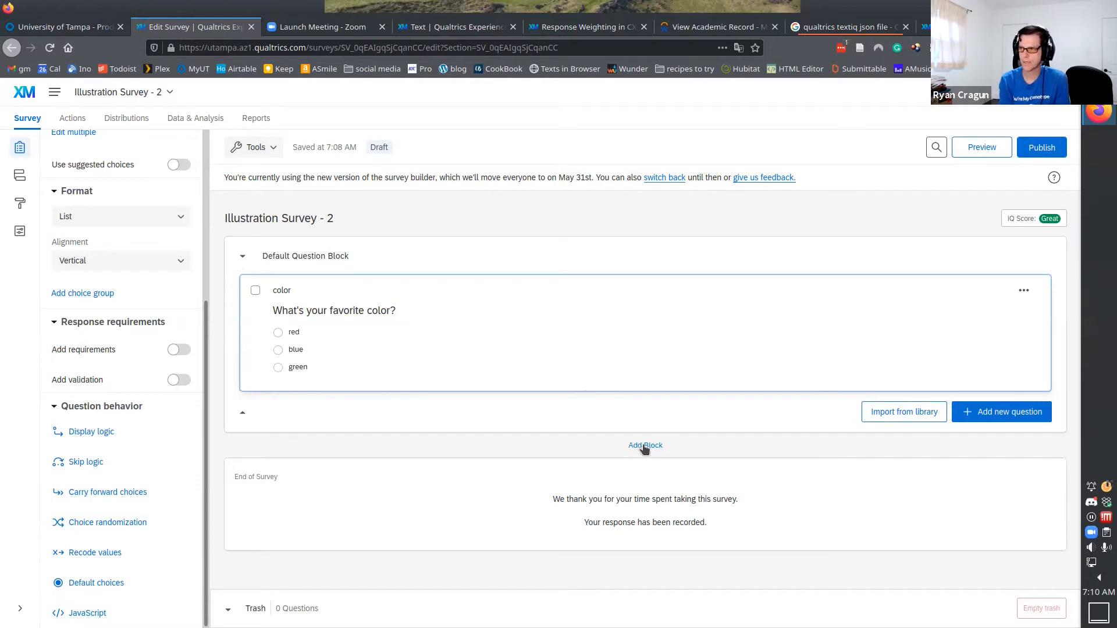
Add a Text entry question after the color question with the text "Why is it your favorite color?".
{"action": "left_click", "coordinate": [976, 417]}
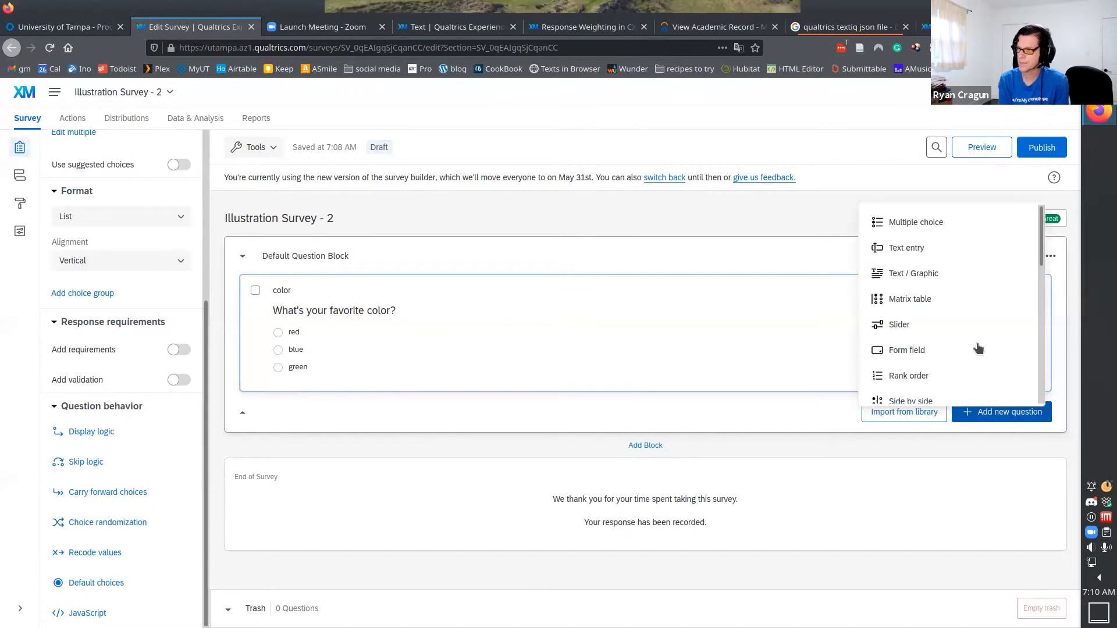
{"action": "left_click", "coordinate": [922, 250]}
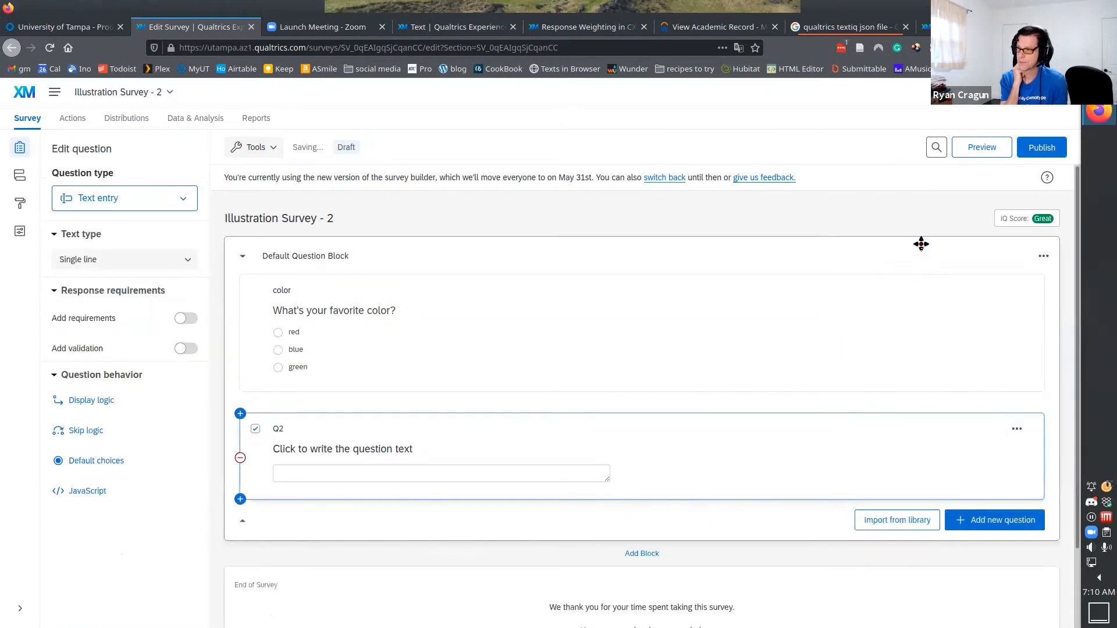
{"action": "scroll", "coordinate": [1033, 326], "scroll_direction": "down", "scroll_amount": 2}
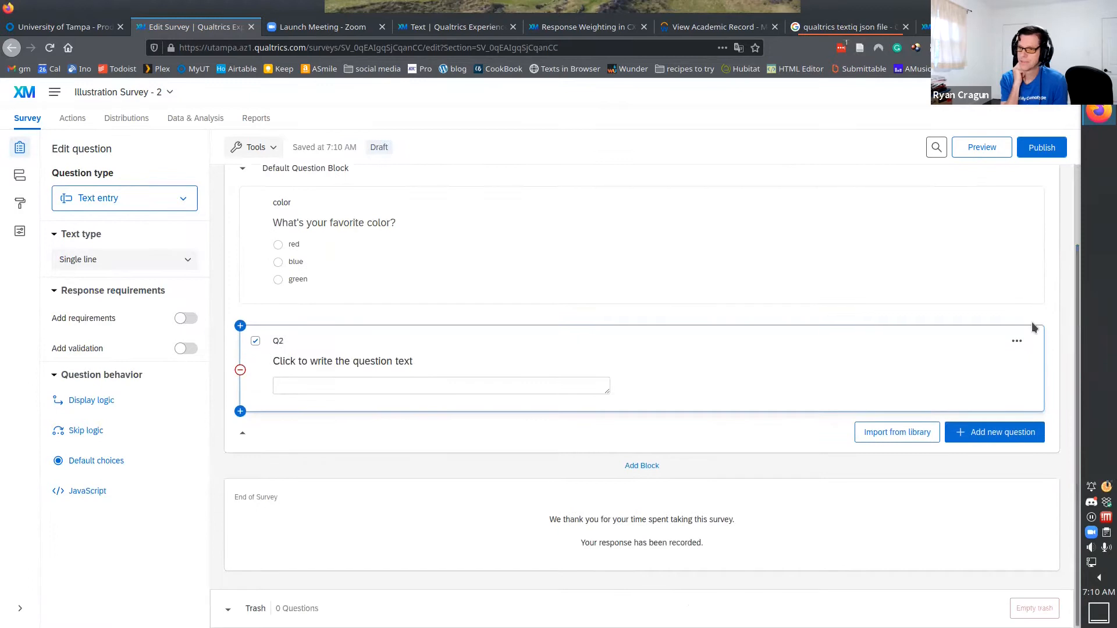
{"action": "left_click", "coordinate": [385, 360]}
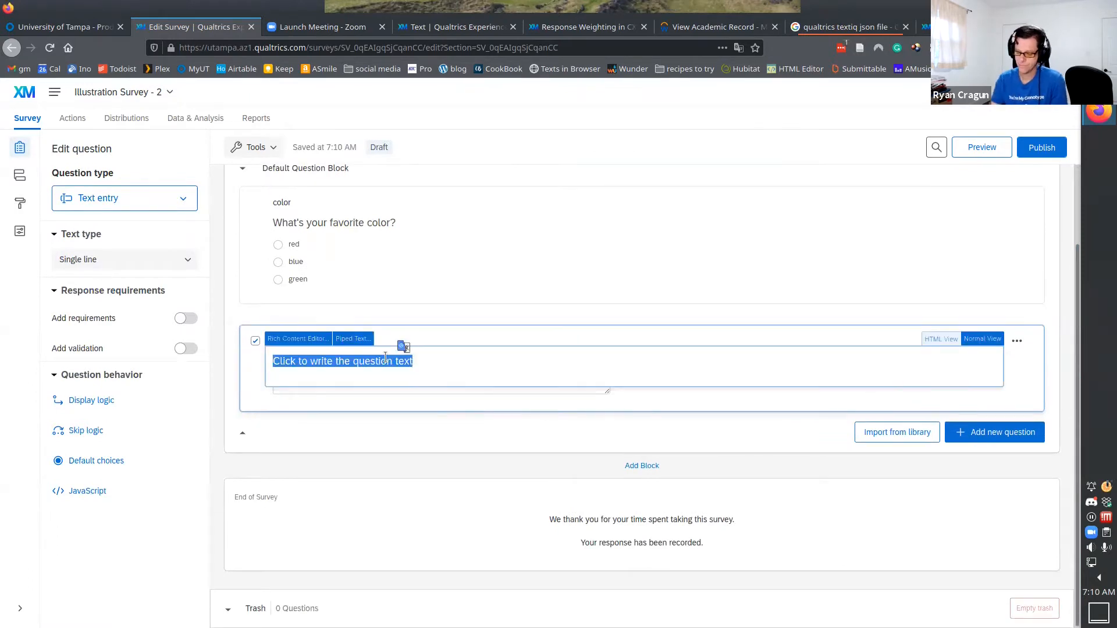
{"action": "type", "text": "Why is i"}
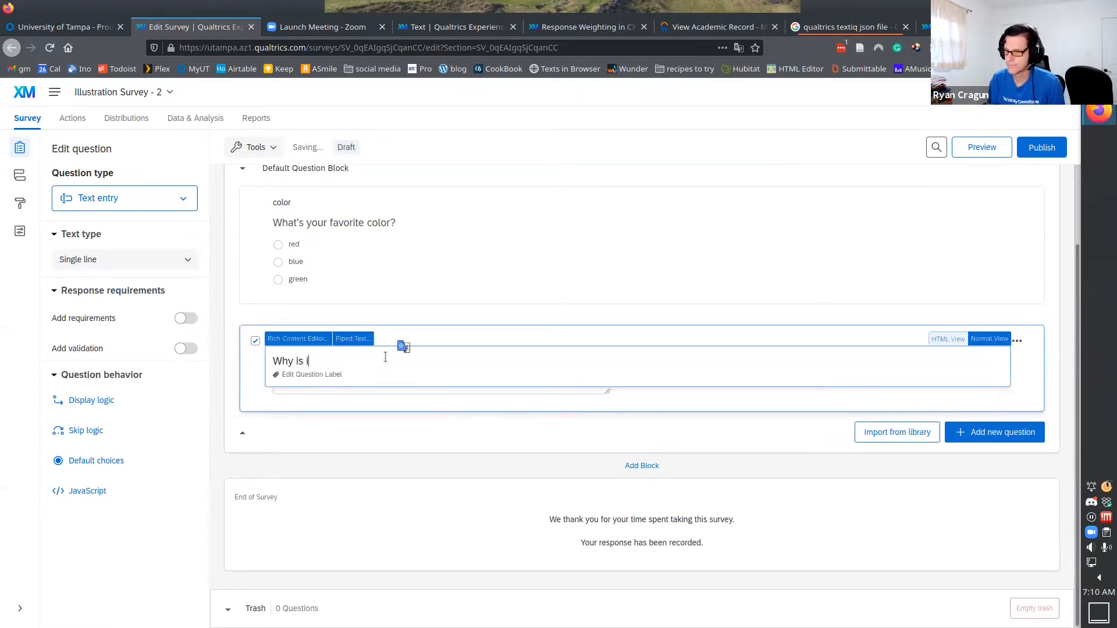
{"action": "type", "text": "t your fa"}
{"action": "type", "text": "te color?"}
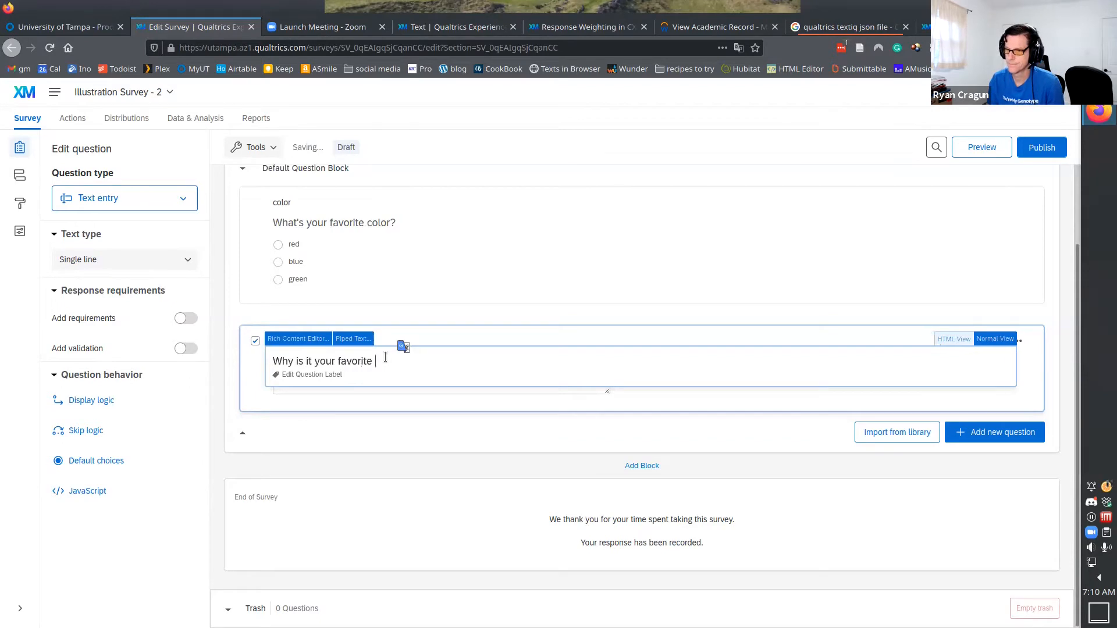
{"action": "left_click", "coordinate": [648, 396]}
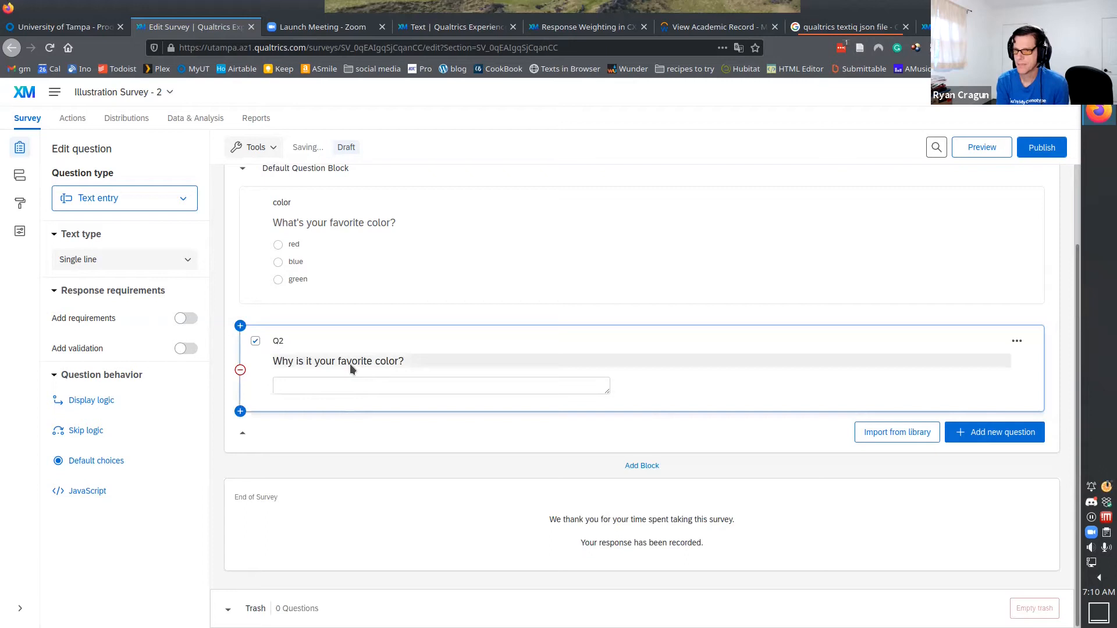
Compare the Essay text box and Single line text types on the "Why is it your favorite color?" question and set it to Essay text box.
{"action": "left_click", "coordinate": [189, 264]}
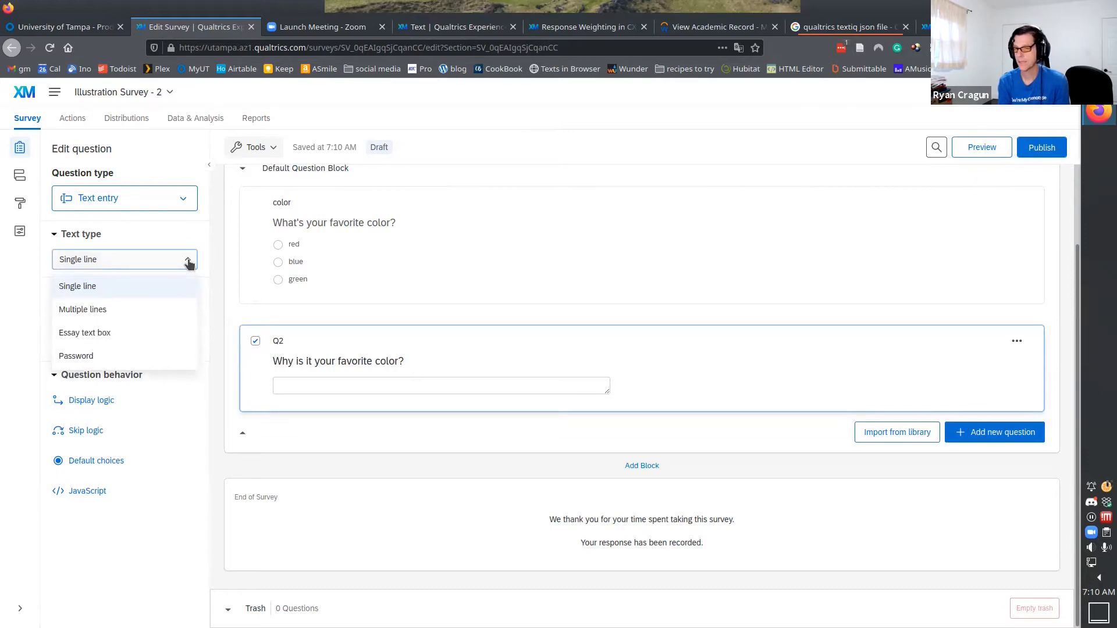
{"action": "left_click", "coordinate": [124, 331]}
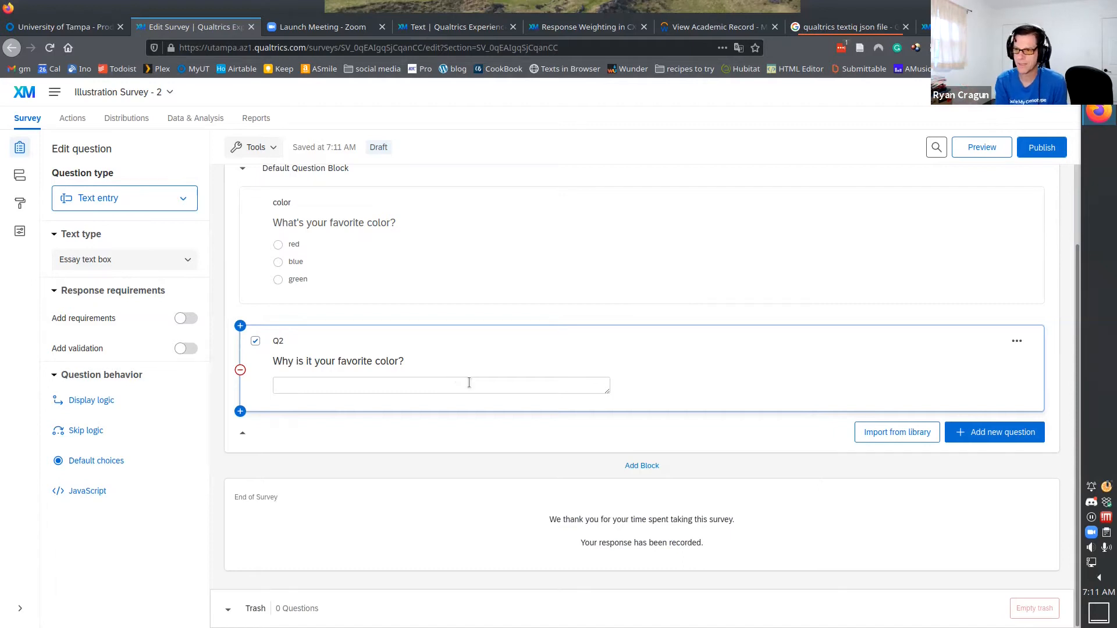
{"action": "left_click", "coordinate": [133, 258]}
{"action": "left_click", "coordinate": [117, 285]}
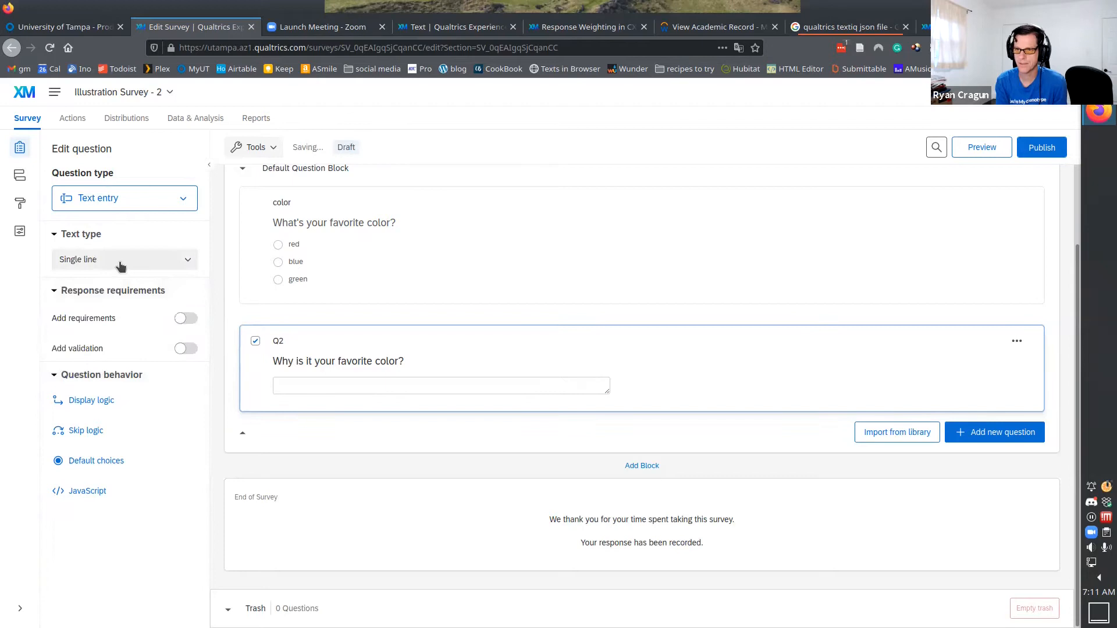
{"action": "left_click", "coordinate": [117, 261]}
{"action": "left_click", "coordinate": [116, 330]}
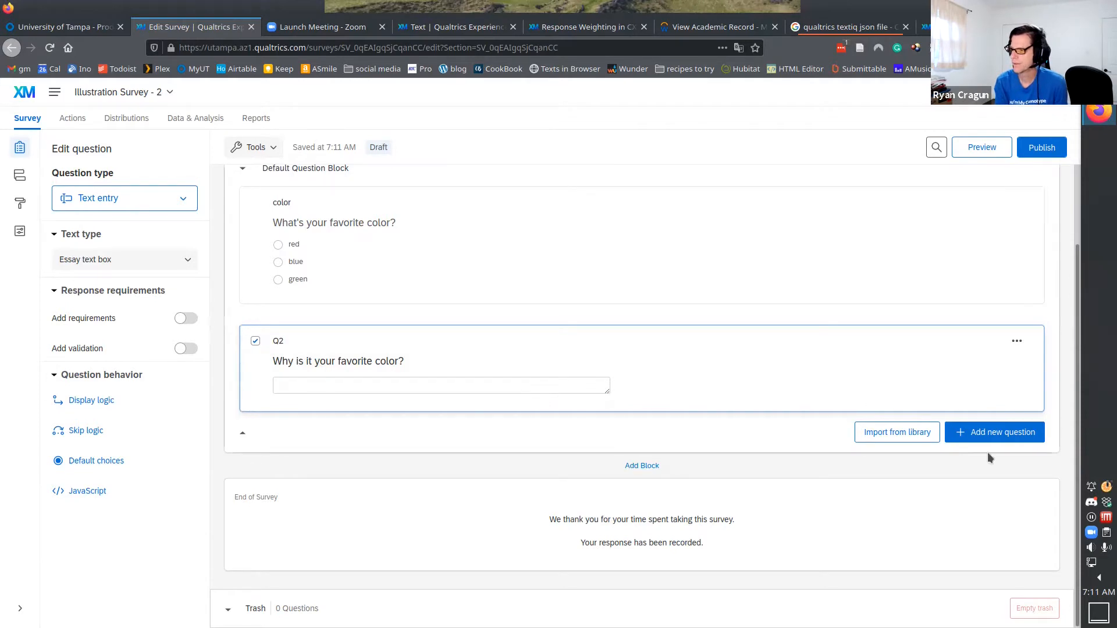
Add another Text entry question at the end of the block with the text "What is your age?".
{"action": "left_click", "coordinate": [974, 435]}
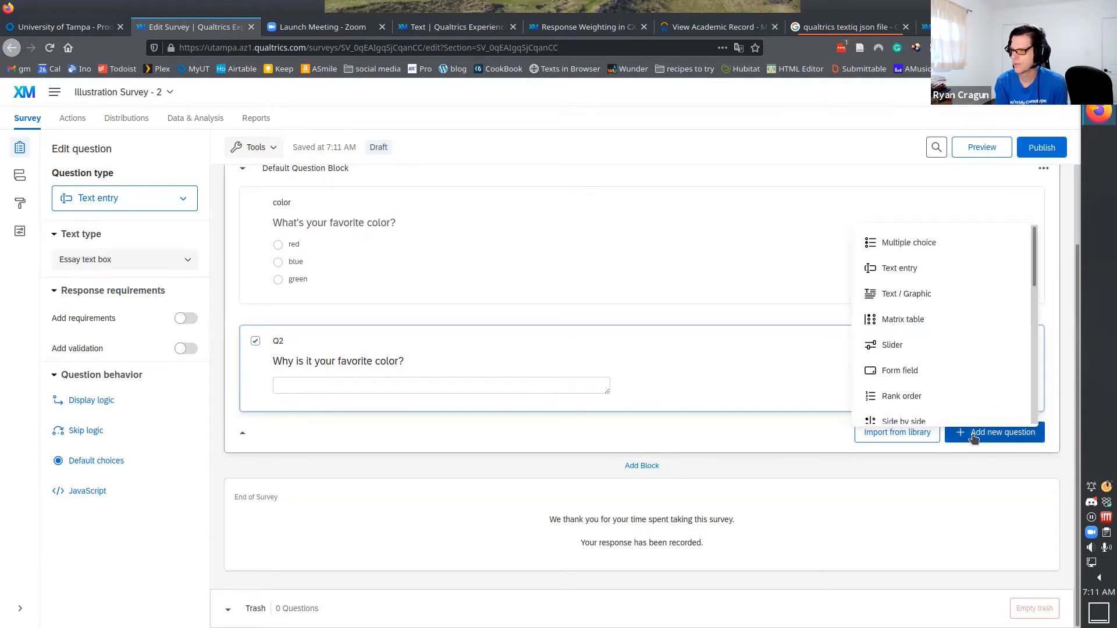
{"action": "left_click", "coordinate": [891, 268]}
{"action": "left_click", "coordinate": [344, 473]}
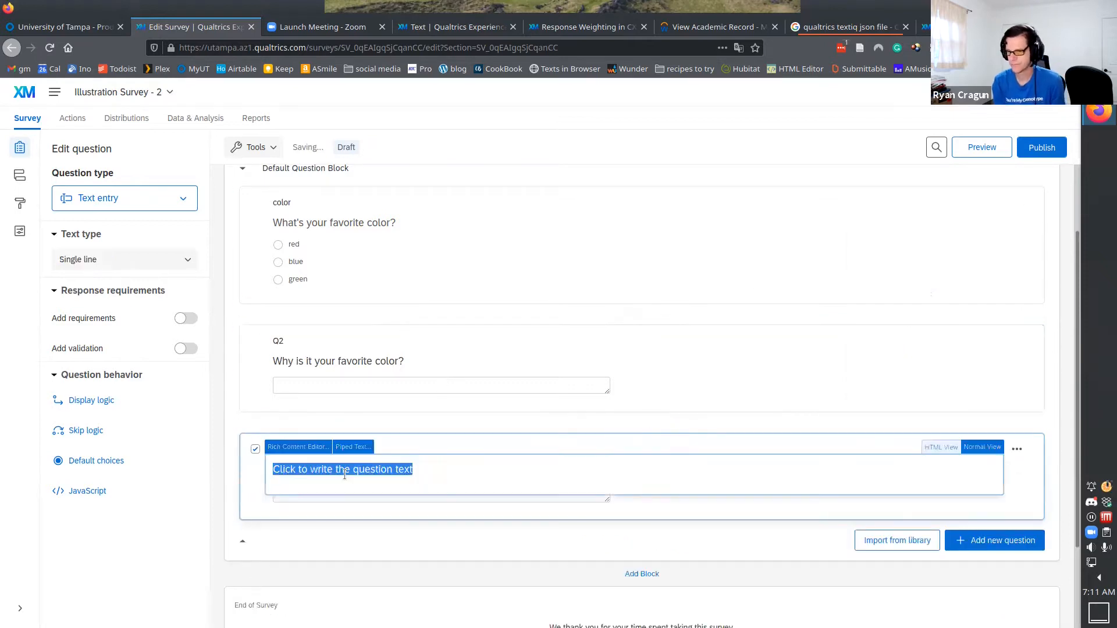
{"action": "type", "text": "What is your age?"}
{"action": "left_click", "coordinate": [352, 502]}
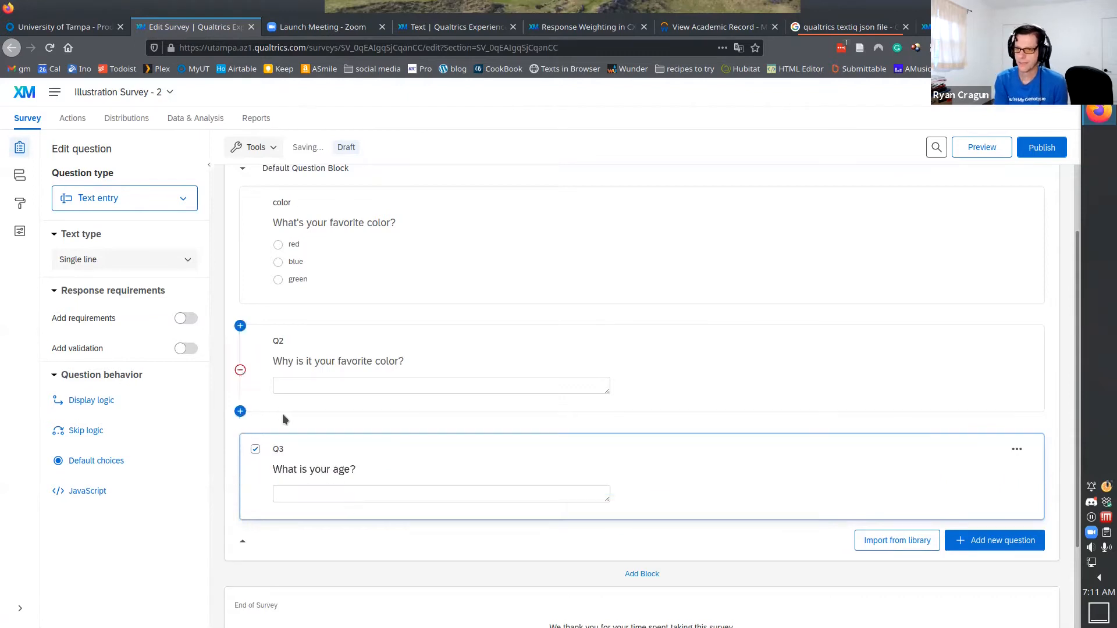
Add Content type validation to the age question and set the content type to Number.
{"action": "left_click", "coordinate": [187, 349]}
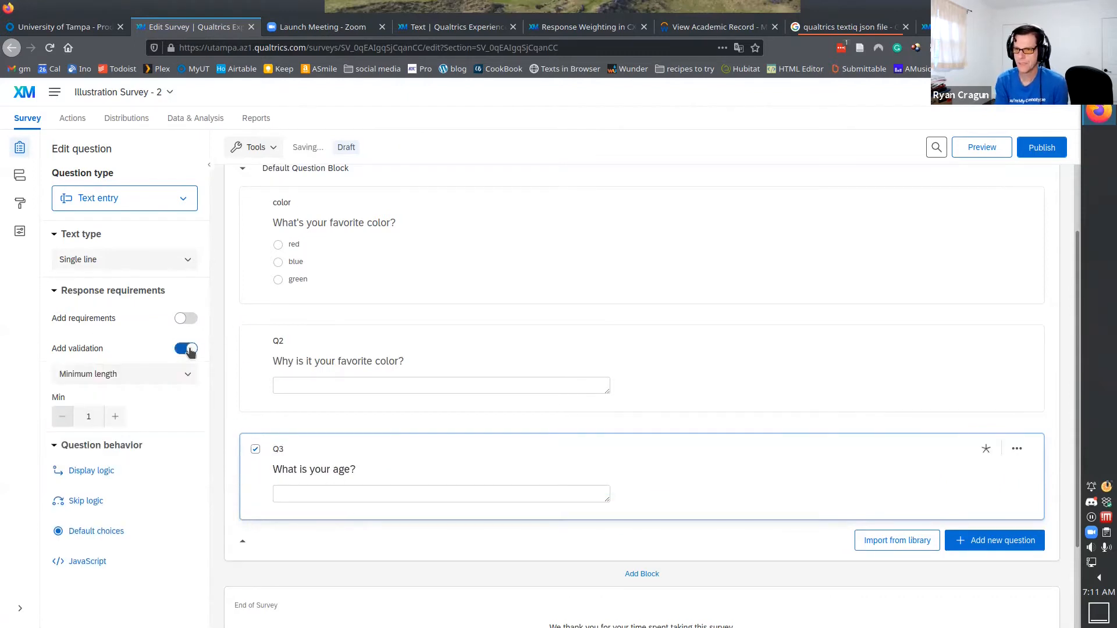
{"action": "left_click", "coordinate": [183, 379]}
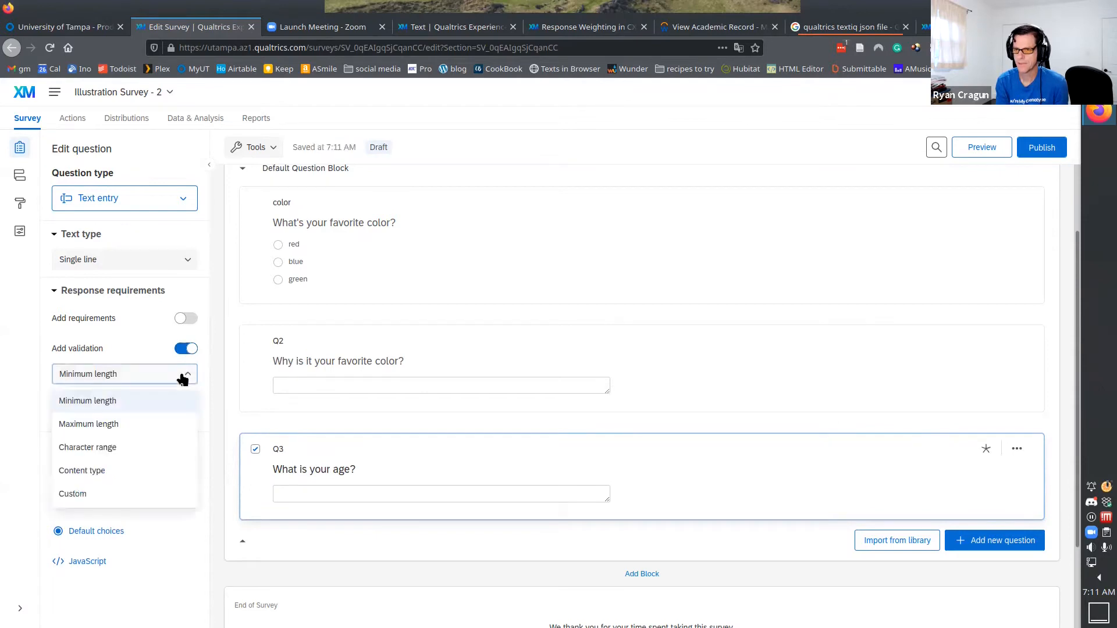
{"action": "left_click", "coordinate": [137, 475]}
{"action": "left_click", "coordinate": [151, 417]}
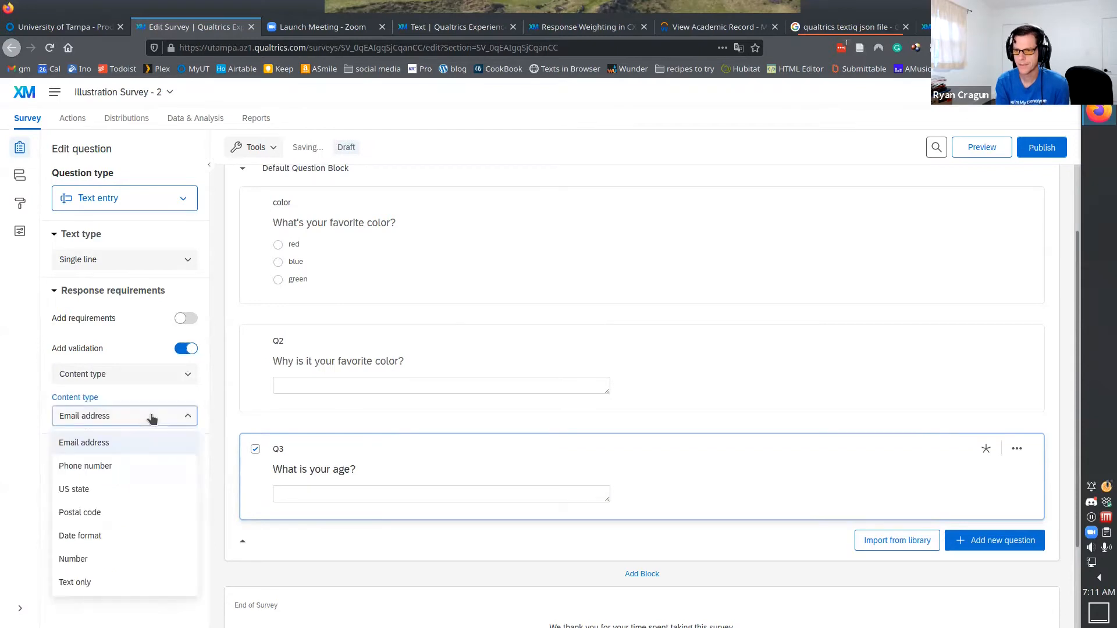
{"action": "left_click", "coordinate": [127, 559]}
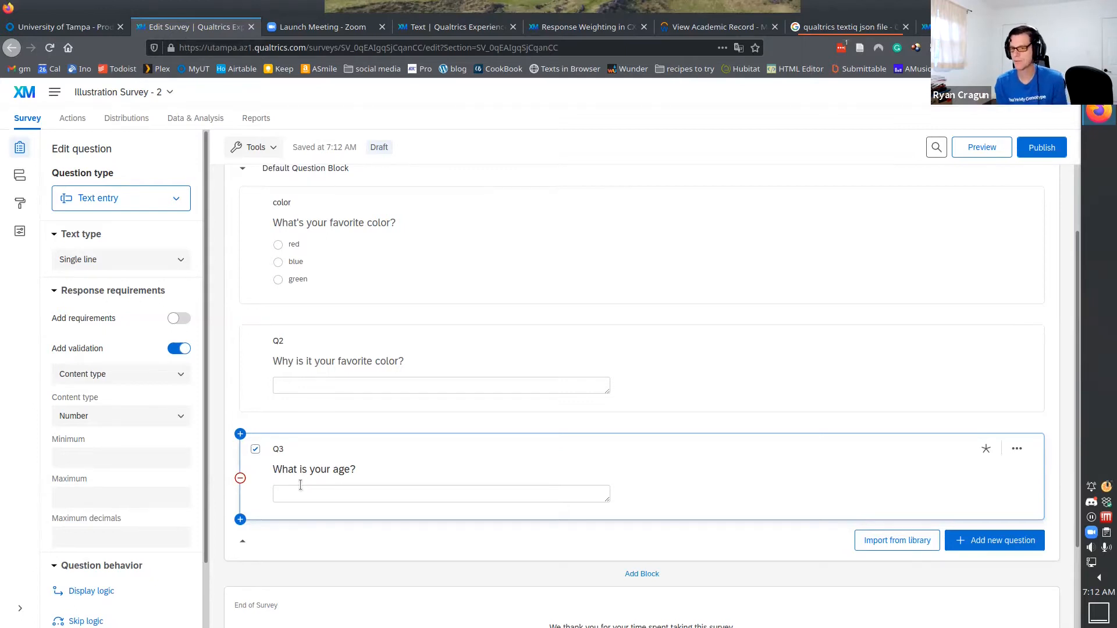
Set the age question's number validation to a minimum of 18 and a maximum of 110.
{"action": "left_click", "coordinate": [138, 455]}
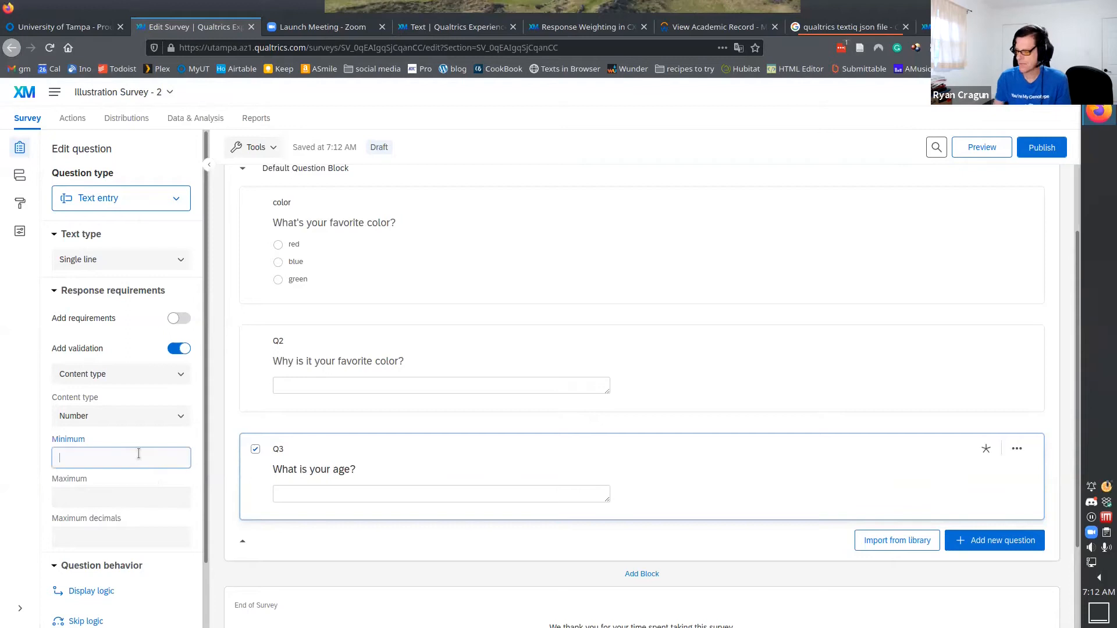
{"action": "type", "text": "18"}
{"action": "left_click", "coordinate": [116, 494]}
{"action": "type", "text": "120"}
{"action": "key", "text": "BackSpace"}
{"action": "key", "text": "BackSpace"}
{"action": "type", "text": "10"}
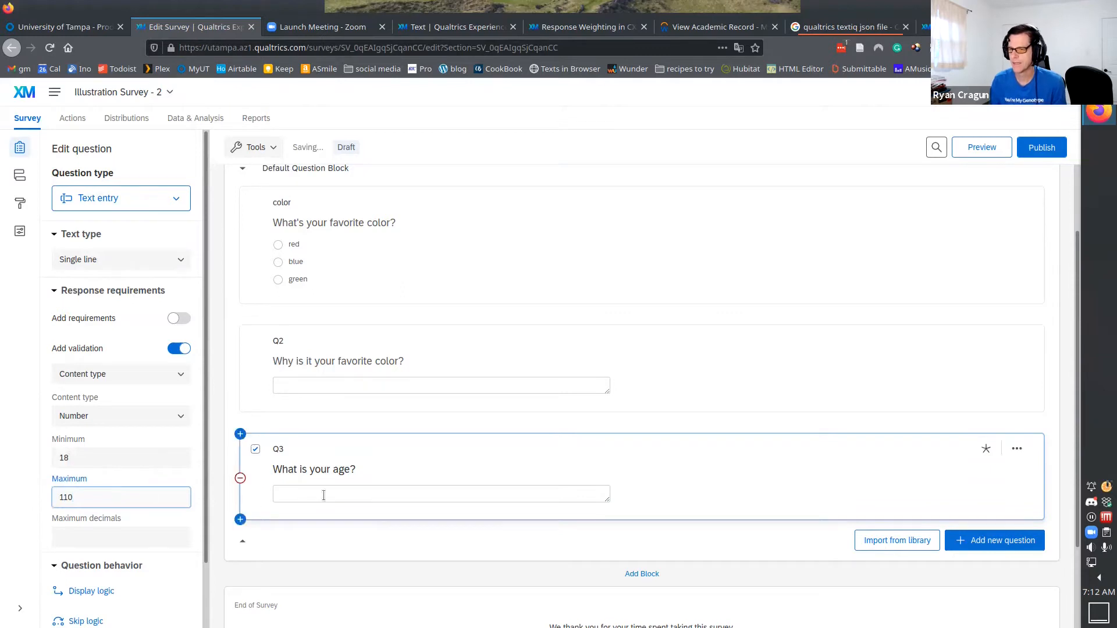
{"action": "left_click", "coordinate": [659, 485]}
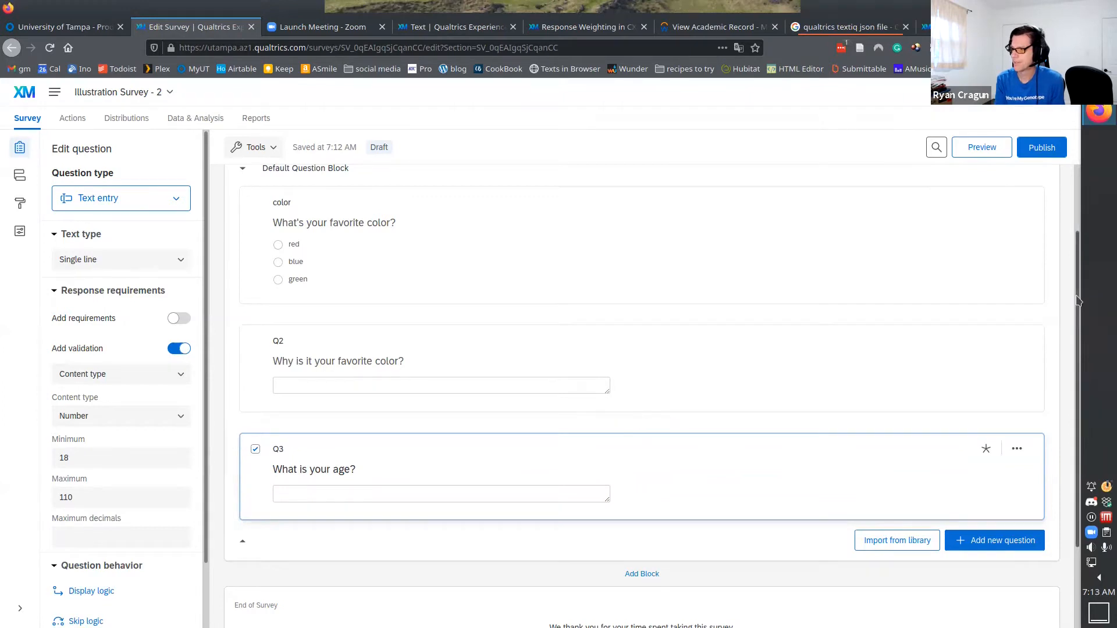
Preview the survey and test the age validation by submitting the answer "eighteen".
{"action": "left_click_drag", "start_coordinate": [1077, 301], "coordinate": [1063, 378]}
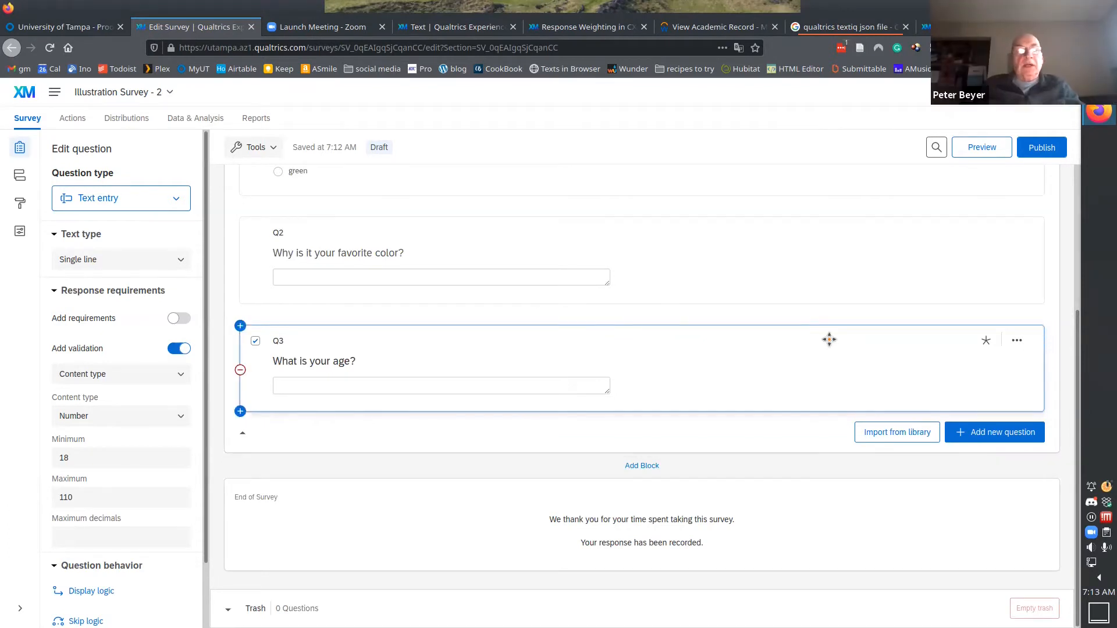
{"action": "key", "text": "XF86AudioRaiseVolume"}
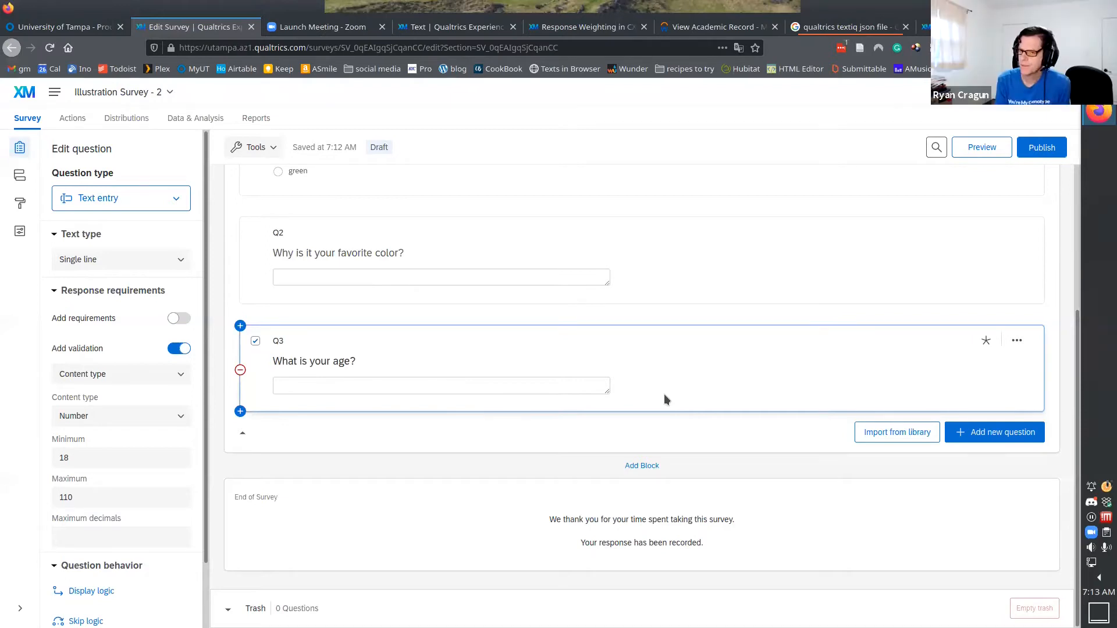
{"action": "left_click", "coordinate": [969, 147]}
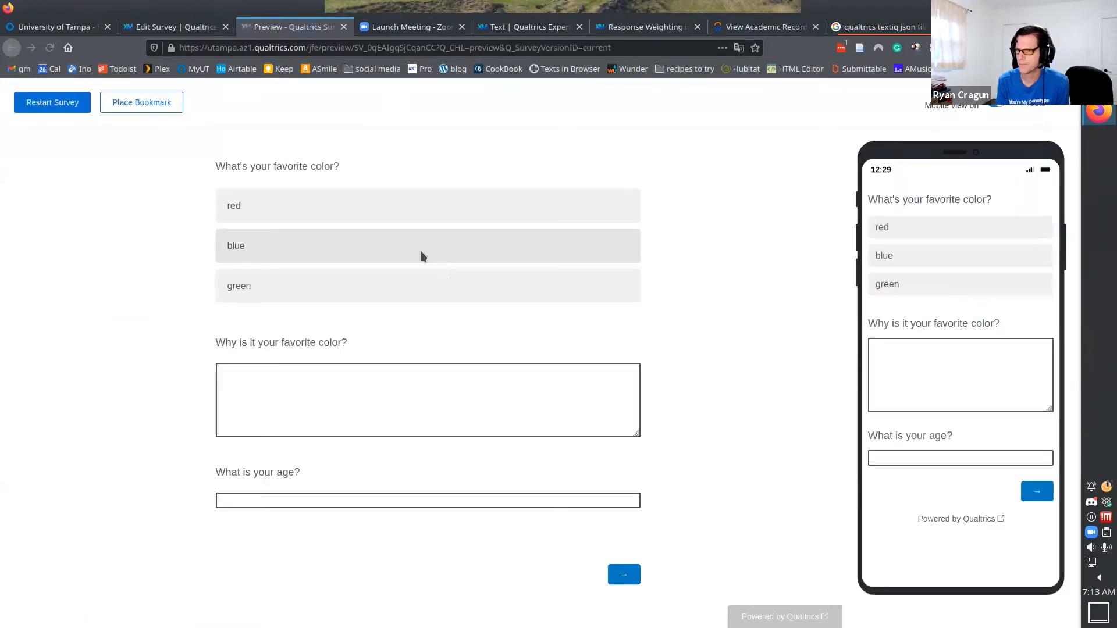
{"action": "left_click", "coordinate": [309, 499]}
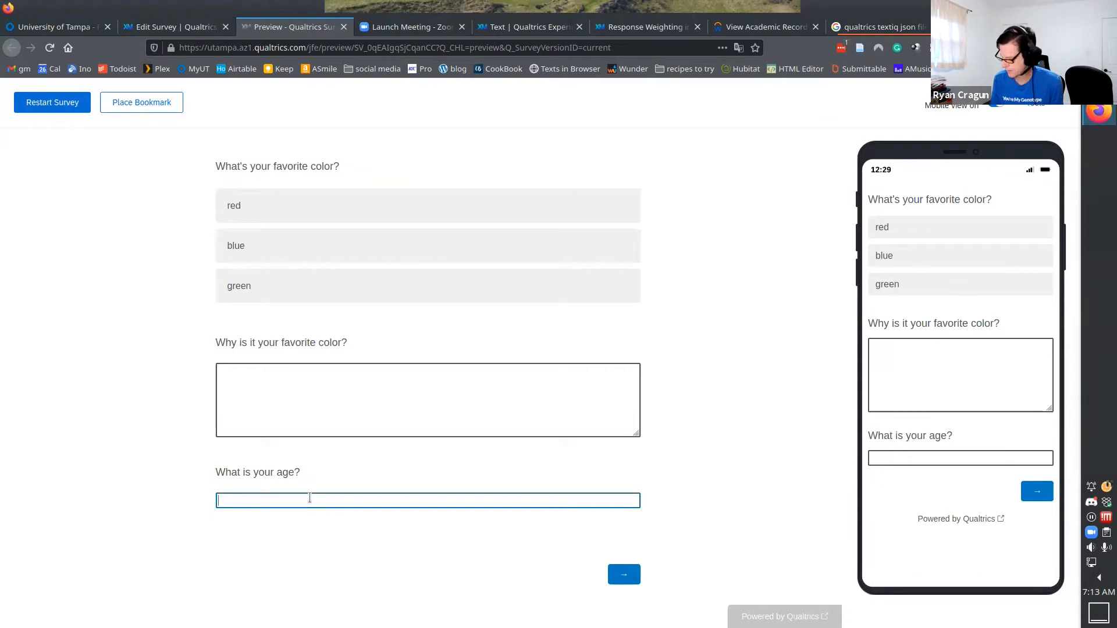
{"action": "type", "text": "eighteen"}
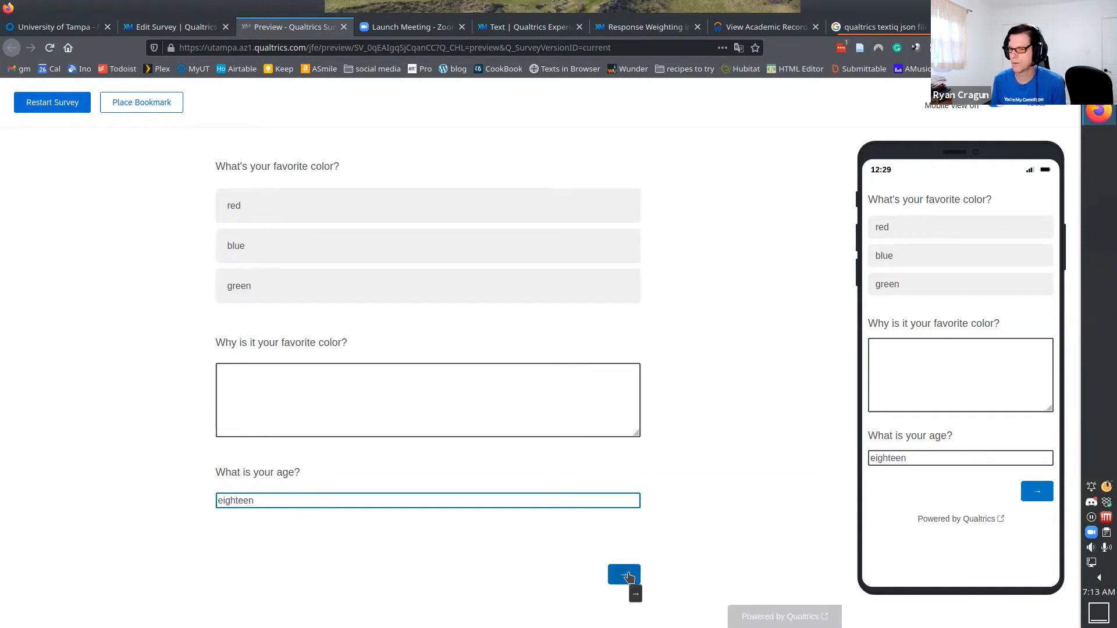
{"action": "left_click", "coordinate": [627, 575]}
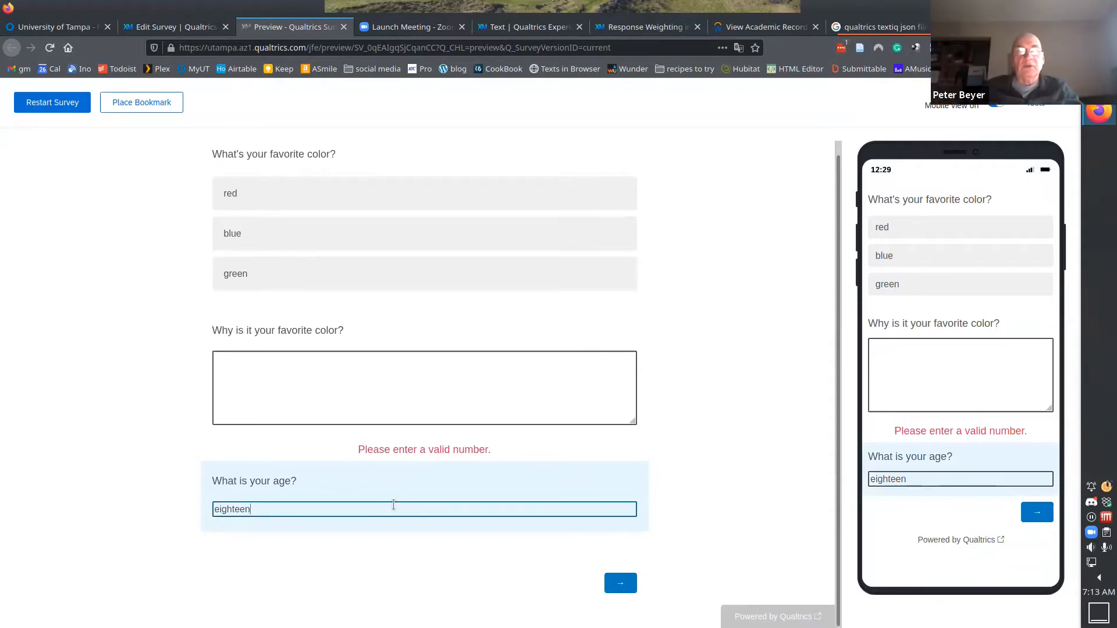
Replace the age answer in the preview with 17 and submit it to test the minimum limit.
{"action": "key", "text": "BackSpace"}
{"action": "key", "text": "BackSpace"}
{"action": "key", "text": "BackSpace"}
{"action": "key", "text": "BackSpace"}
{"action": "key", "text": "BackSpace"}
{"action": "key", "text": "BackSpace"}
{"action": "key", "text": "BackSpace"}
{"action": "key", "text": "BackSpace"}
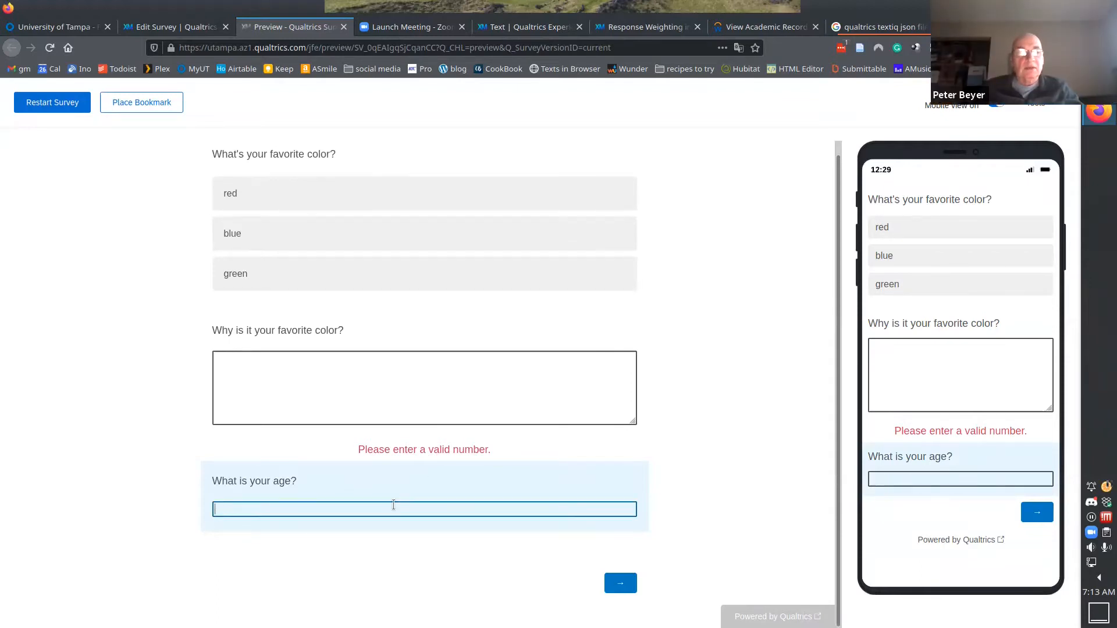
{"action": "type", "text": "17"}
{"action": "left_click", "coordinate": [620, 583]}
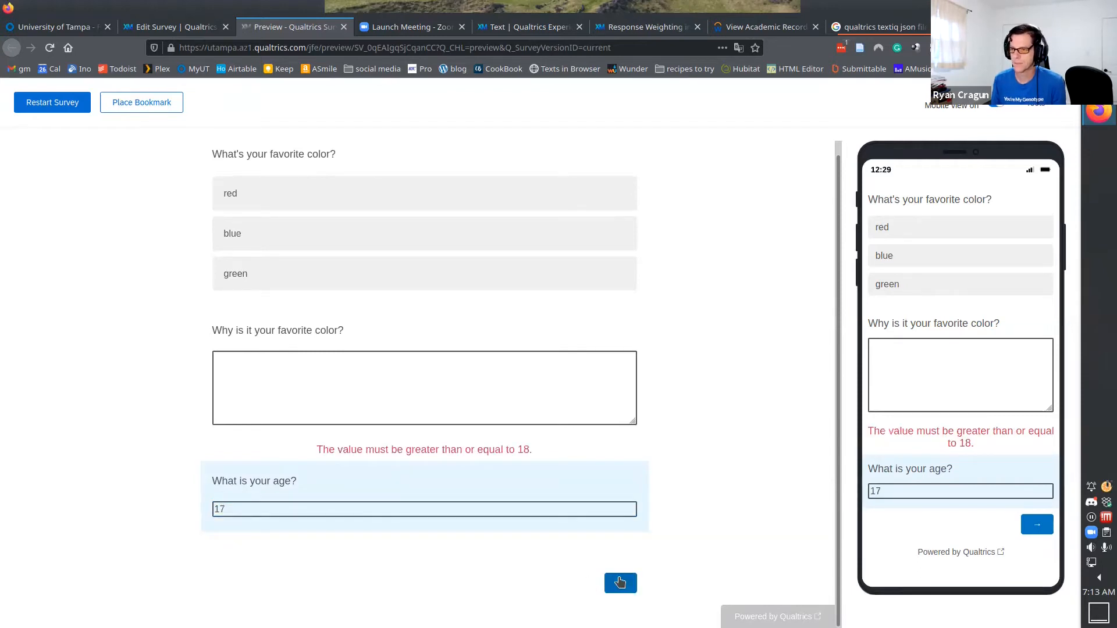
Return to the survey editor and add a matrix table question below the age question.
{"action": "left_click", "coordinate": [170, 31]}
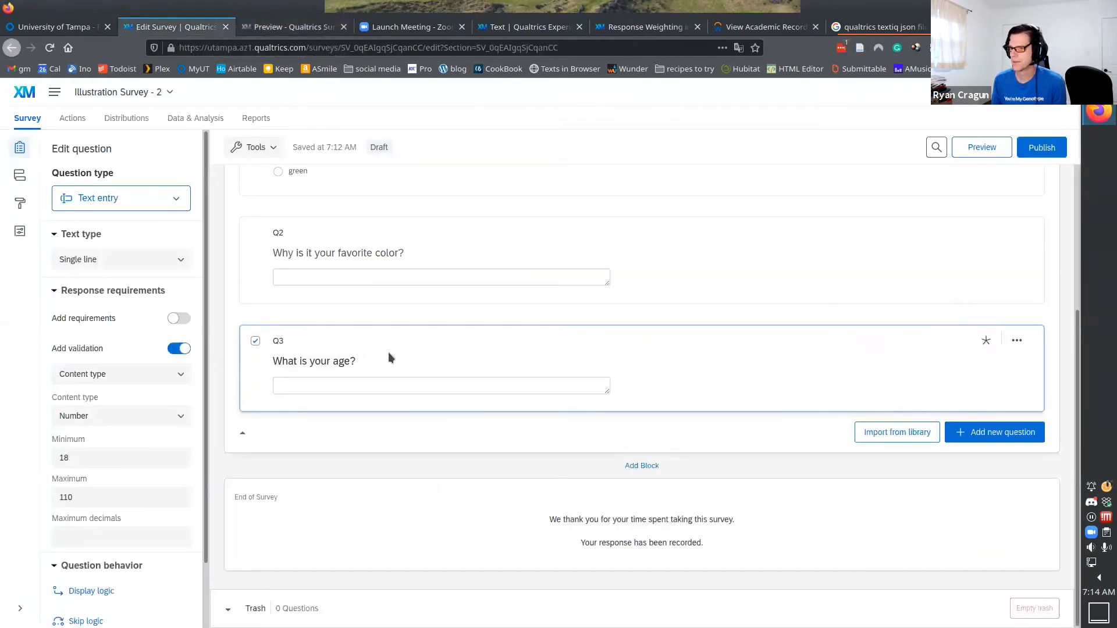
{"action": "left_click", "coordinate": [987, 434]}
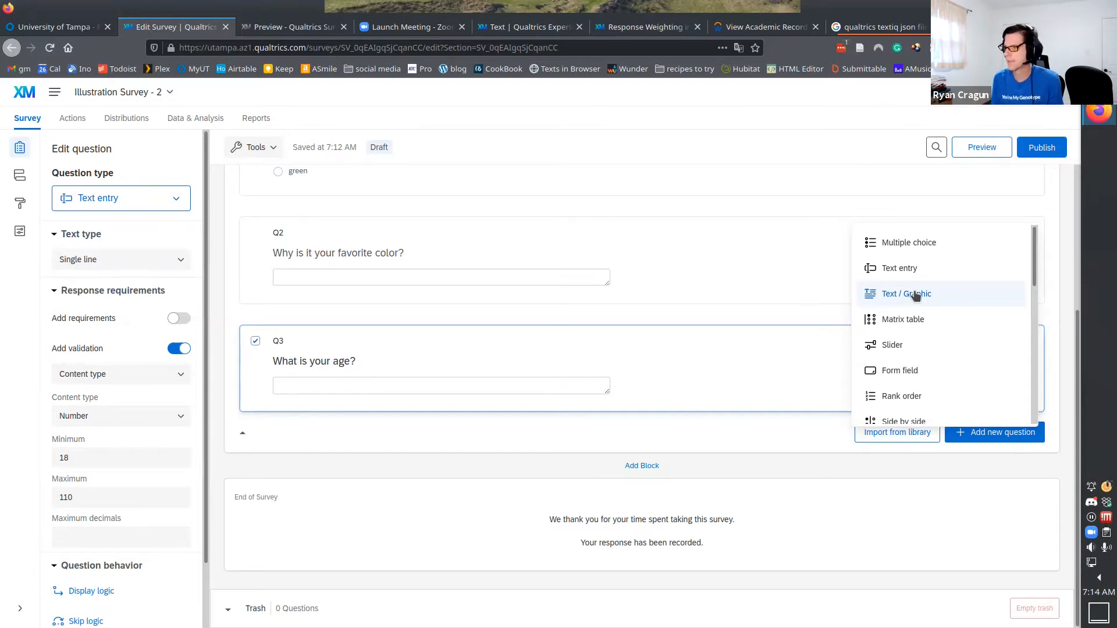
{"action": "left_click", "coordinate": [906, 320]}
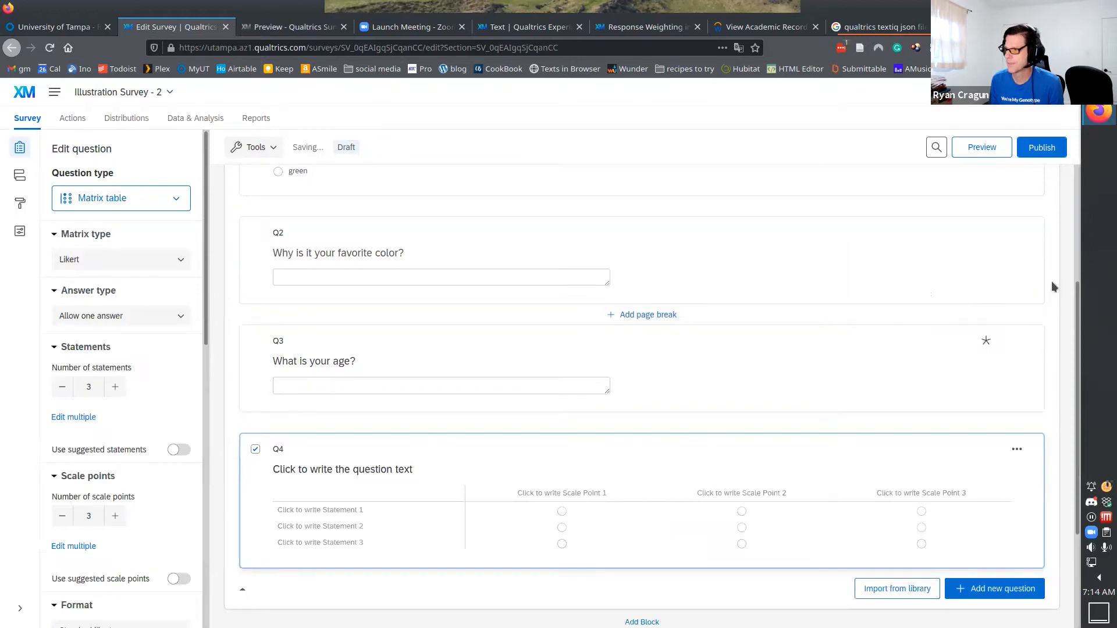
Set the matrix table's question text to "How much do you like these colors?".
{"action": "left_click_drag", "start_coordinate": [1079, 289], "coordinate": [1062, 339]}
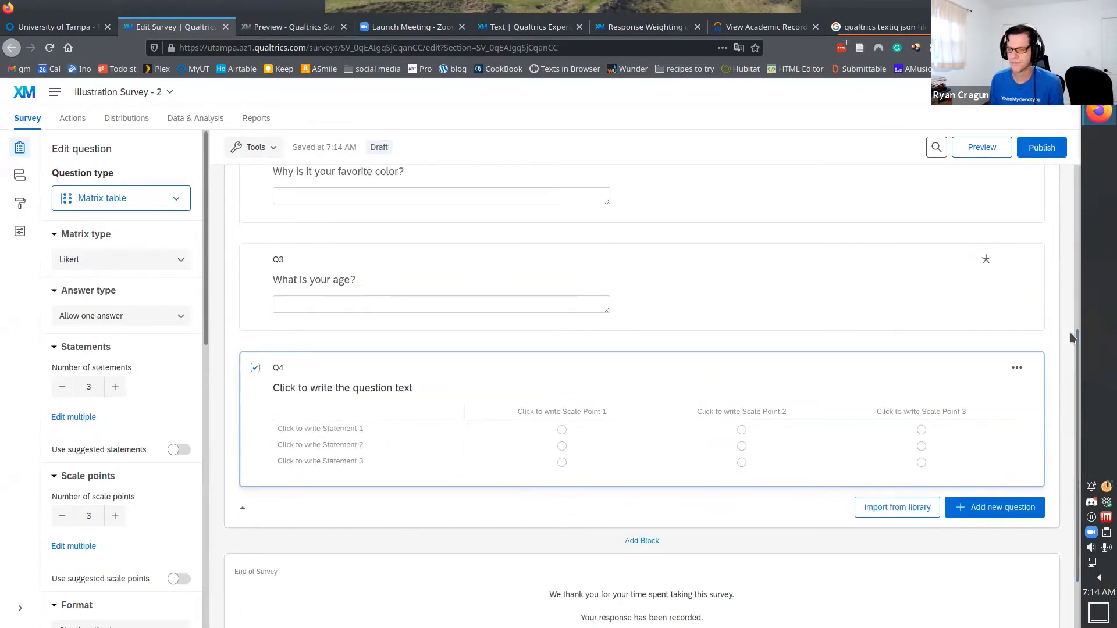
{"action": "left_click", "coordinate": [389, 387]}
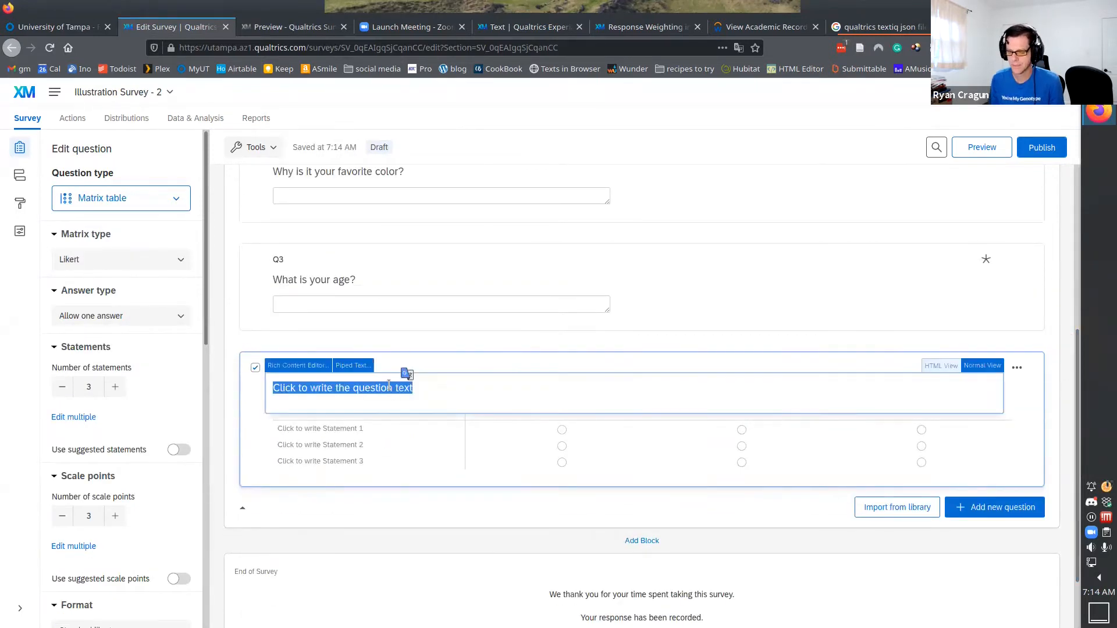
{"action": "type", "text": "How much"}
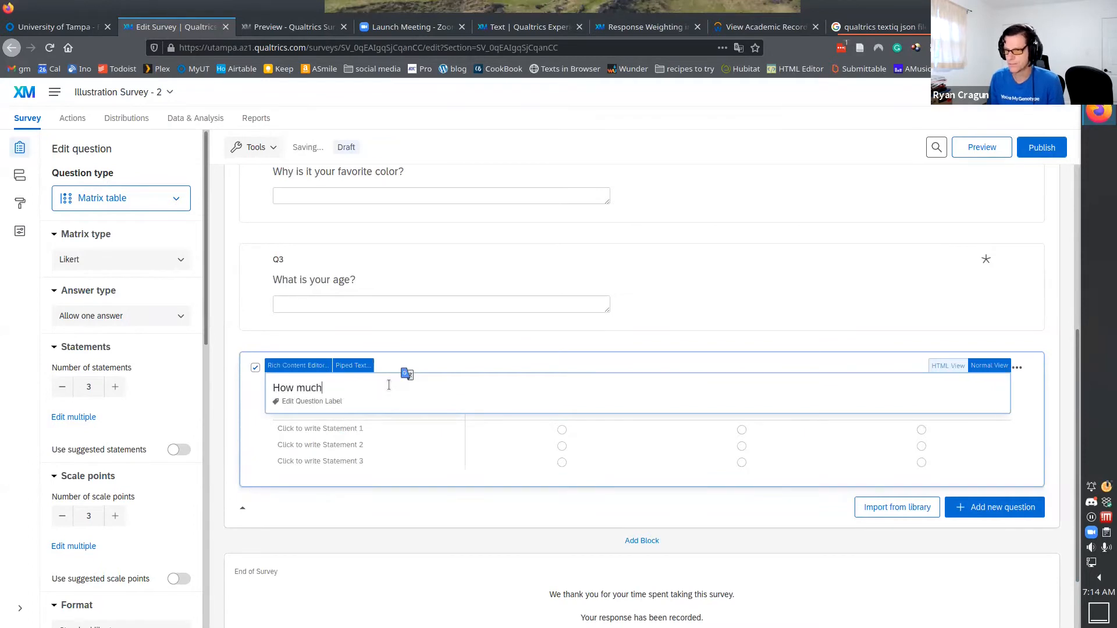
{"action": "type", "text": " do you like these "}
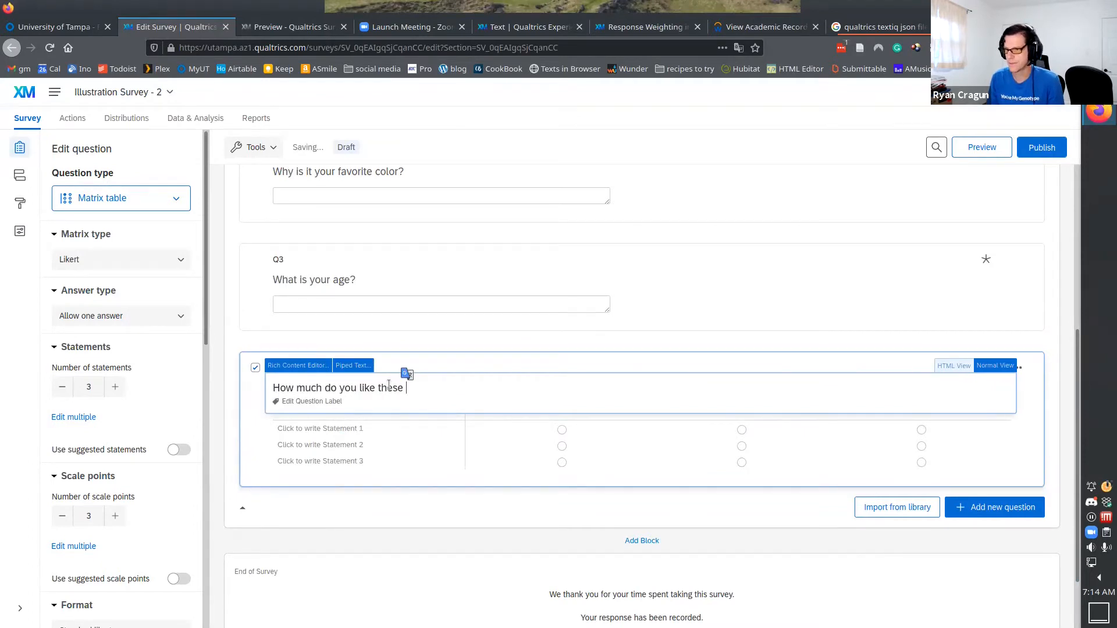
{"action": "type", "text": "colors?"}
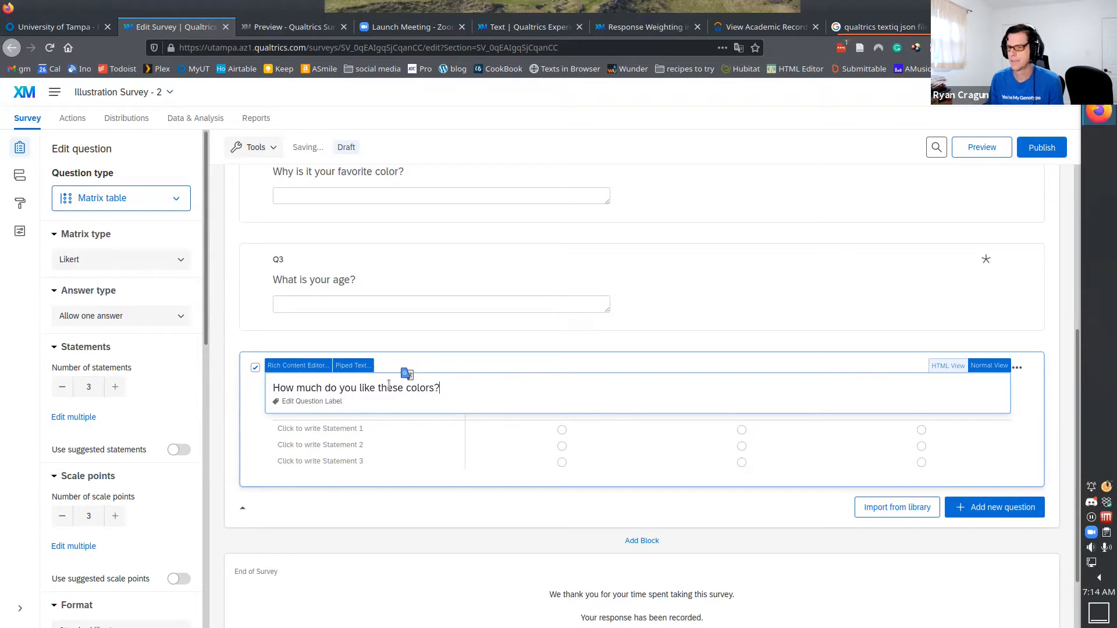
Look through the suggested scale point sets available for the color matrix question.
{"action": "left_click", "coordinate": [357, 429]}
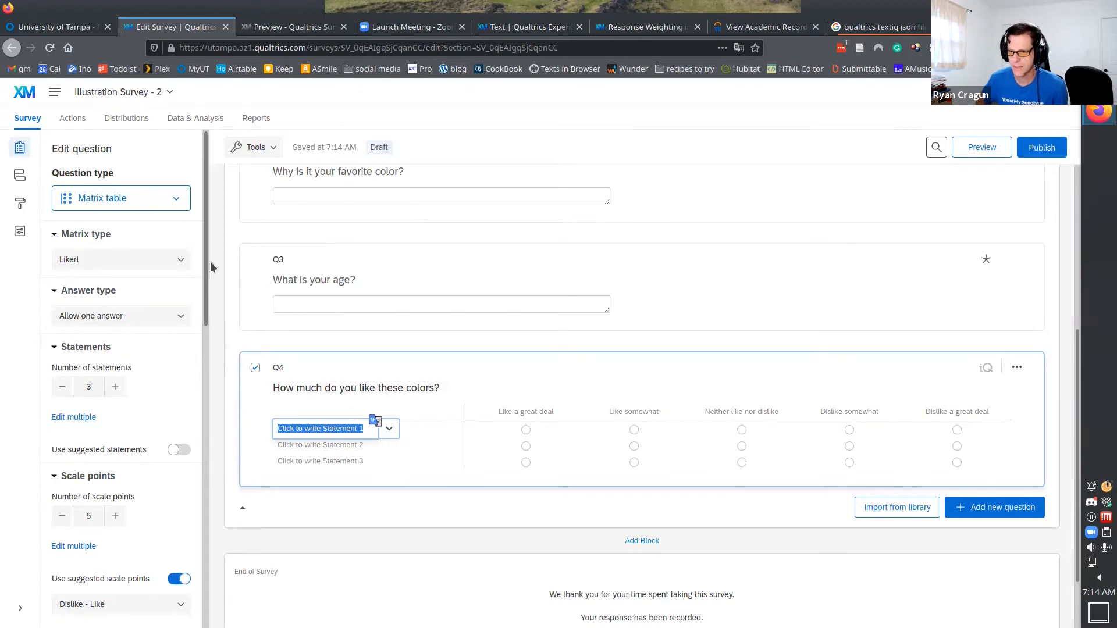
{"action": "left_click_drag", "start_coordinate": [208, 260], "coordinate": [209, 324]}
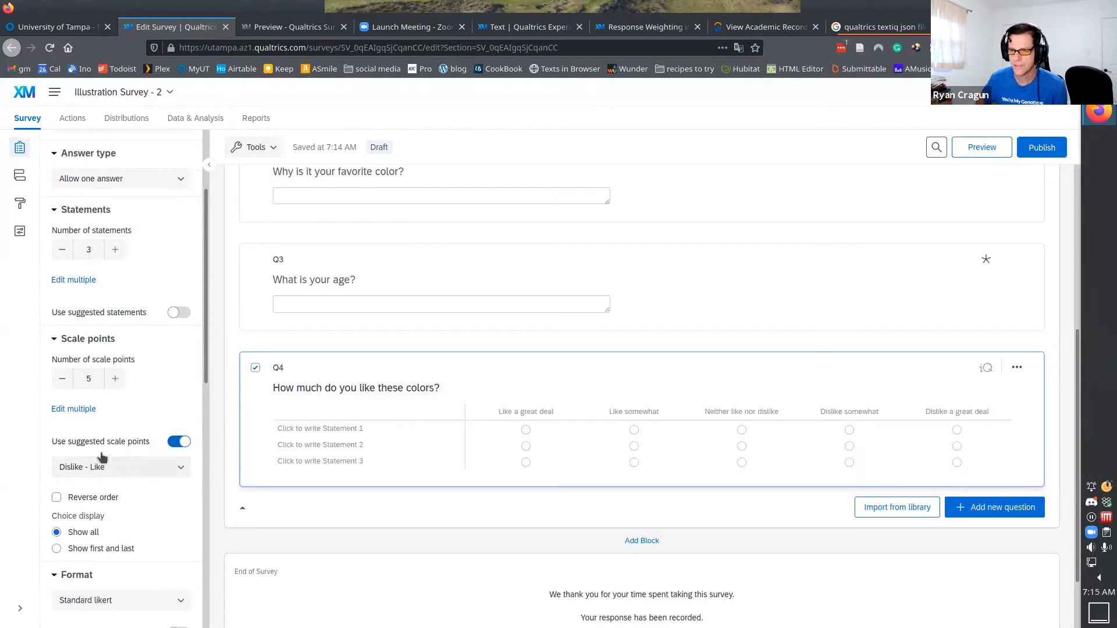
{"action": "left_click", "coordinate": [180, 471]}
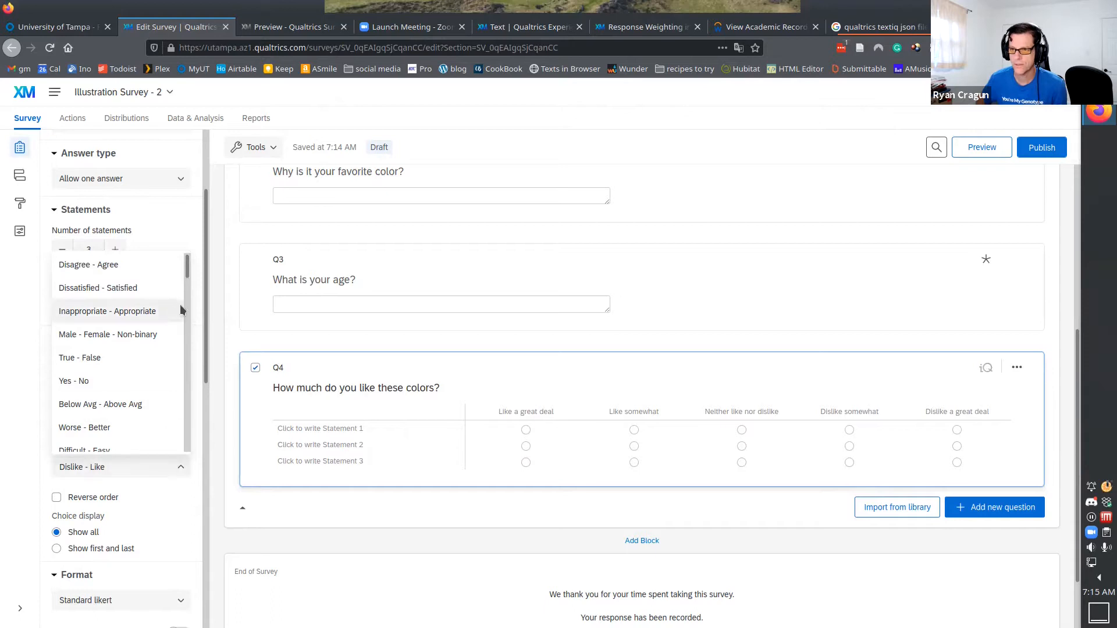
{"action": "mouse_move", "coordinate": [187, 266]}
{"action": "left_mouse_down"}
{"action": "mouse_move", "coordinate": [189, 442]}
{"action": "mouse_move", "coordinate": [171, 327]}
{"action": "mouse_move", "coordinate": [188, 258]}
{"action": "left_mouse_up"}
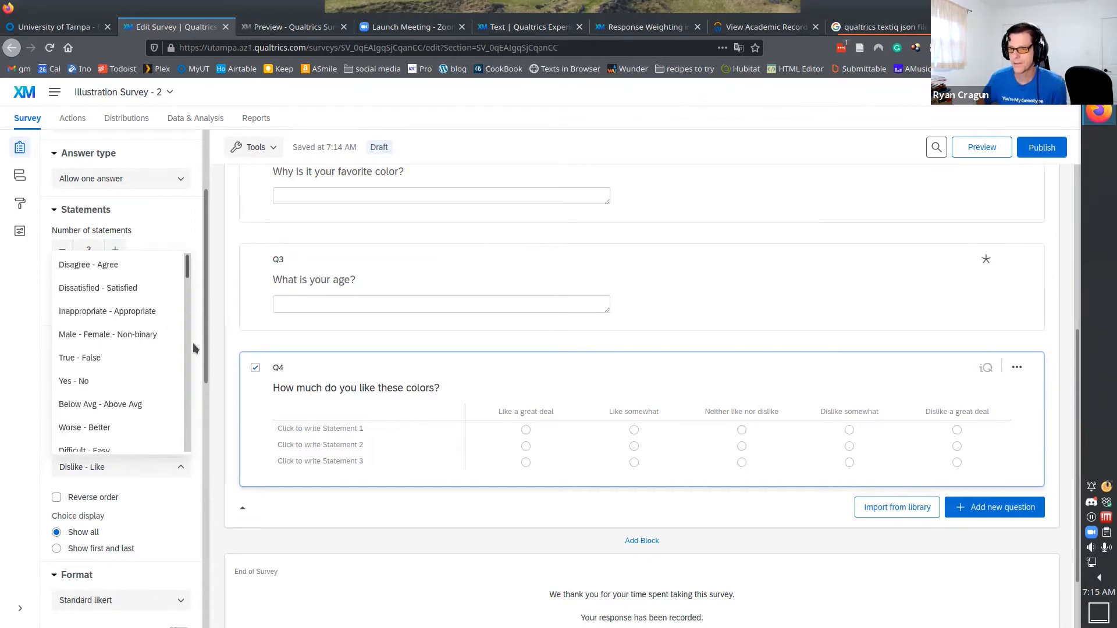
{"action": "left_click", "coordinate": [198, 449]}
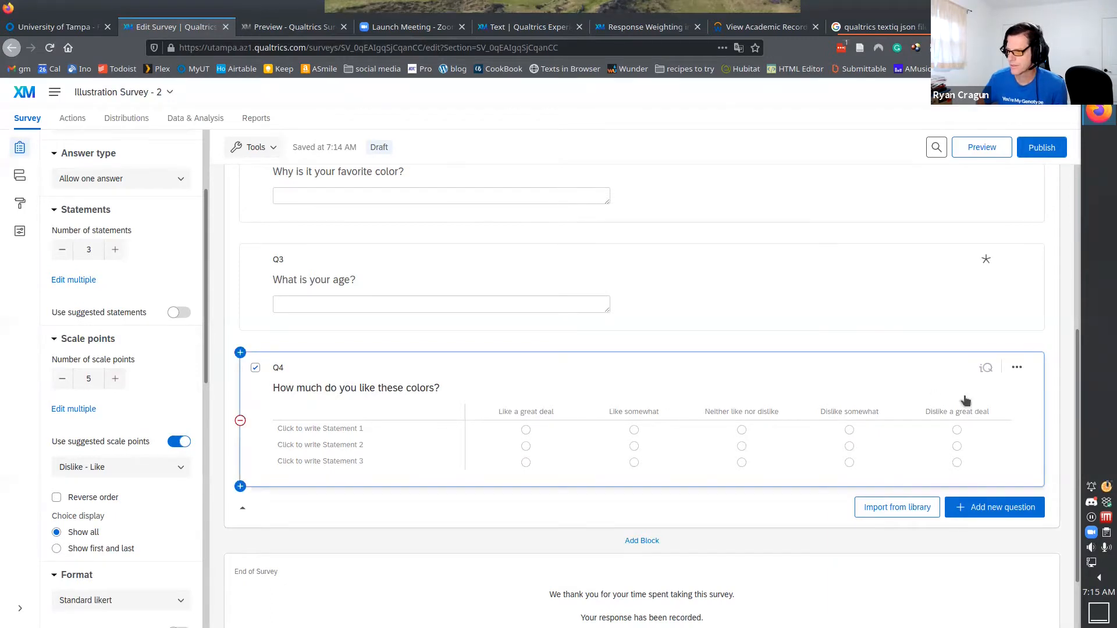
Try seven scale points on the color matrix question and return it to five.
{"action": "left_click", "coordinate": [116, 378]}
{"action": "left_click", "coordinate": [116, 379]}
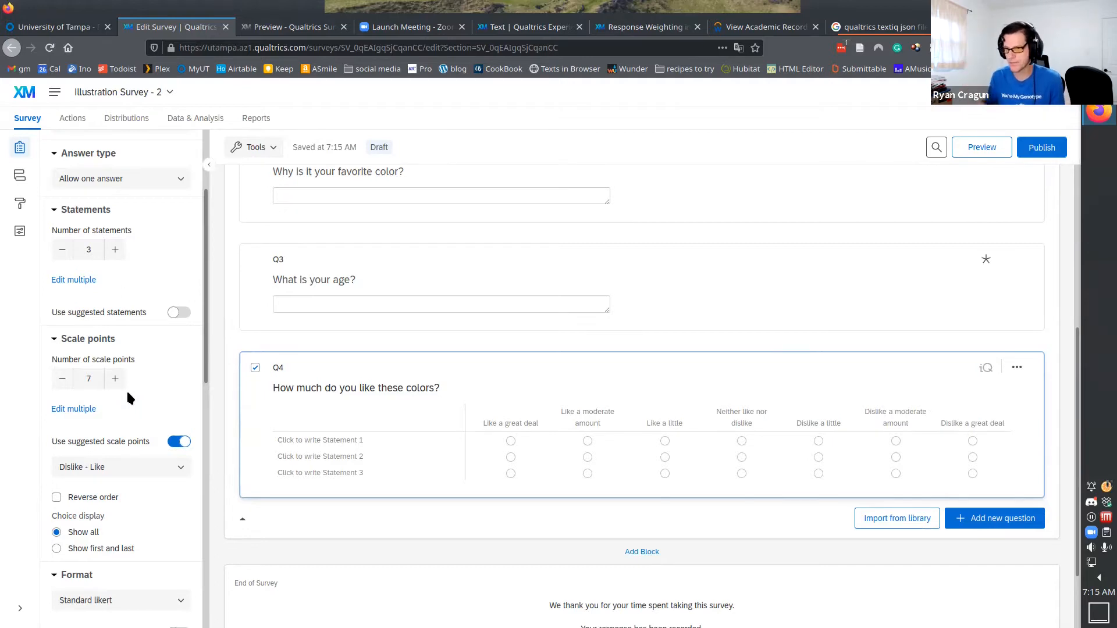
{"action": "left_click", "coordinate": [62, 378]}
{"action": "left_click", "coordinate": [62, 379]}
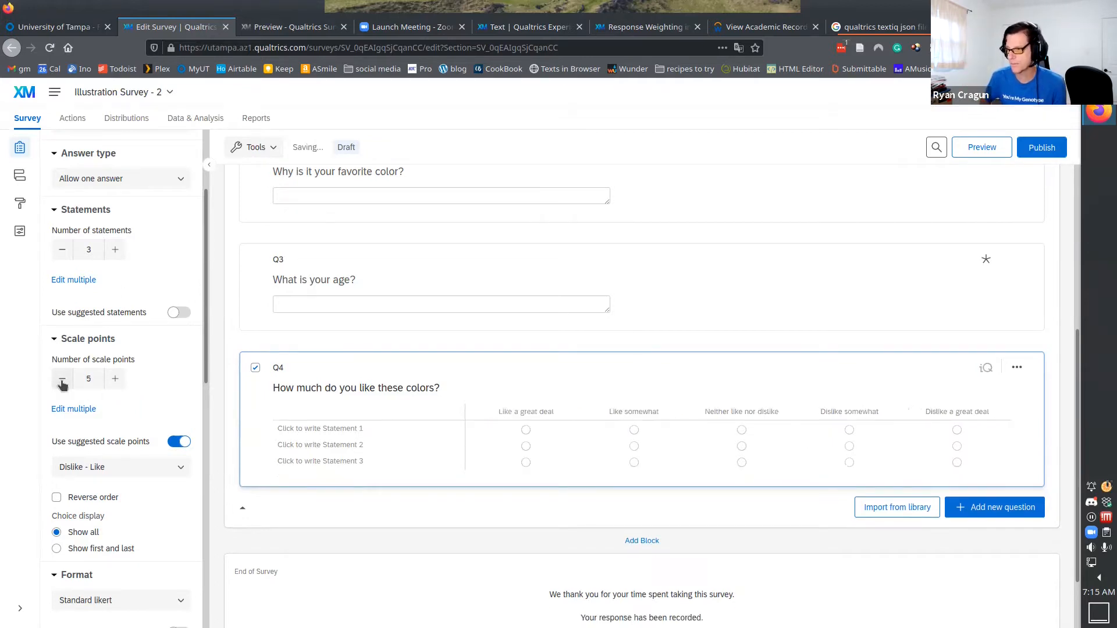
Label the three statements of the color matrix question red, blue and green.
{"action": "left_click", "coordinate": [311, 431]}
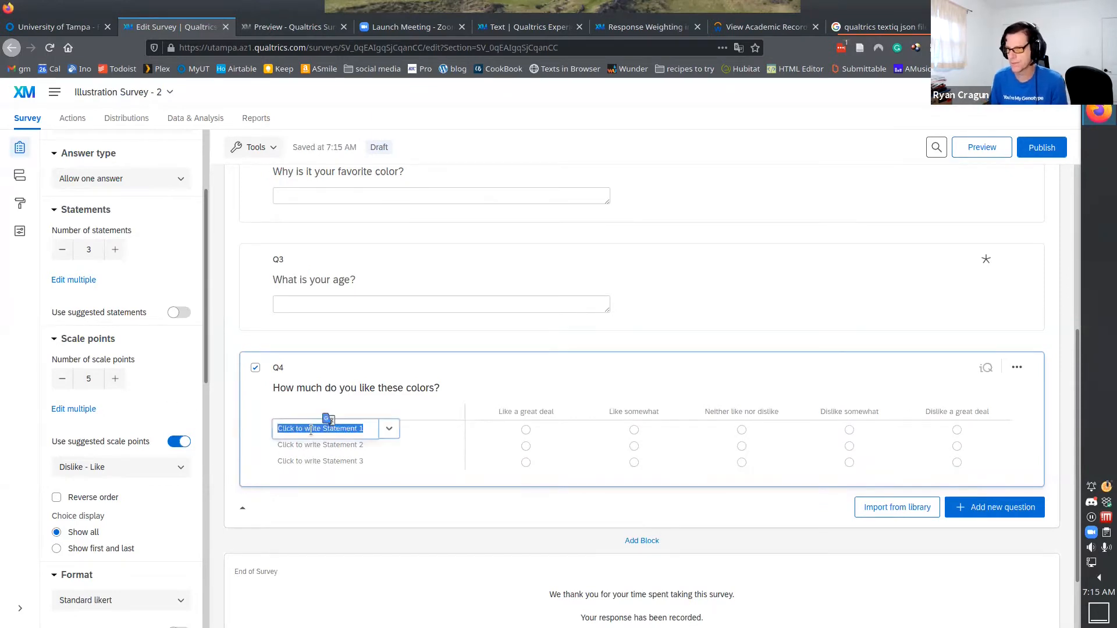
{"action": "type", "text": "red"}
{"action": "key", "text": "Return"}
{"action": "type", "text": "blue"}
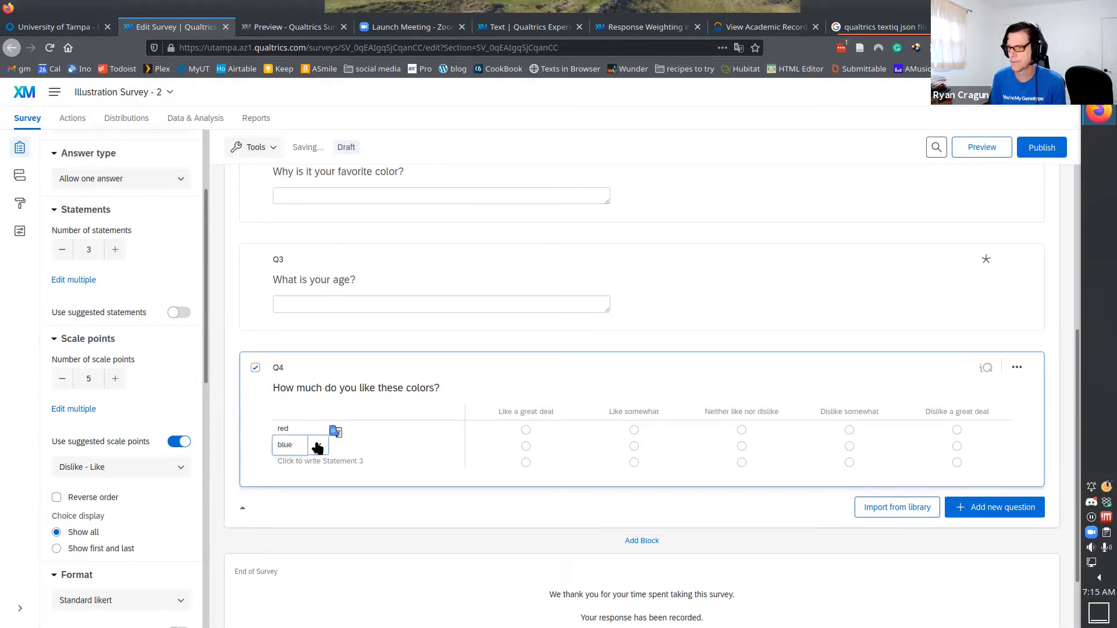
{"action": "key", "text": "Return"}
{"action": "type", "text": "green"}
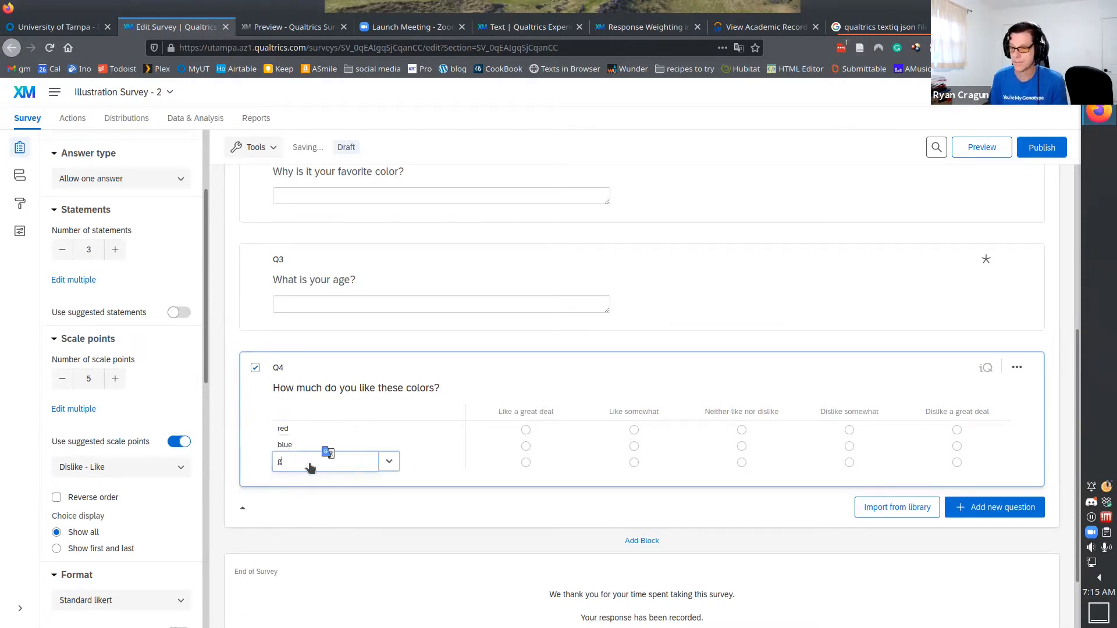
{"action": "left_click", "coordinate": [311, 497]}
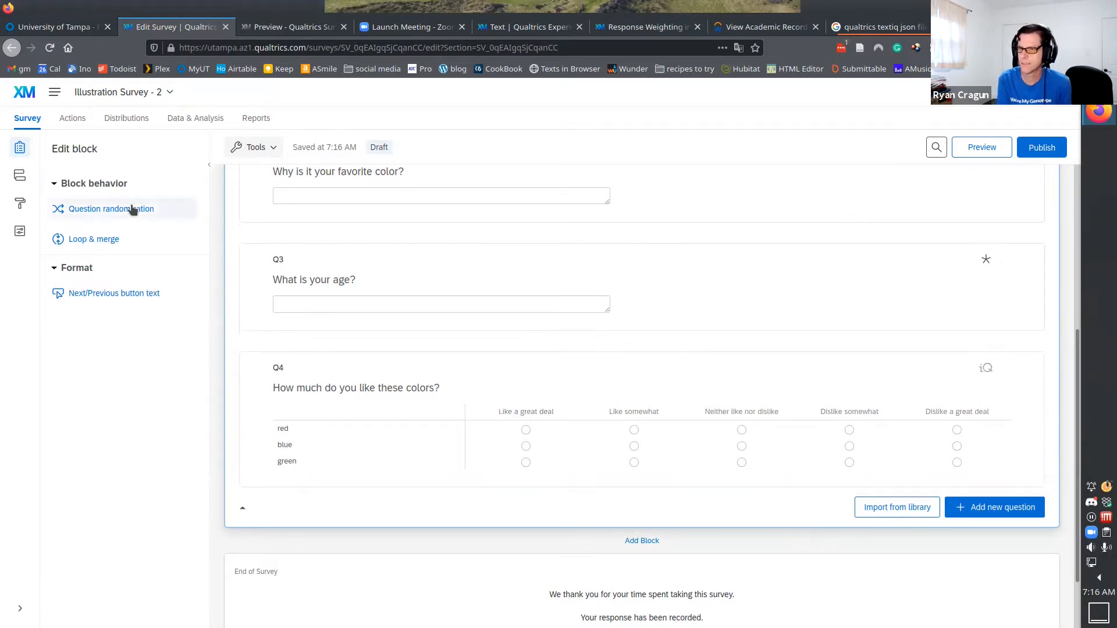
Look for Norwegian among the survey languages in the survey options and return to the builder.
{"action": "left_click", "coordinate": [259, 149]}
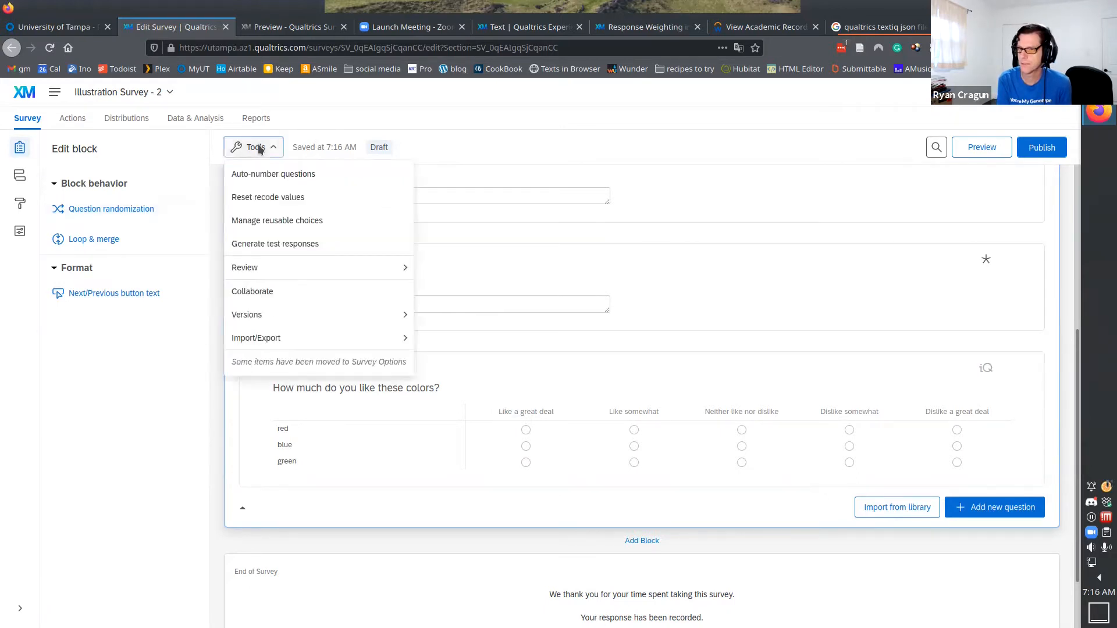
{"action": "left_click", "coordinate": [20, 231]}
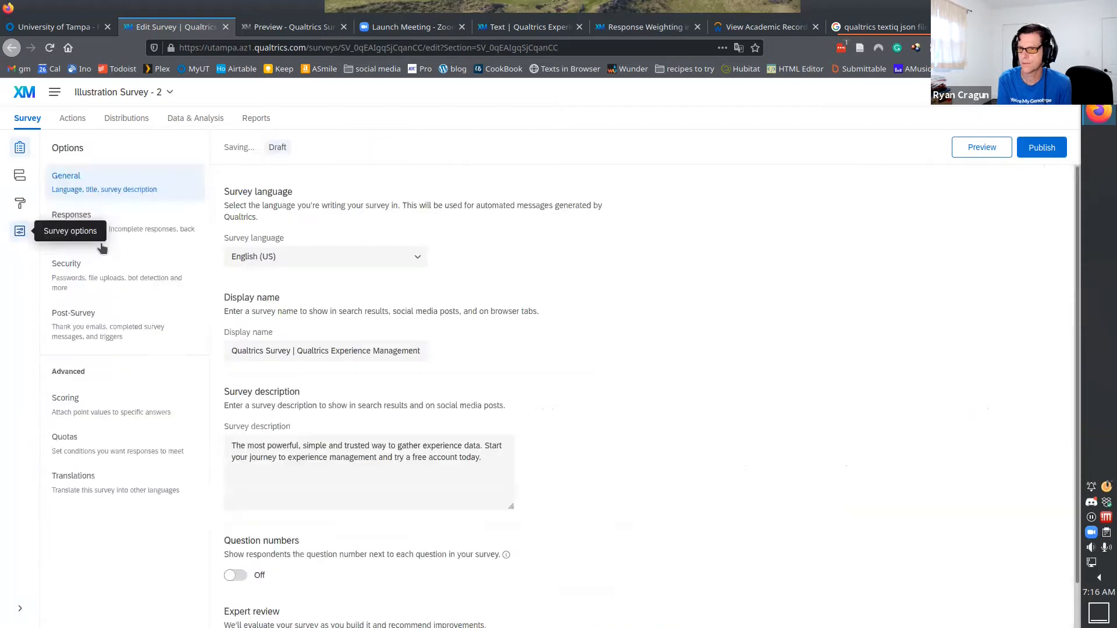
{"action": "left_click", "coordinate": [336, 261]}
{"action": "left_click_drag", "start_coordinate": [423, 289], "coordinate": [413, 400]}
{"action": "scroll", "coordinate": [418, 348], "scroll_direction": "down", "scroll_amount": 8}
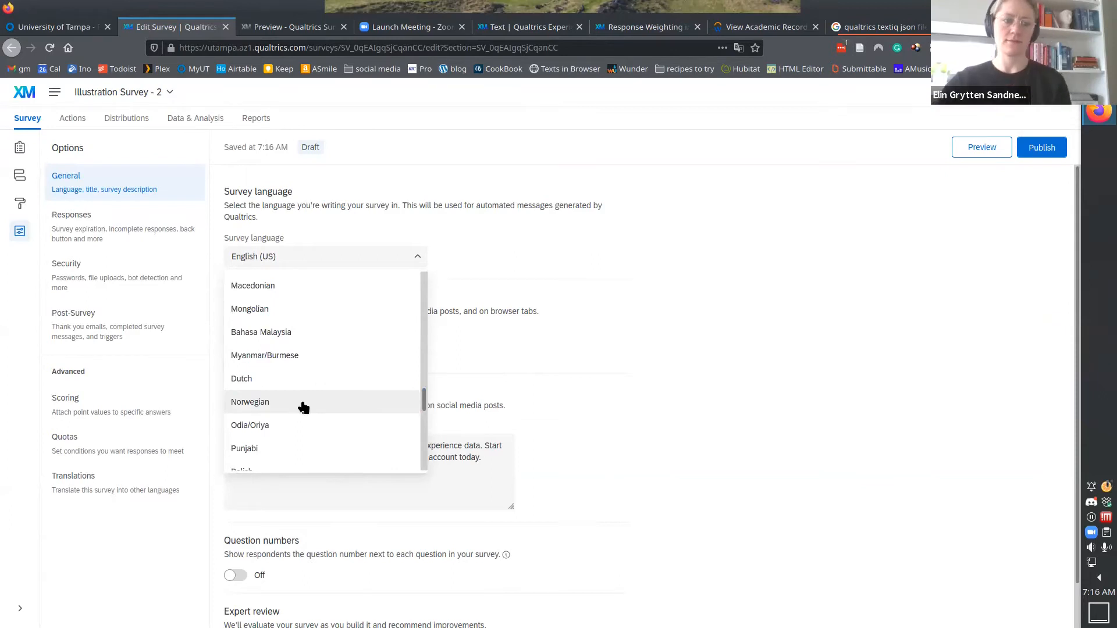
{"action": "left_click", "coordinate": [441, 241]}
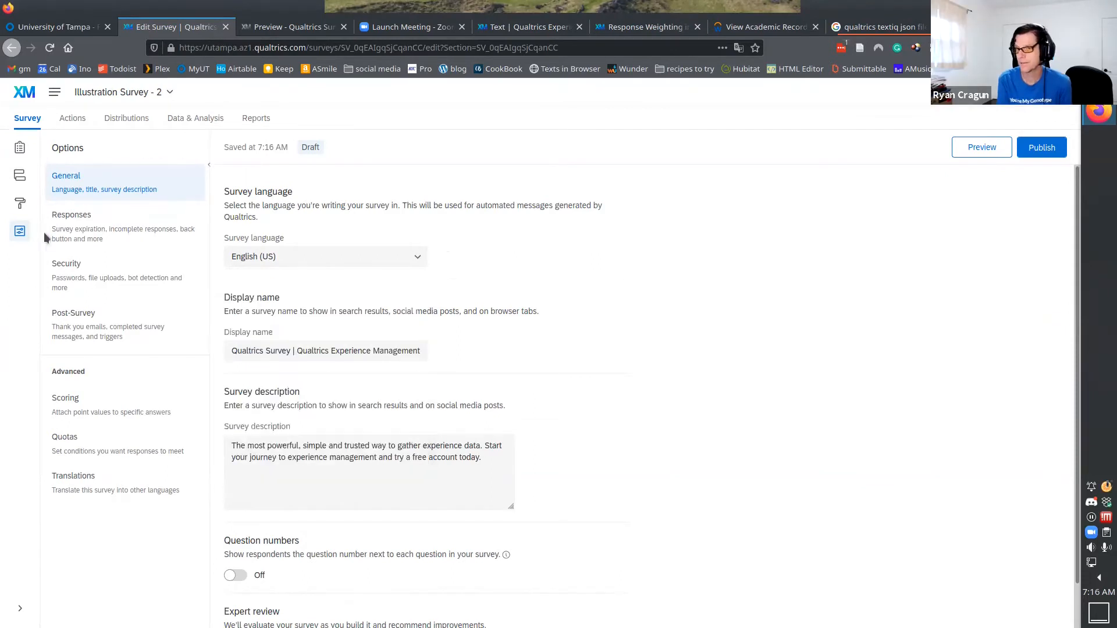
{"action": "left_click", "coordinate": [19, 149]}
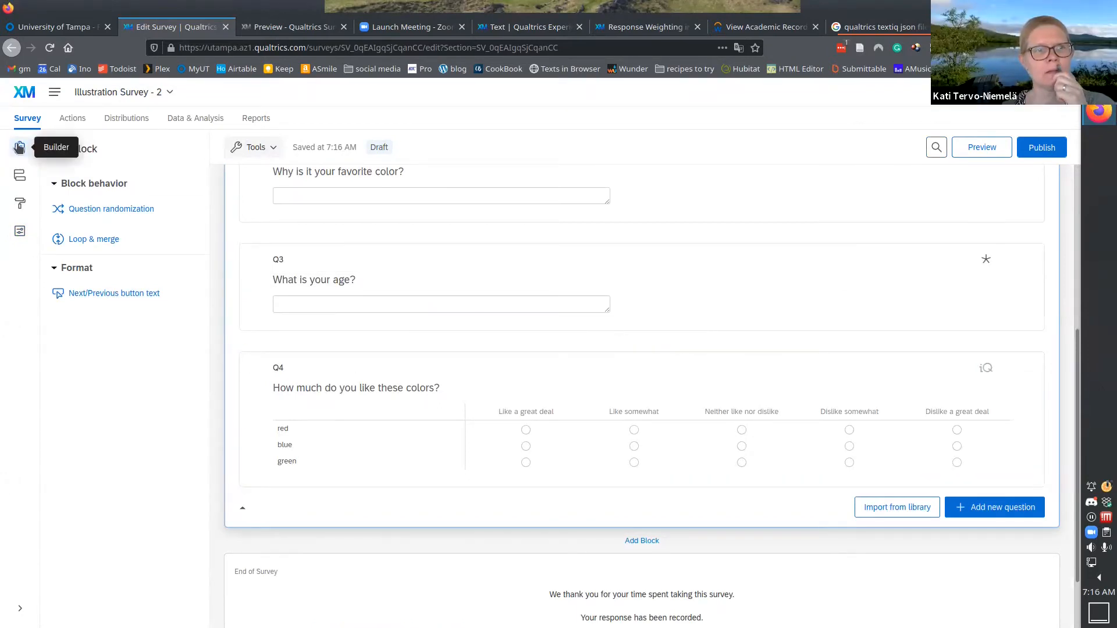
Check the survey language options again for Finnish and go back to the survey builder.
{"action": "left_click", "coordinate": [19, 233]}
{"action": "left_click", "coordinate": [332, 255]}
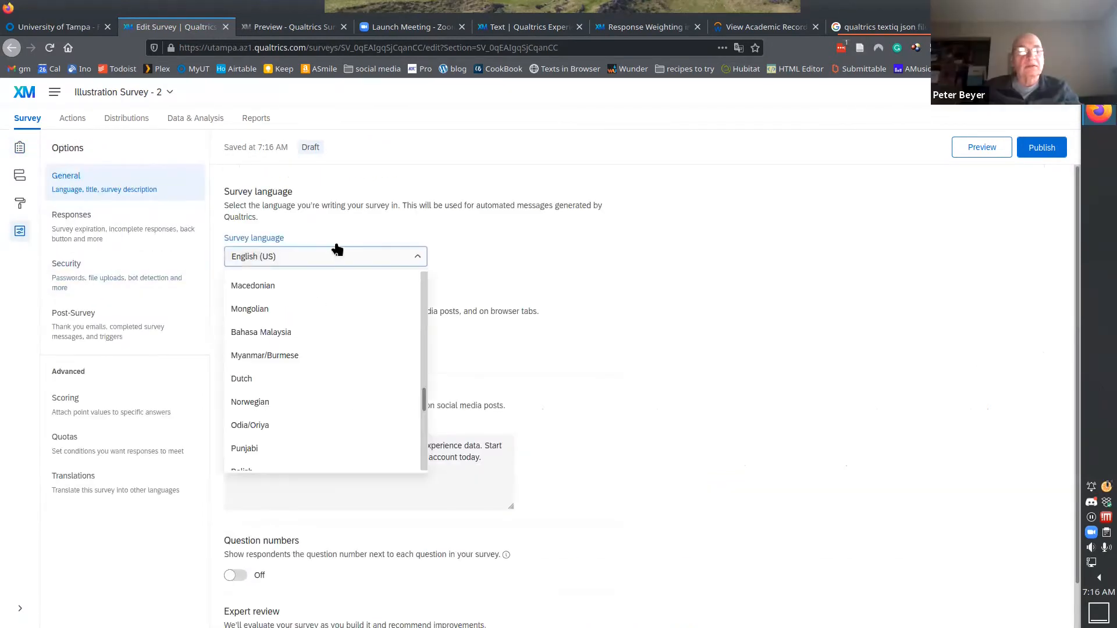
{"action": "left_click_drag", "start_coordinate": [423, 397], "coordinate": [424, 331]}
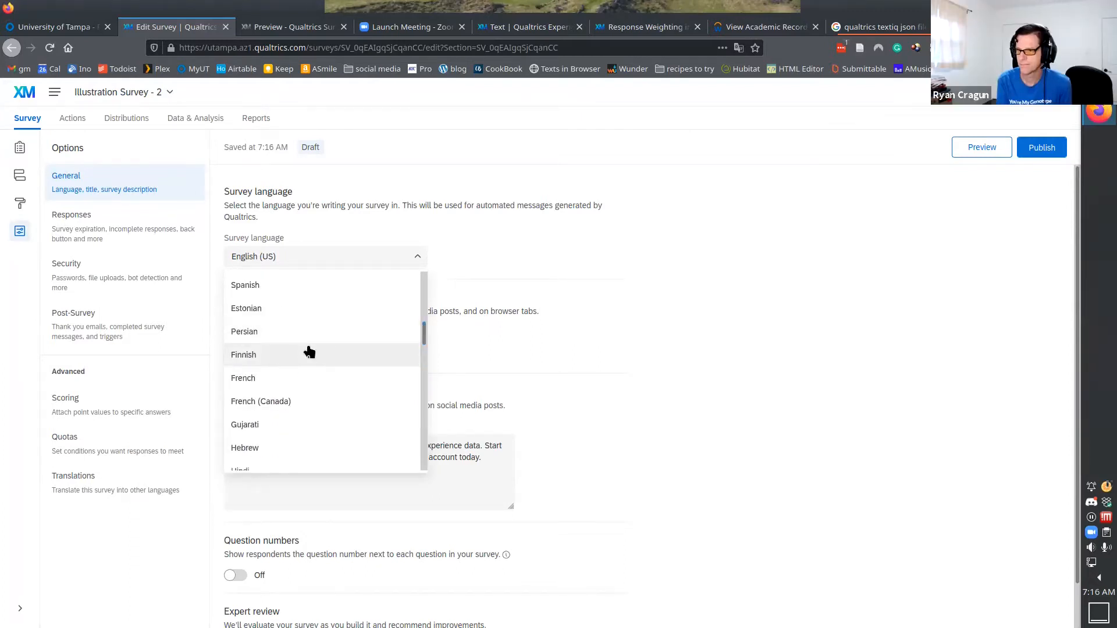
{"action": "left_click", "coordinate": [485, 289]}
{"action": "left_click", "coordinate": [22, 148]}
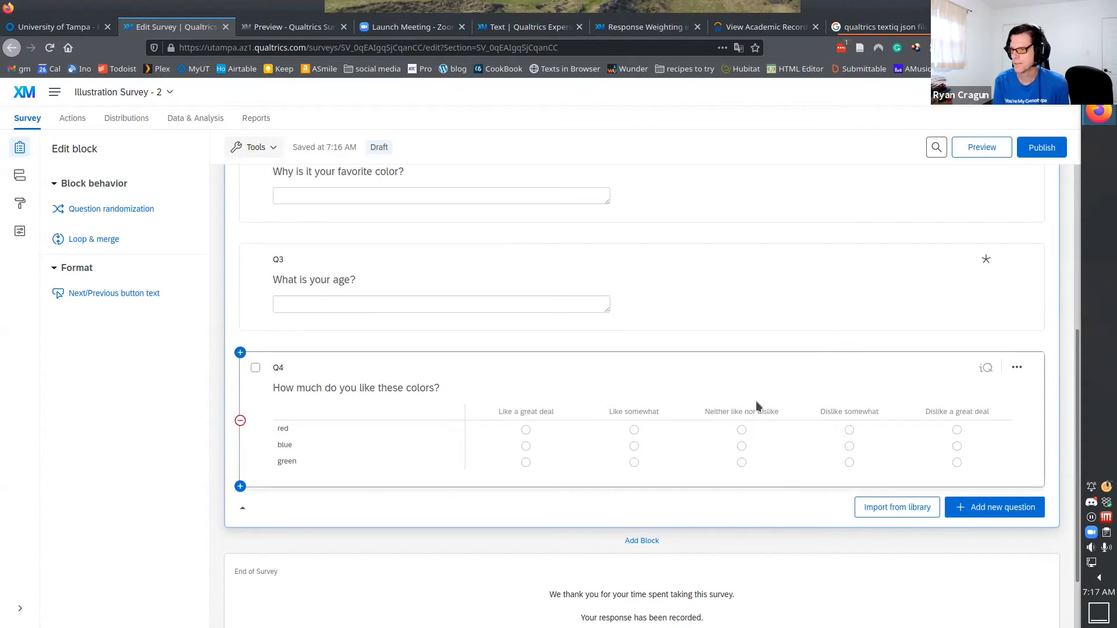
Add a slider question below the color matrix with the text "On 100 point scale rate these colors.".
{"action": "left_click", "coordinate": [980, 510]}
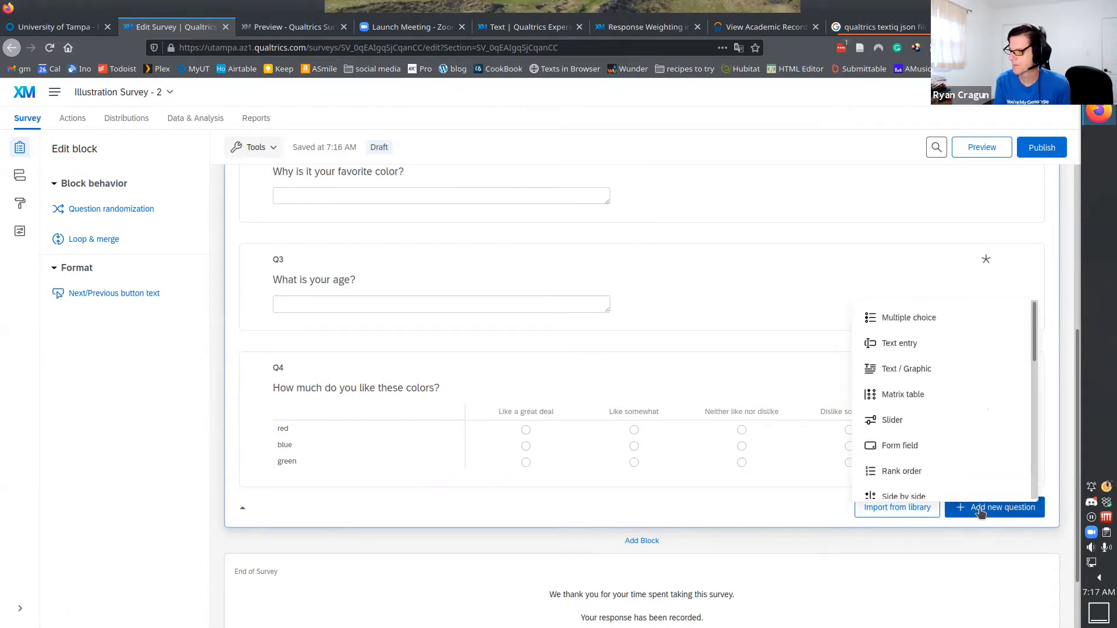
{"action": "left_click", "coordinate": [891, 421]}
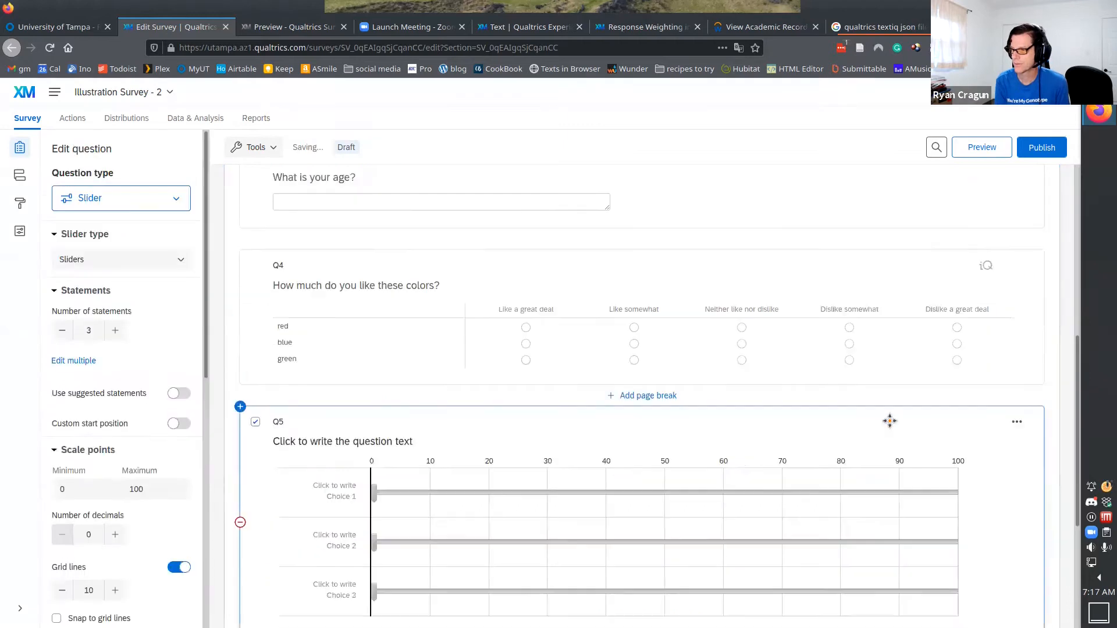
{"action": "left_click", "coordinate": [402, 424]}
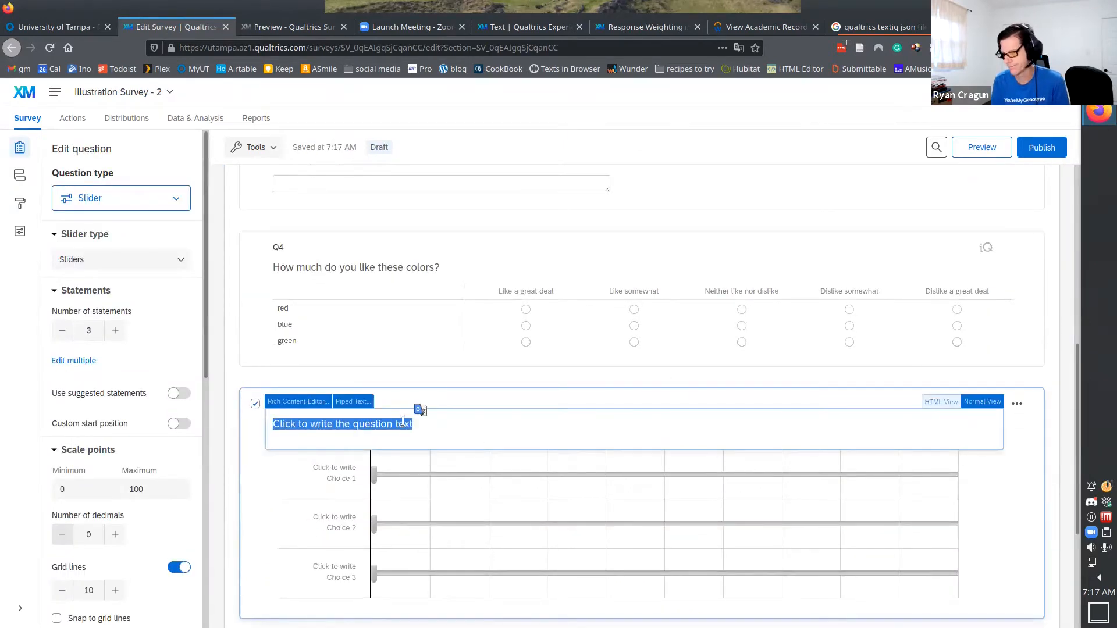
{"action": "type", "text": "On 1"}
{"action": "type", "text": "00 p"}
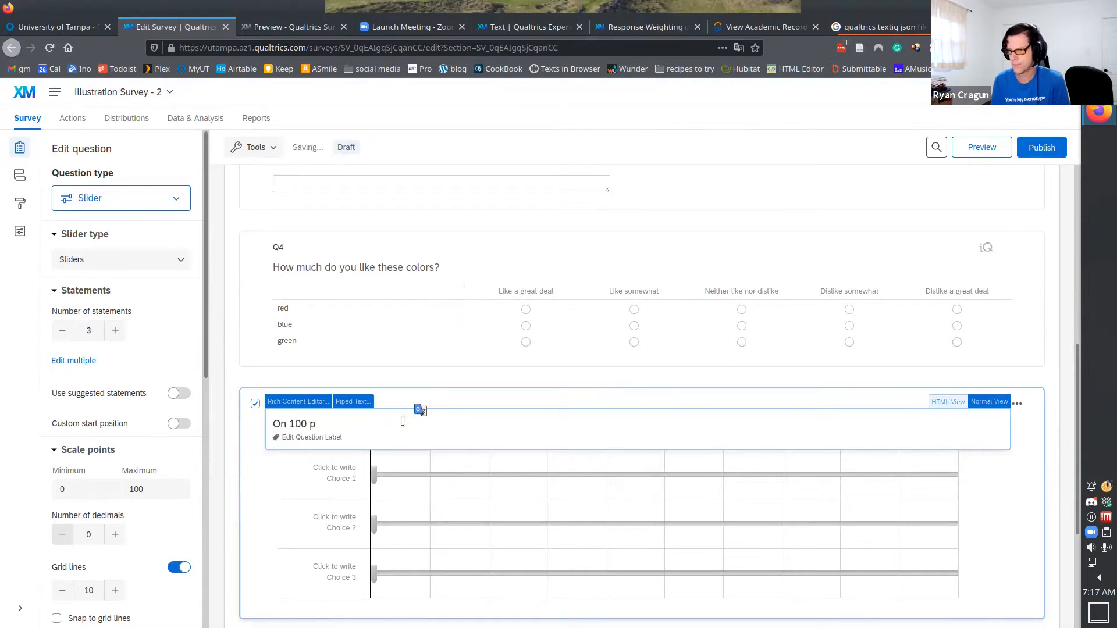
{"action": "type", "text": "oint scale rat"}
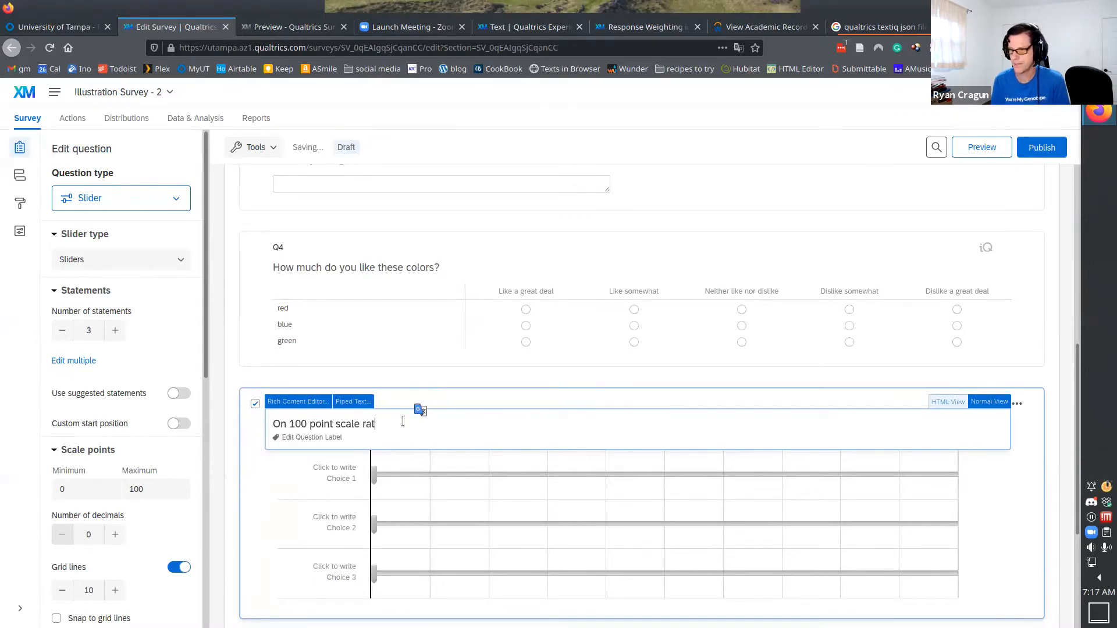
{"action": "type", "text": "e these colors."}
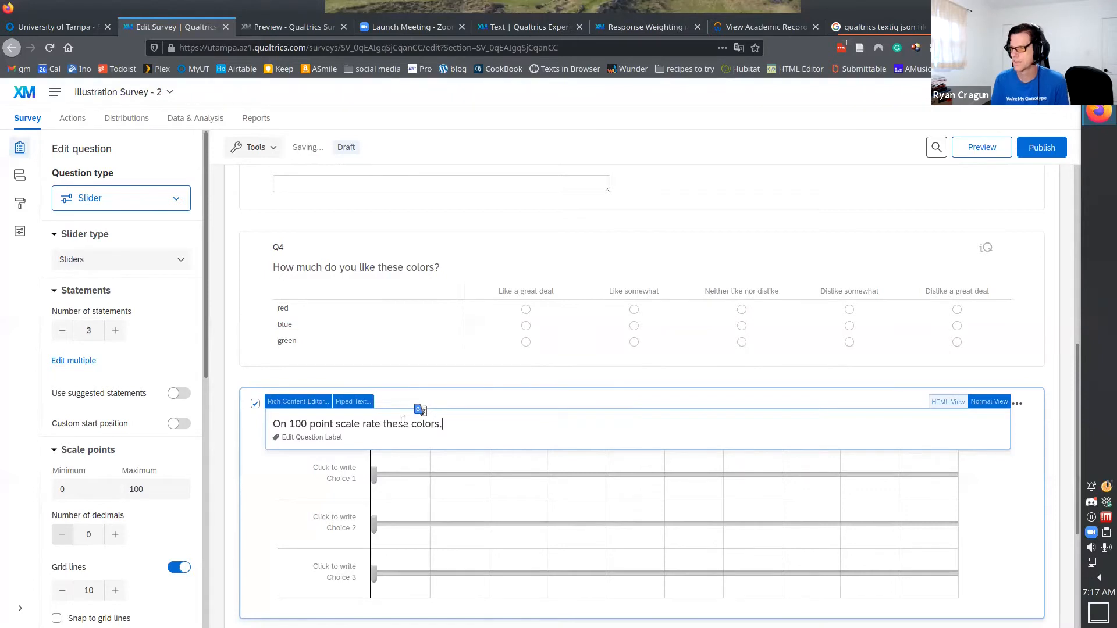
{"action": "left_click", "coordinate": [985, 521]}
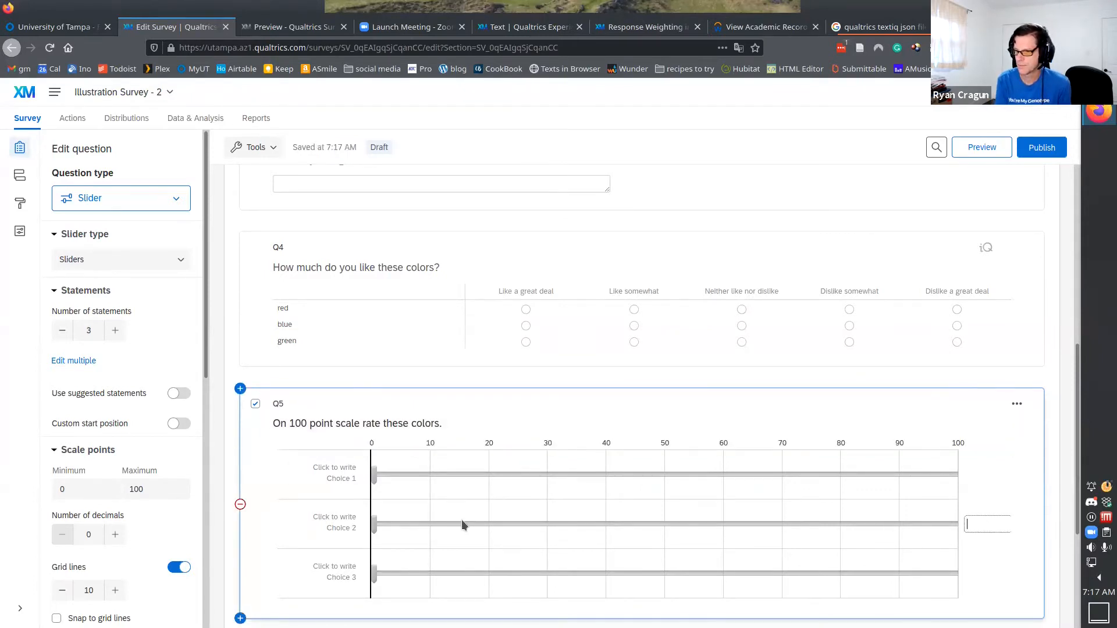
Label the first statement of the 100-point slider question red.
{"action": "left_click", "coordinate": [329, 469]}
{"action": "type", "text": "red"}
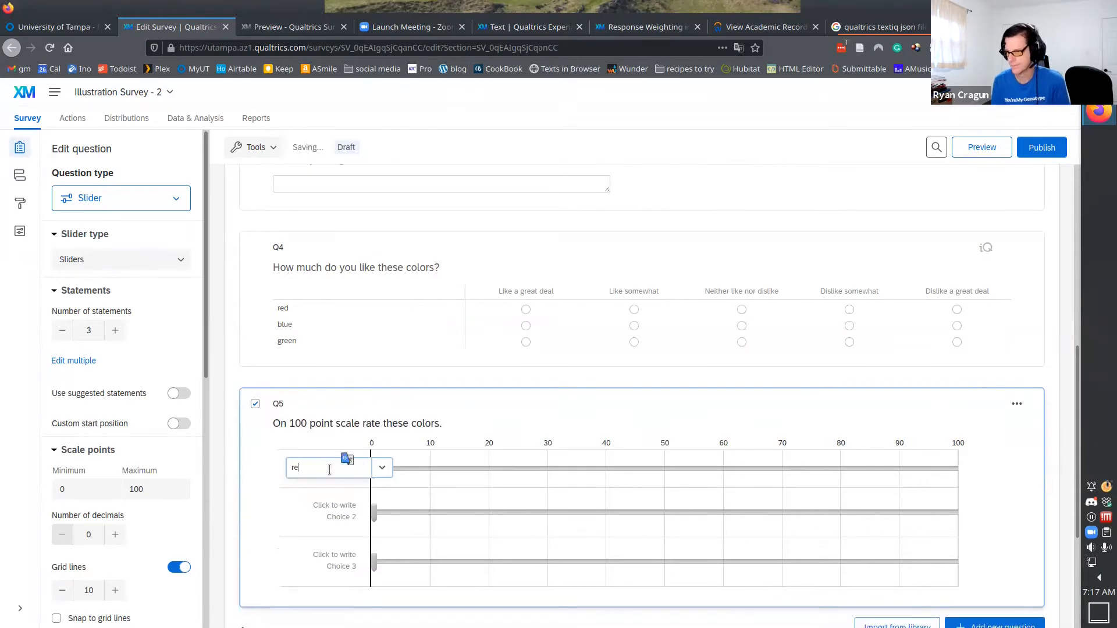
{"action": "left_click", "coordinate": [333, 522]}
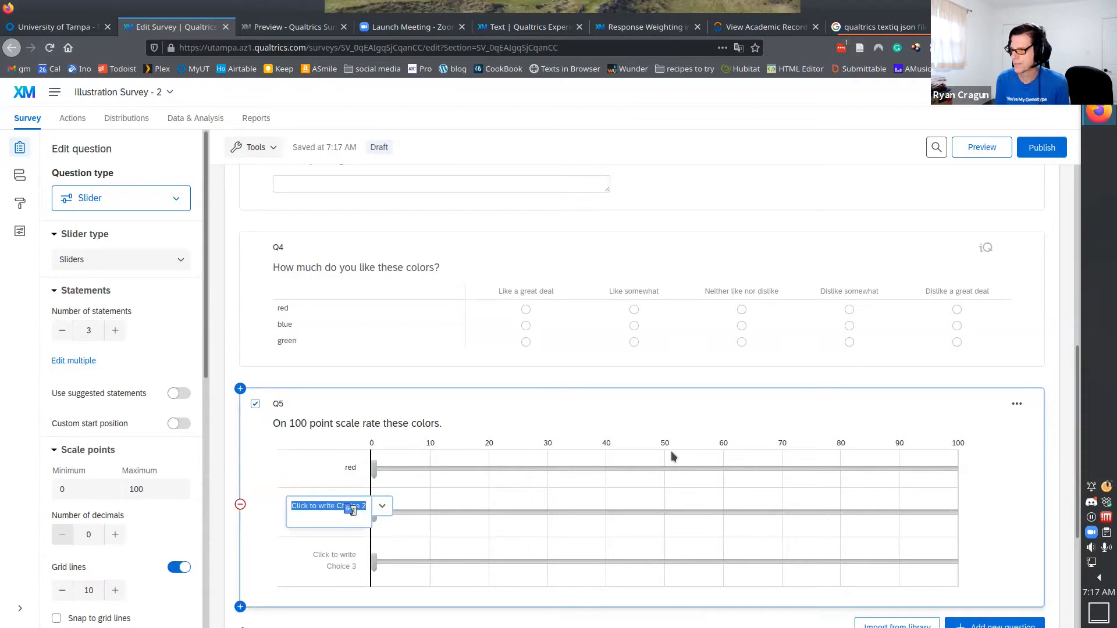
Look through the complete list of question types available for a new question, then dismiss it without adding one.
{"action": "left_click_drag", "start_coordinate": [1078, 377], "coordinate": [1073, 465]}
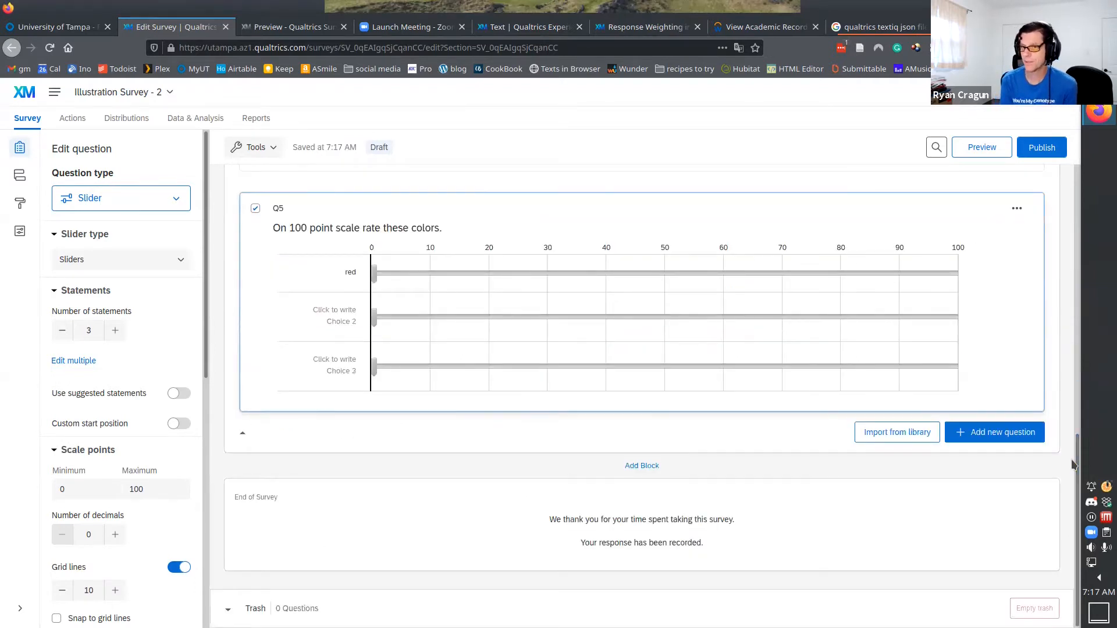
{"action": "left_click", "coordinate": [965, 437]}
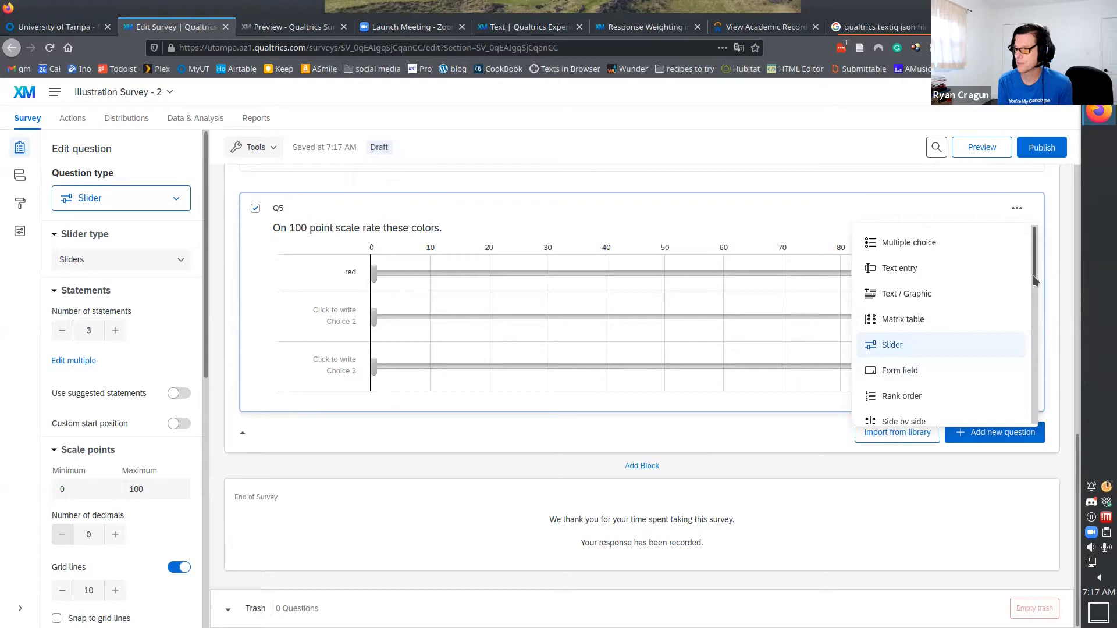
{"action": "scroll", "coordinate": [1034, 271], "scroll_direction": "down", "scroll_amount": 1}
{"action": "scroll", "coordinate": [1036, 275], "scroll_direction": "down", "scroll_amount": 2}
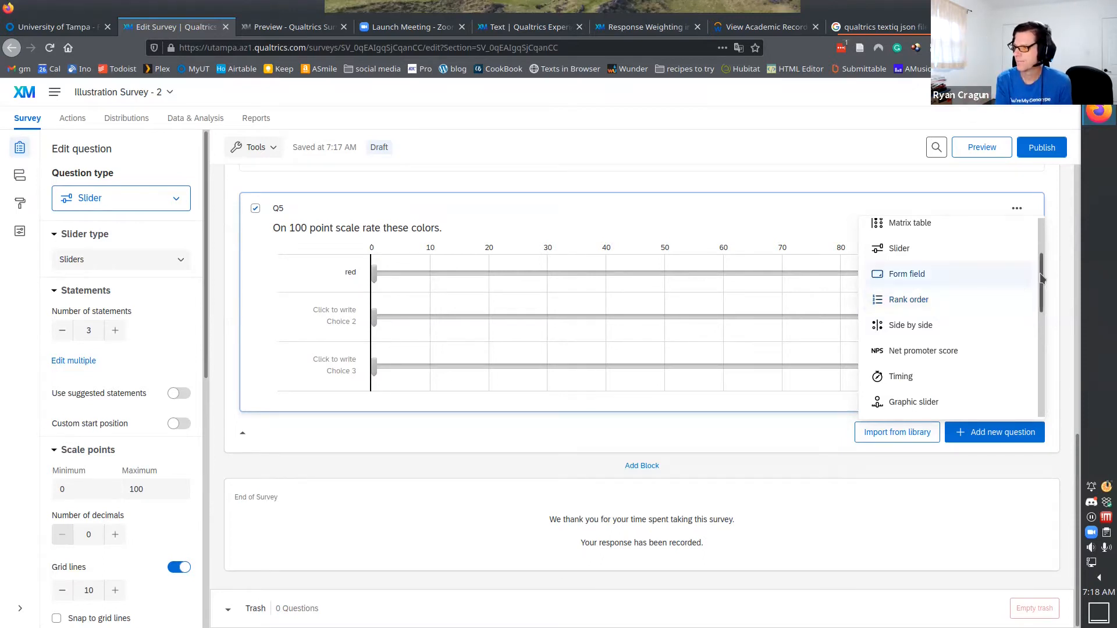
{"action": "left_click_drag", "start_coordinate": [1039, 281], "coordinate": [1034, 384]}
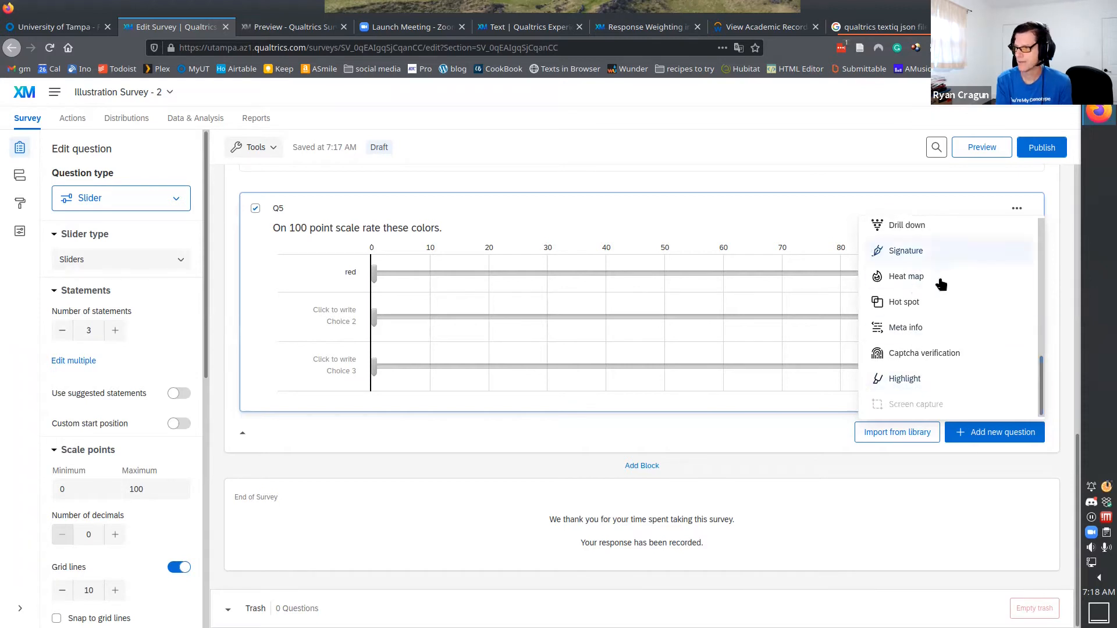
{"action": "left_click_drag", "start_coordinate": [1041, 404], "coordinate": [1022, 249]}
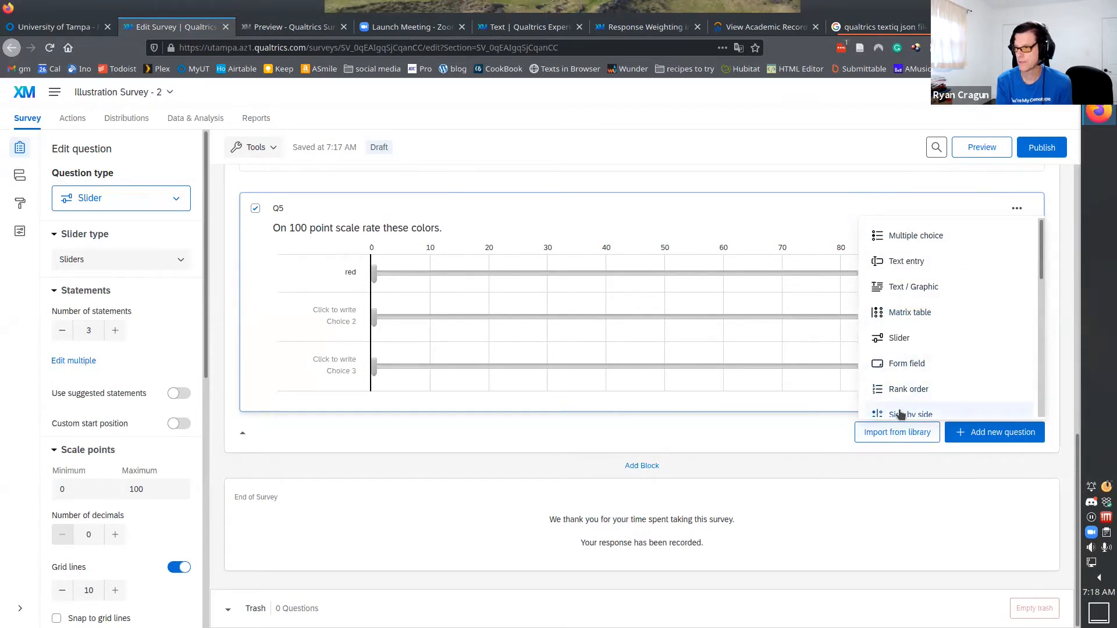
{"action": "left_click", "coordinate": [803, 444]}
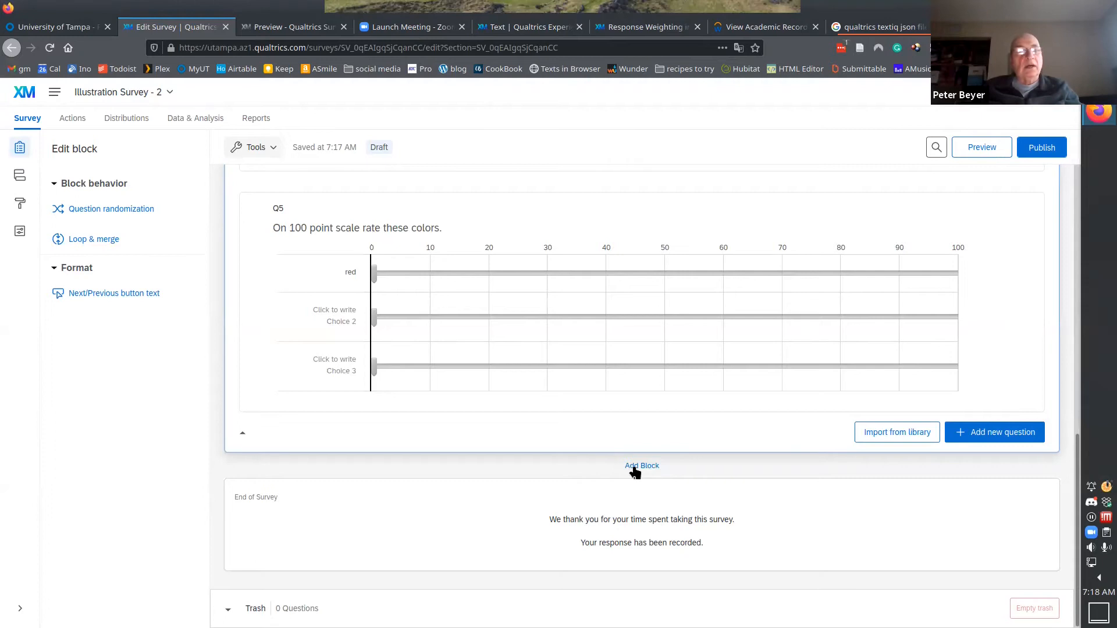
{"action": "left_click", "coordinate": [985, 437]}
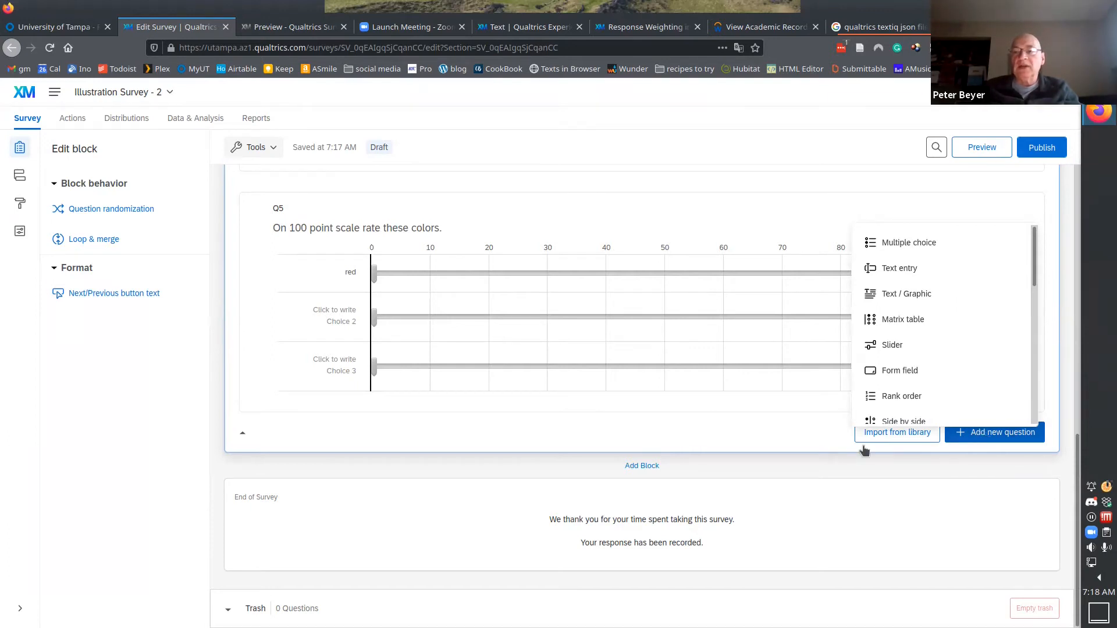
{"action": "left_click", "coordinate": [637, 443]}
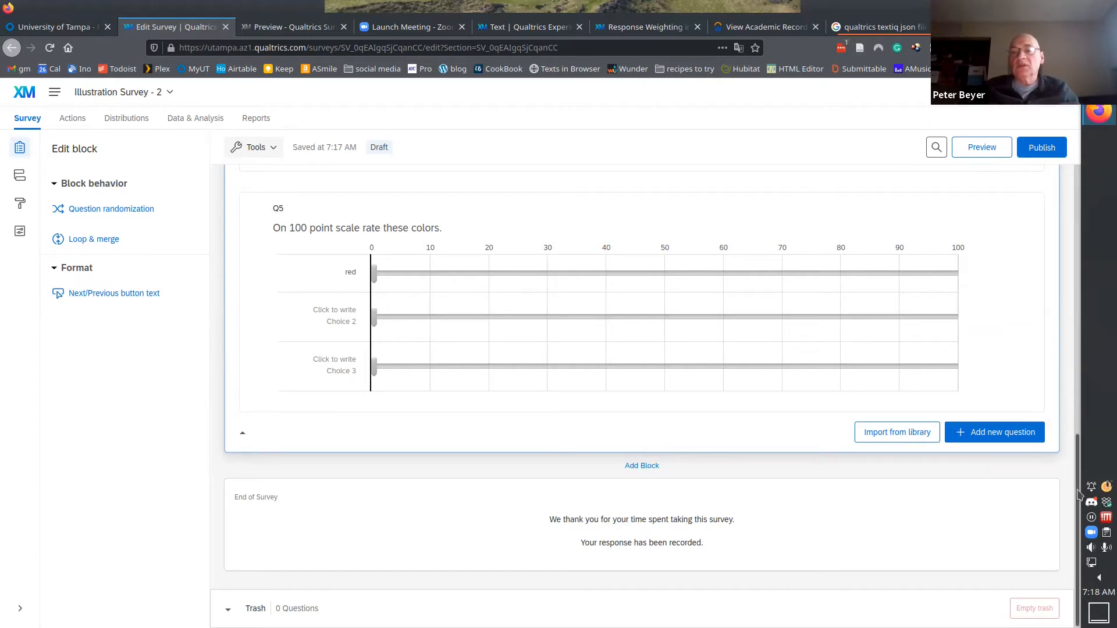
Increase the number of scale points in the color matrix question to 10.
{"action": "left_click_drag", "start_coordinate": [1073, 499], "coordinate": [1074, 378]}
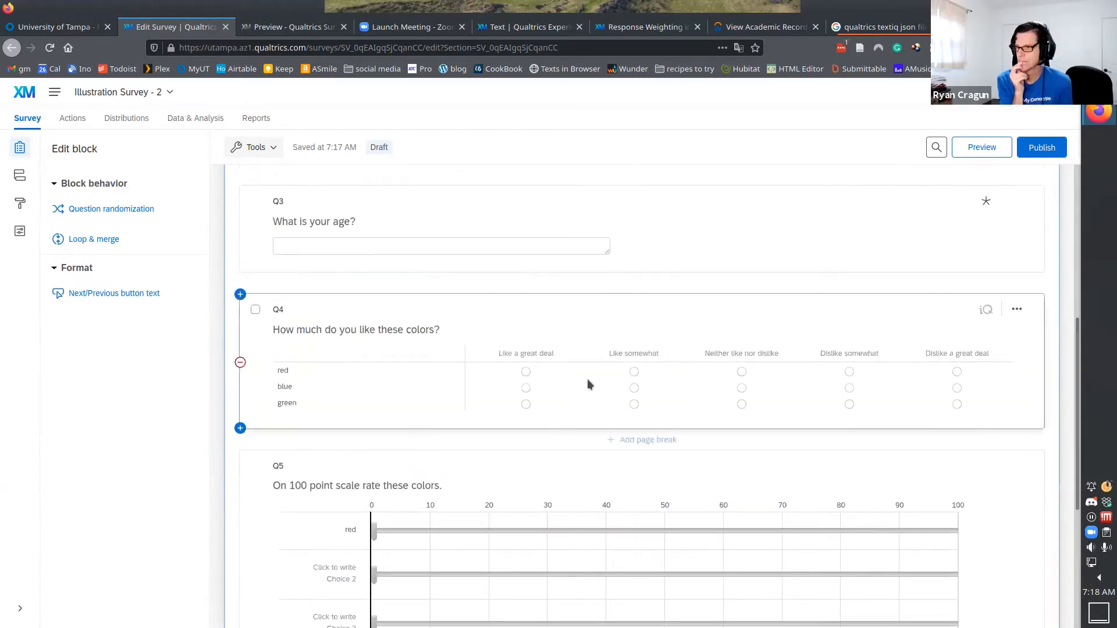
{"action": "left_click", "coordinate": [551, 332]}
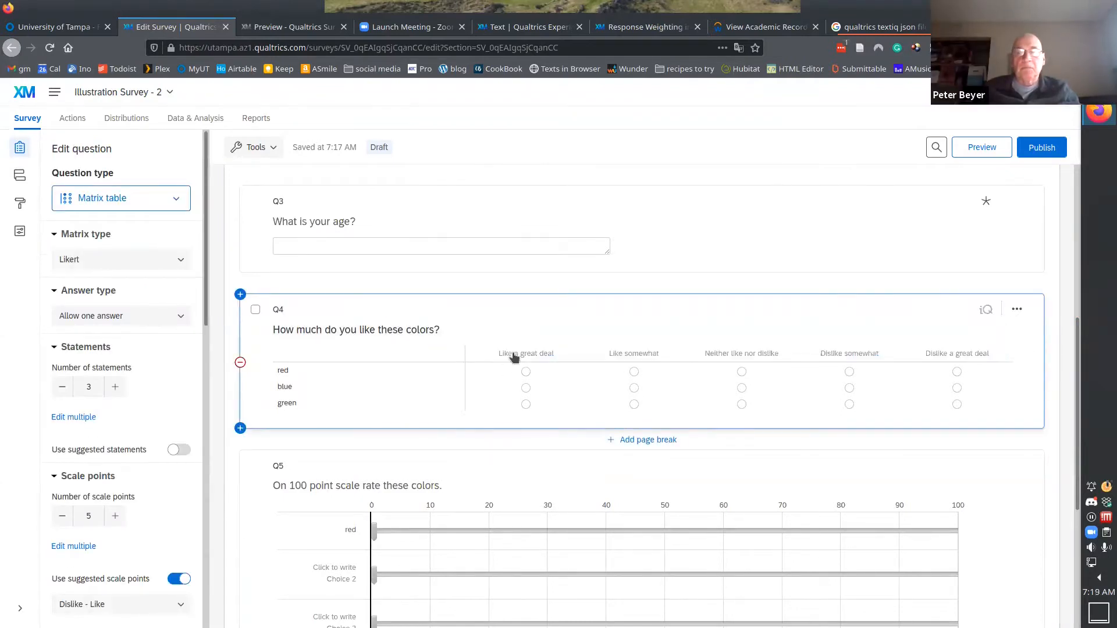
{"action": "left_click", "coordinate": [512, 355]}
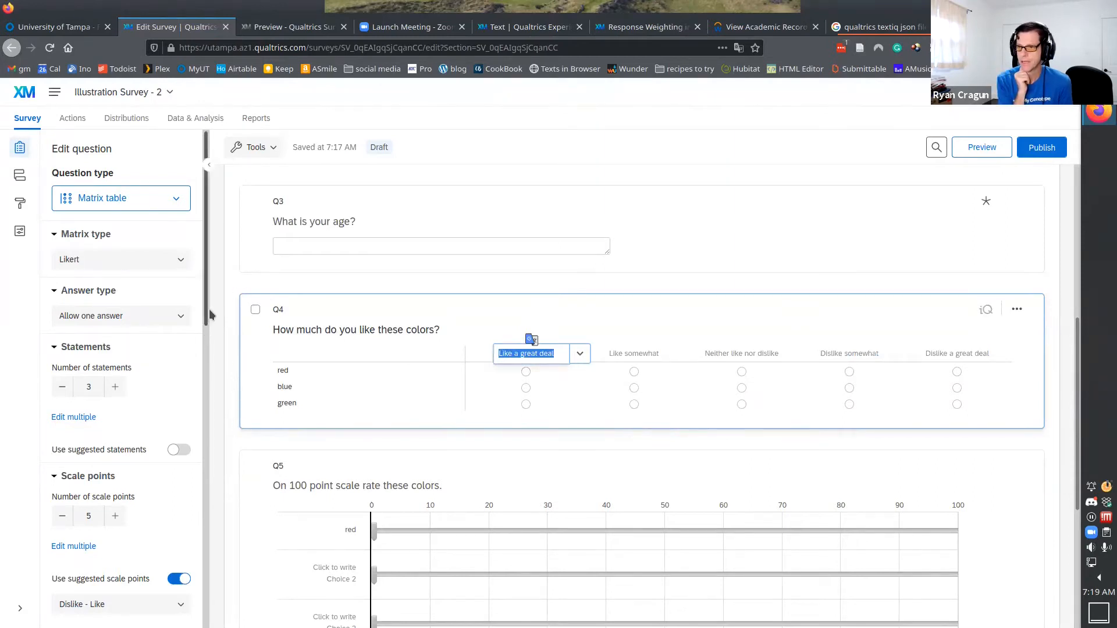
{"action": "left_click_drag", "start_coordinate": [209, 309], "coordinate": [208, 398]}
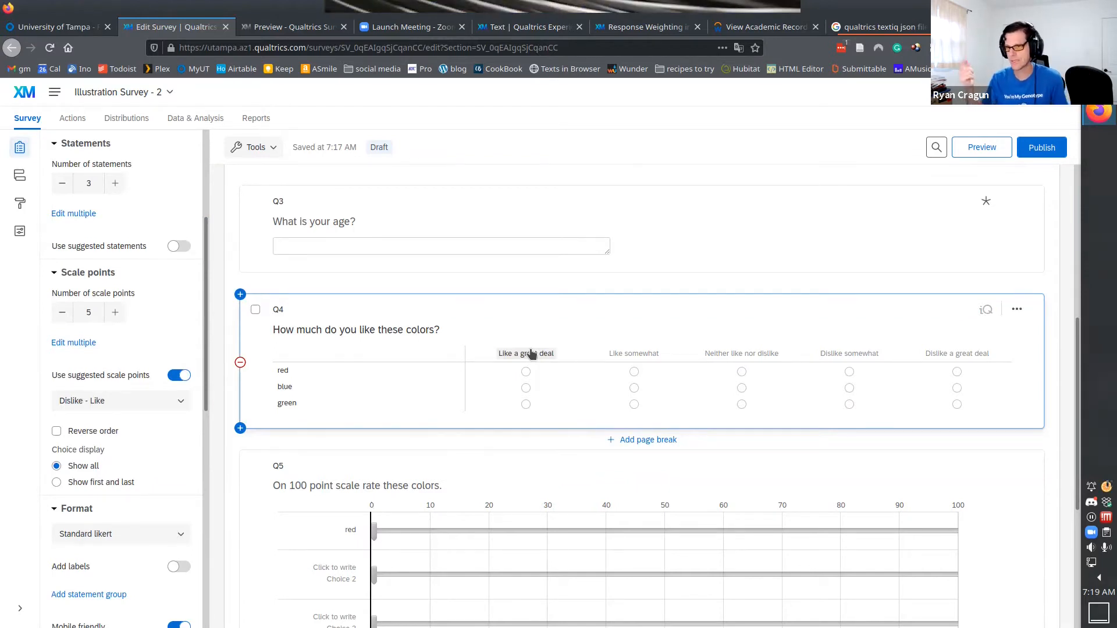
{"action": "left_click", "coordinate": [111, 308]}
{"action": "left_click", "coordinate": [111, 308]}
{"action": "left_click", "coordinate": [110, 308]}
{"action": "left_click", "coordinate": [111, 308]}
{"action": "left_click", "coordinate": [112, 310]}
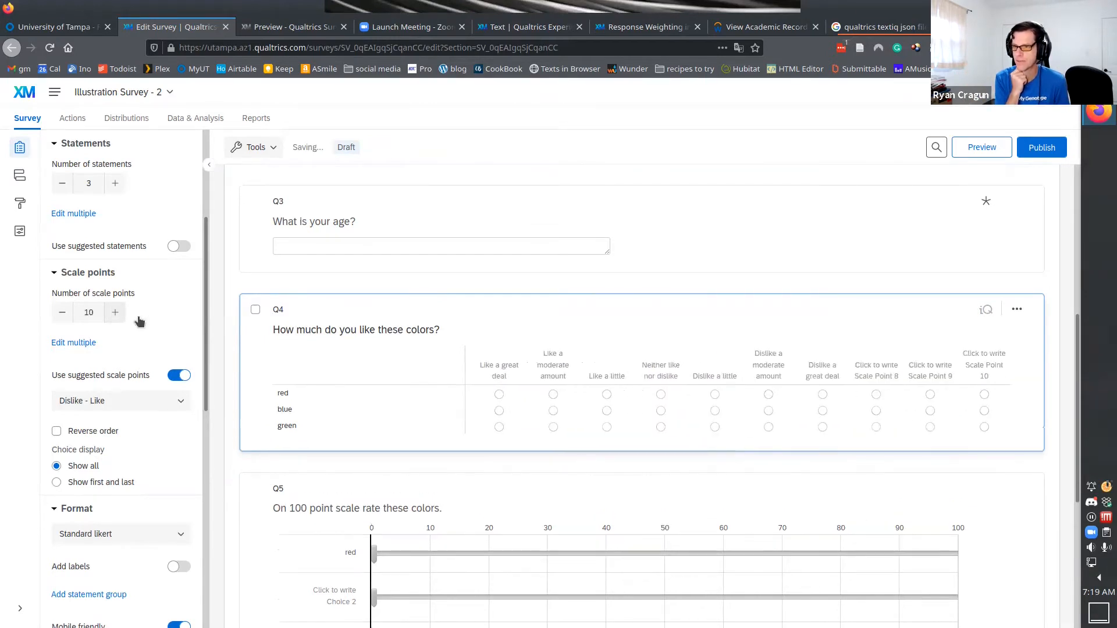
Label the color matrix's first scale point "very spiritual" and its tenth "not at all spiritual".
{"action": "left_click", "coordinate": [500, 370]}
{"action": "type", "text": "very spiritual"}
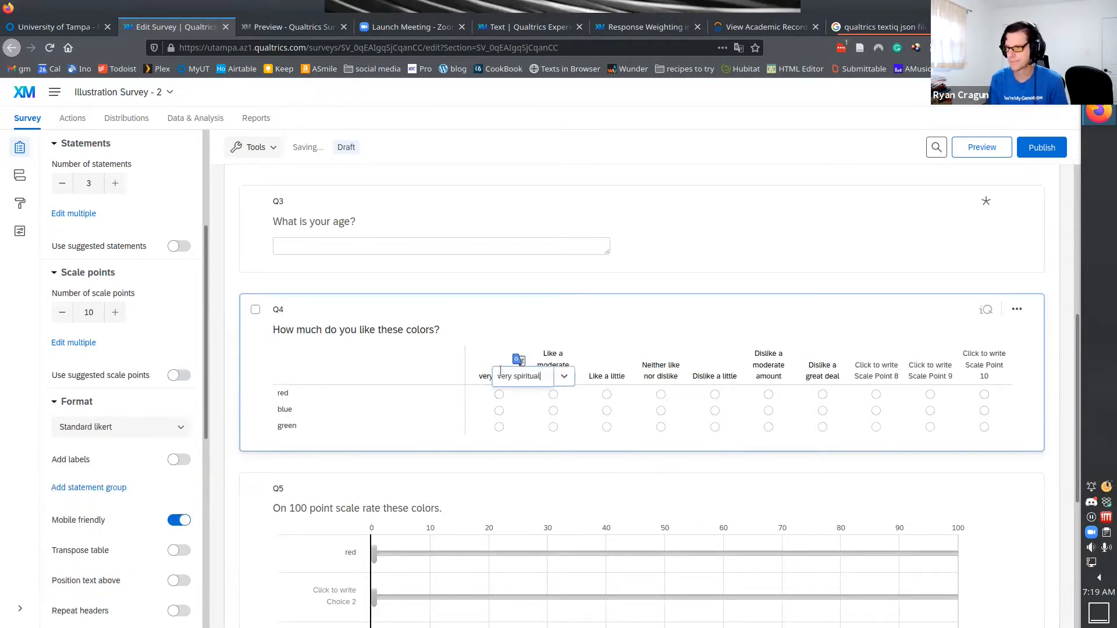
{"action": "left_click", "coordinate": [996, 367]}
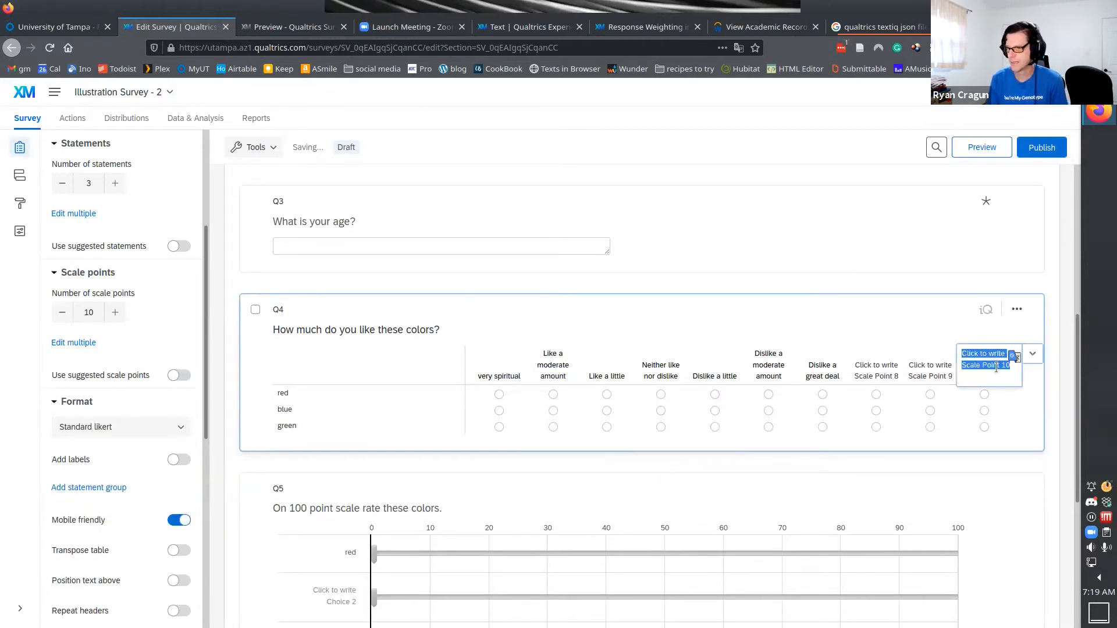
{"action": "type", "text": "not at "}
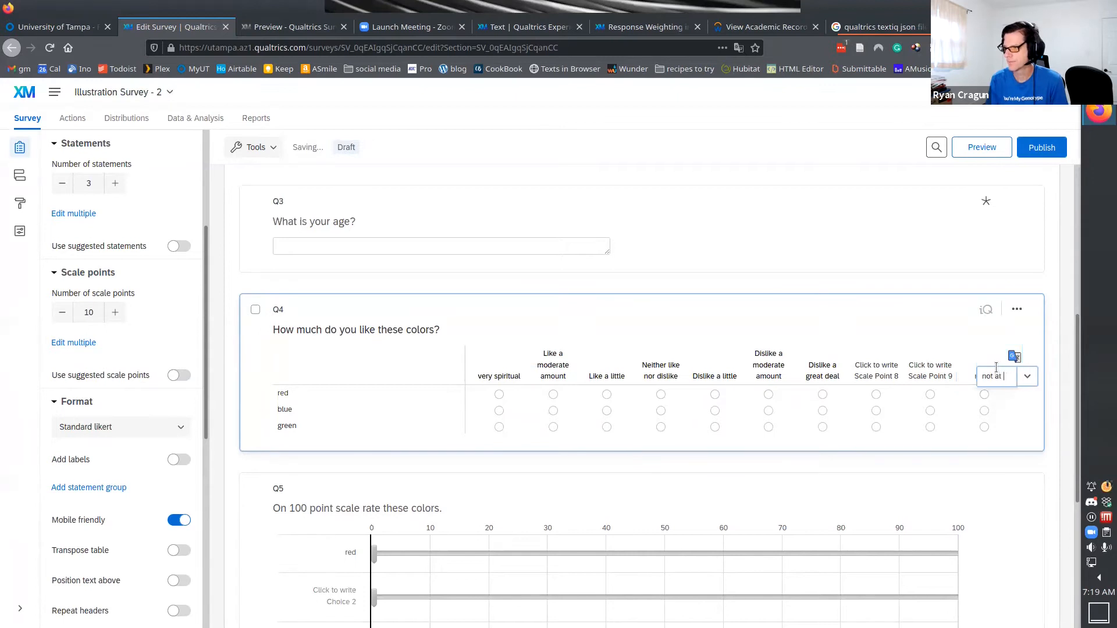
{"action": "type", "text": "all spiritual"}
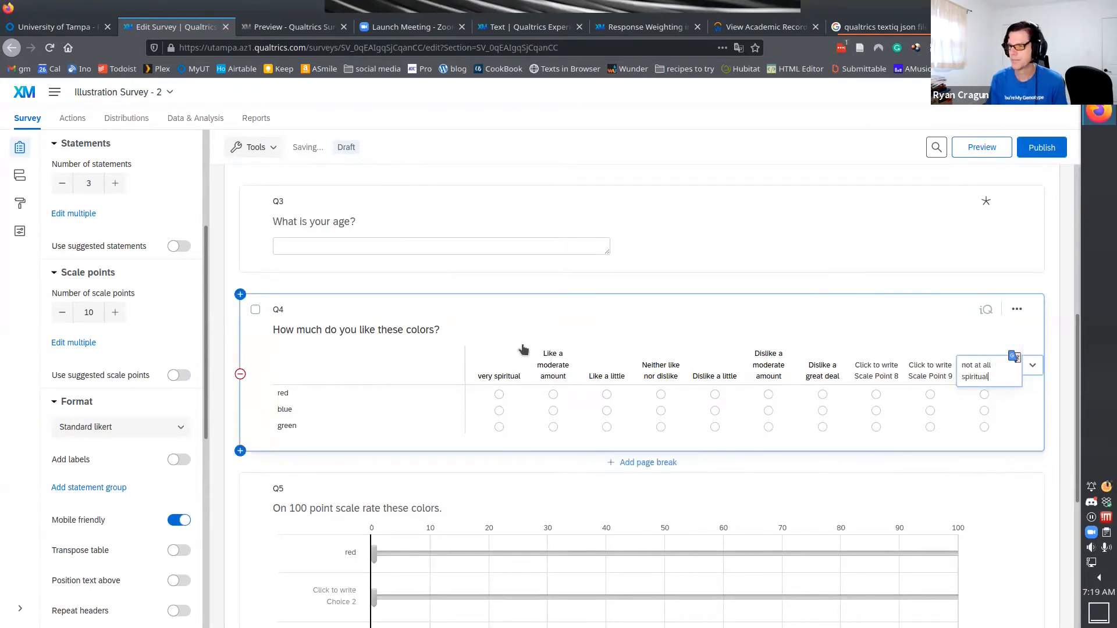
Label the second and third scale points of the color matrix 2 and 3.
{"action": "left_click", "coordinate": [542, 360]}
{"action": "type", "text": "2"}
{"action": "key", "text": "Tab"}
{"action": "type", "text": "3"}
{"action": "left_click", "coordinate": [673, 374]}
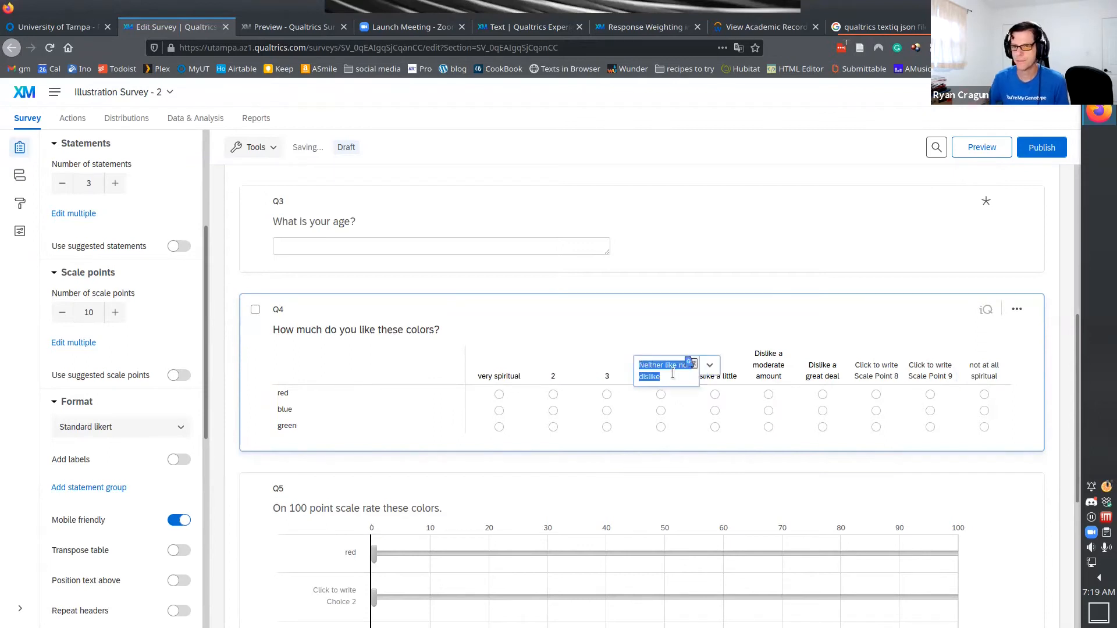
{"action": "left_click", "coordinate": [483, 331]}
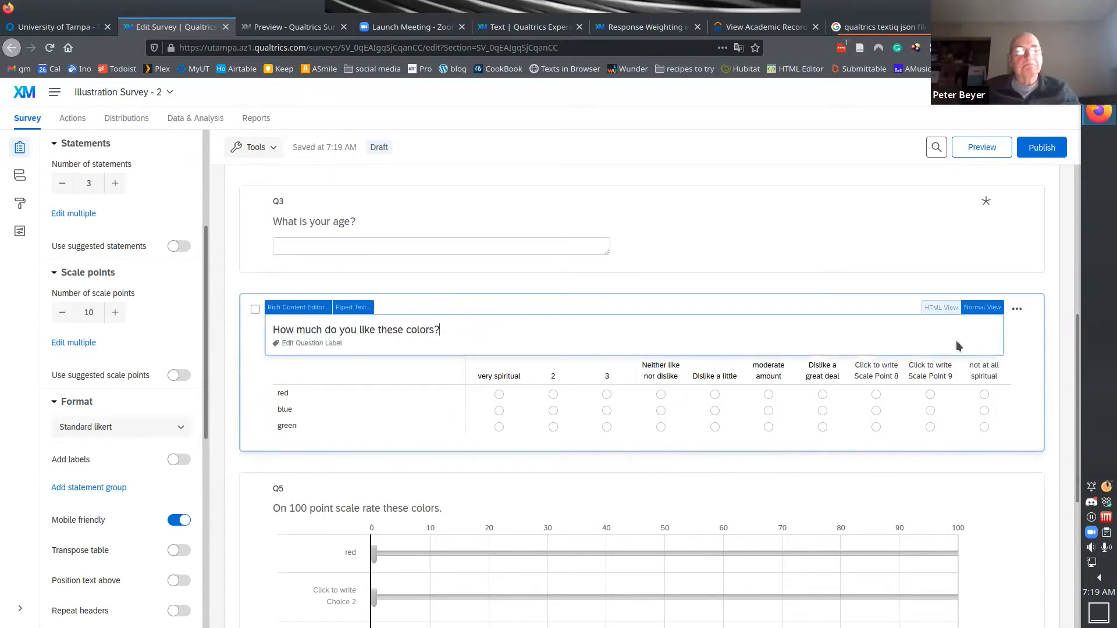
{"action": "left_click", "coordinate": [1017, 379]}
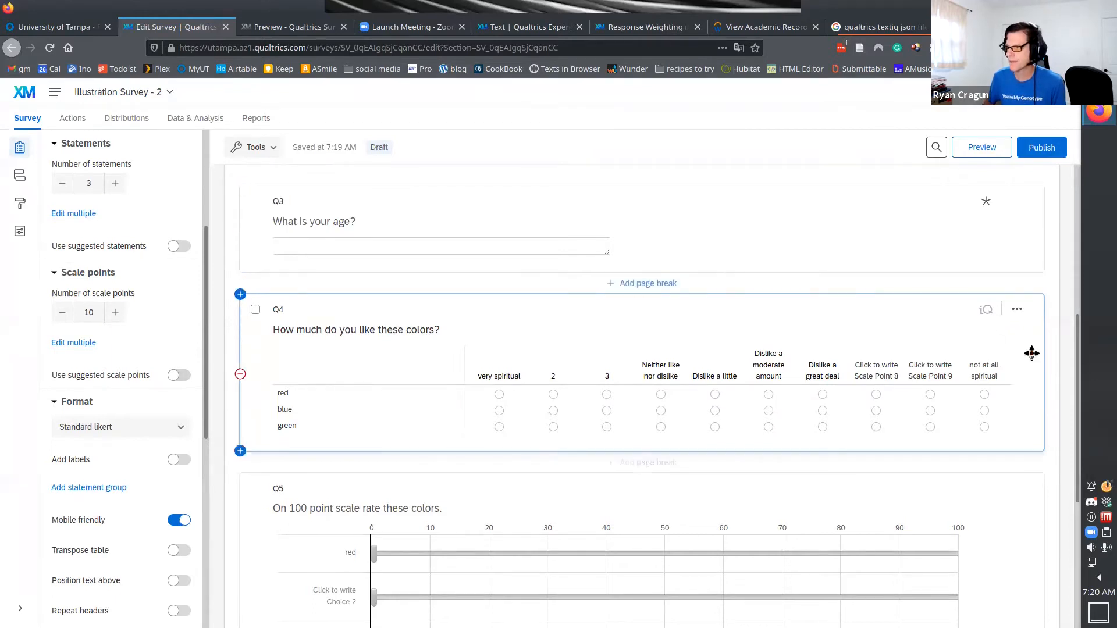
Preview the survey, choose red as the favorite color and review how all the questions appear on desktop and mobile.
{"action": "left_click_drag", "start_coordinate": [1076, 342], "coordinate": [1075, 185]}
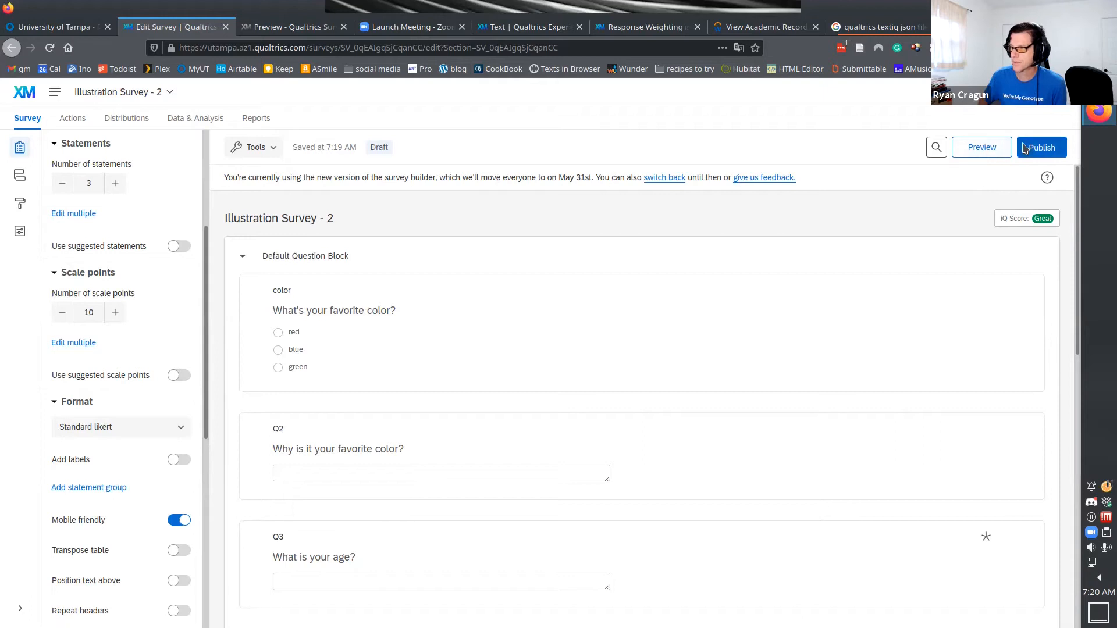
{"action": "left_click", "coordinate": [981, 149]}
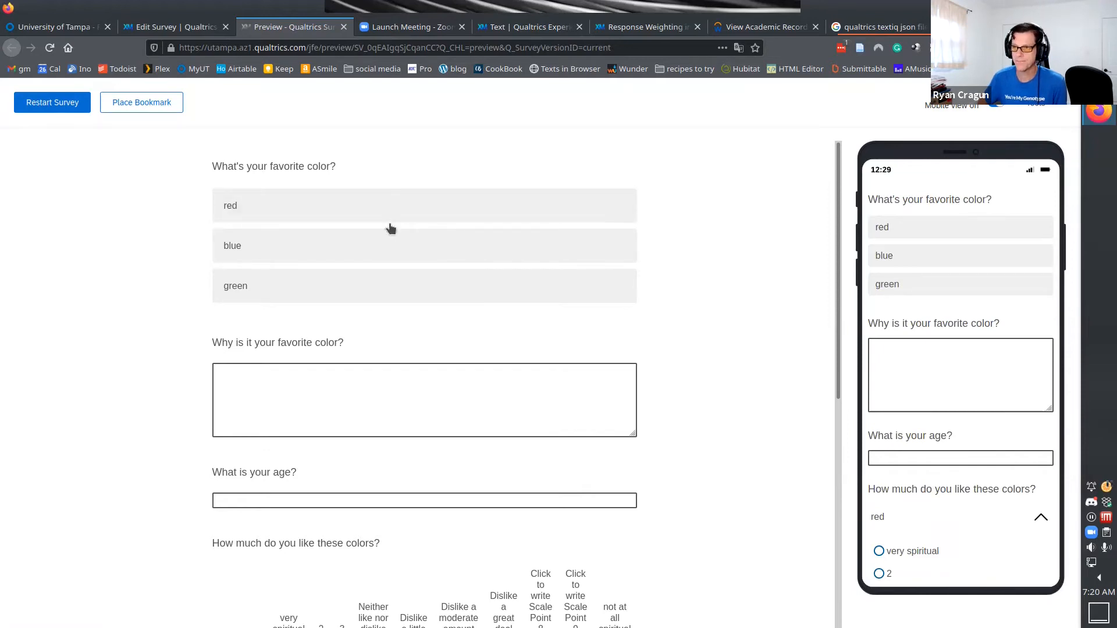
{"action": "left_click", "coordinate": [320, 207]}
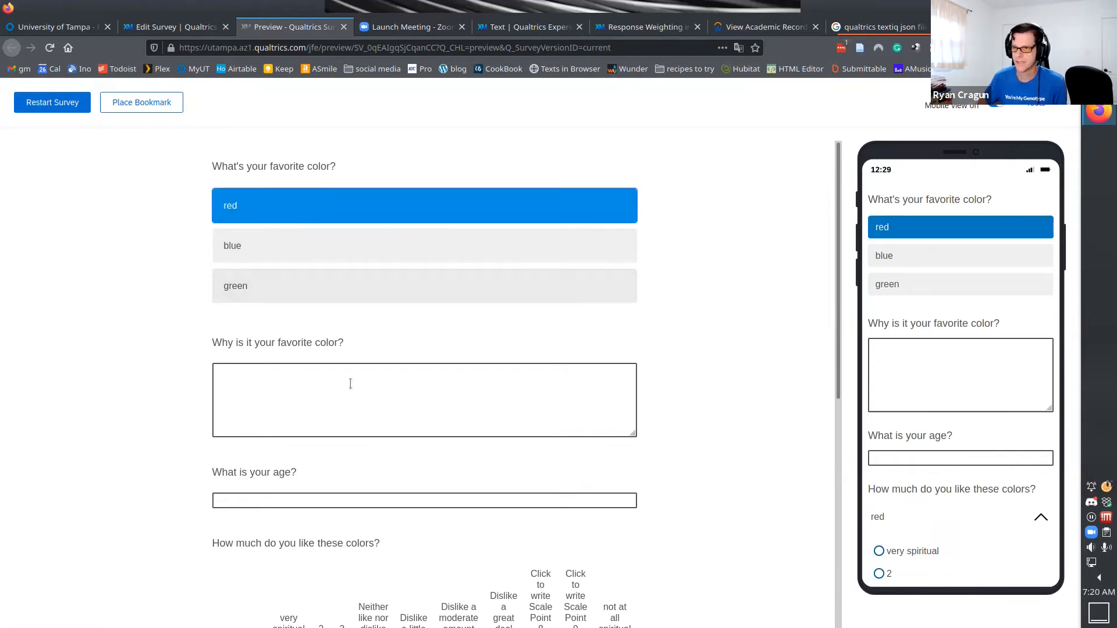
{"action": "left_click", "coordinate": [330, 385]}
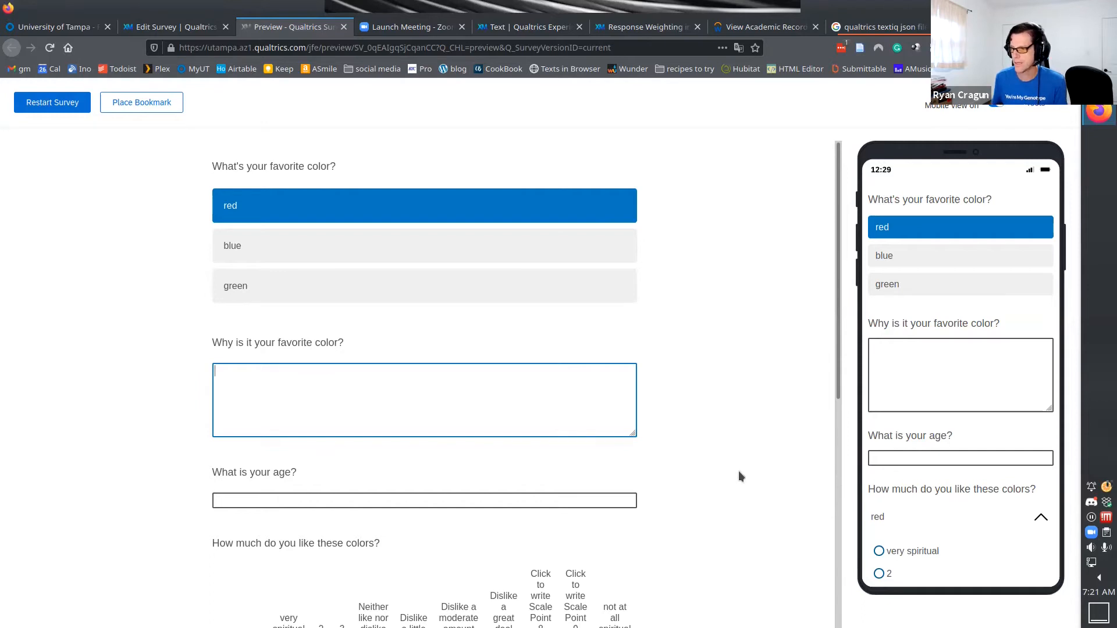
{"action": "scroll", "coordinate": [735, 469], "scroll_direction": "down", "scroll_amount": 5}
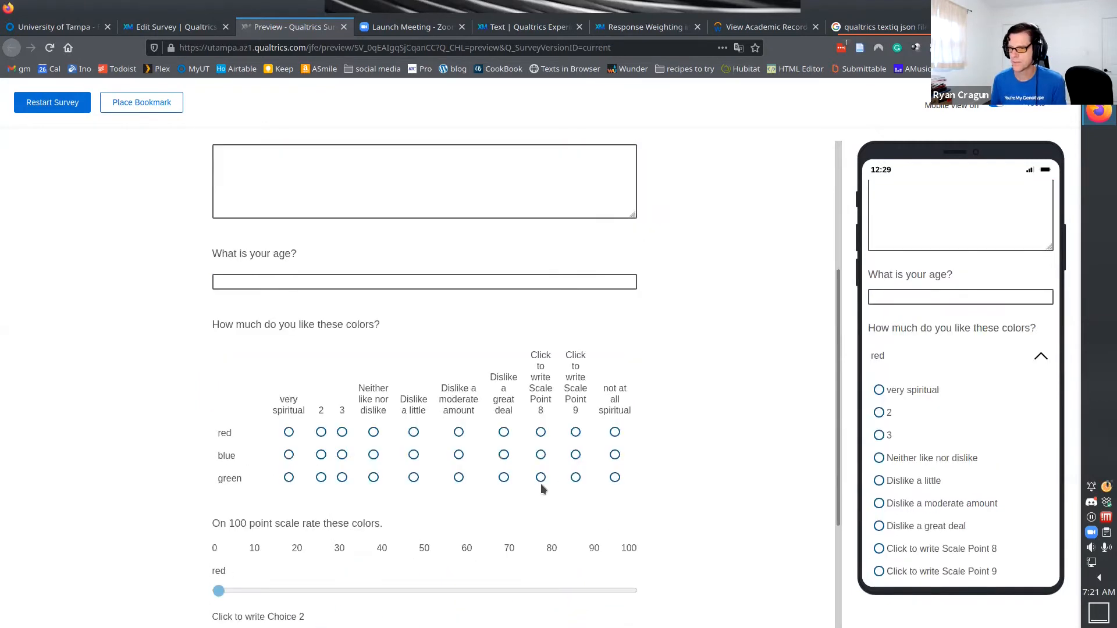
{"action": "scroll", "coordinate": [415, 564], "scroll_direction": "down", "scroll_amount": 1}
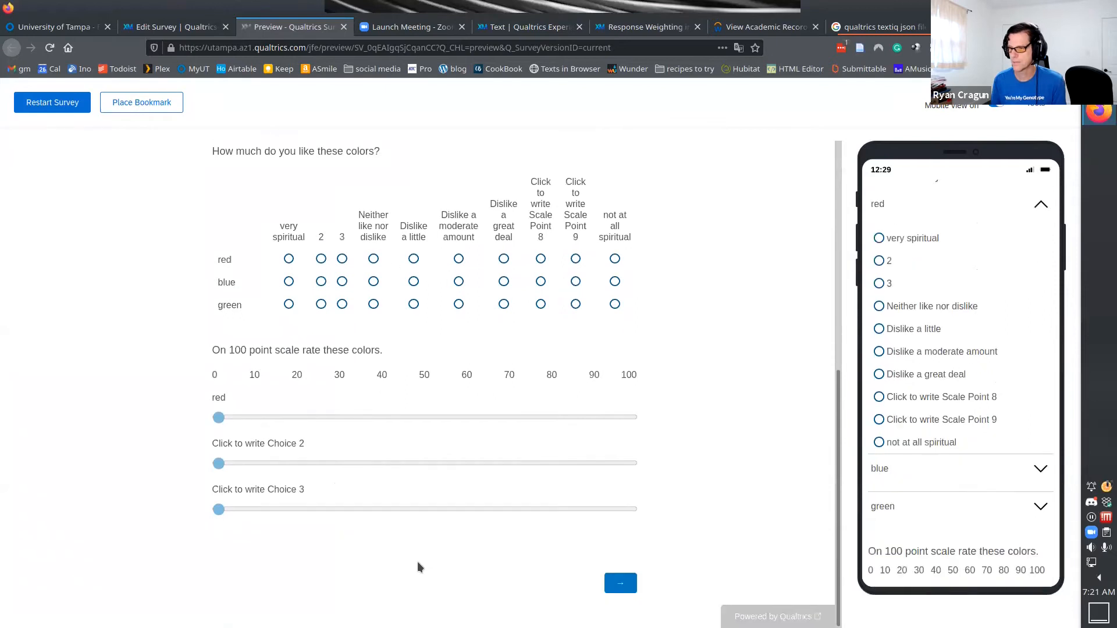
{"action": "scroll", "coordinate": [358, 401], "scroll_direction": "up", "scroll_amount": 4}
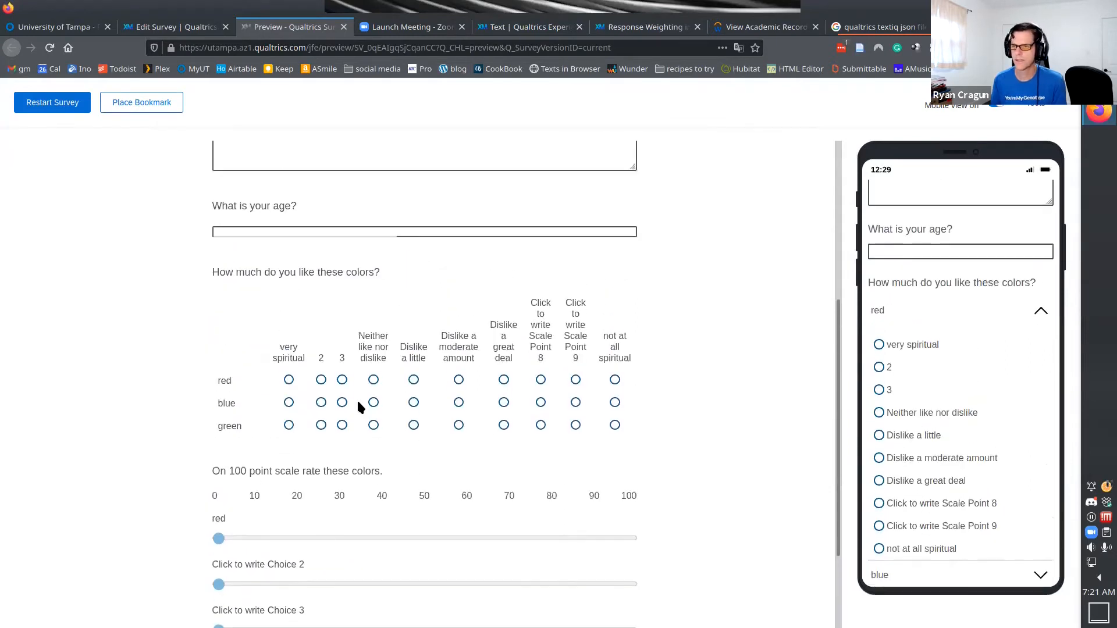
{"action": "scroll", "coordinate": [358, 399], "scroll_direction": "up", "scroll_amount": 2}
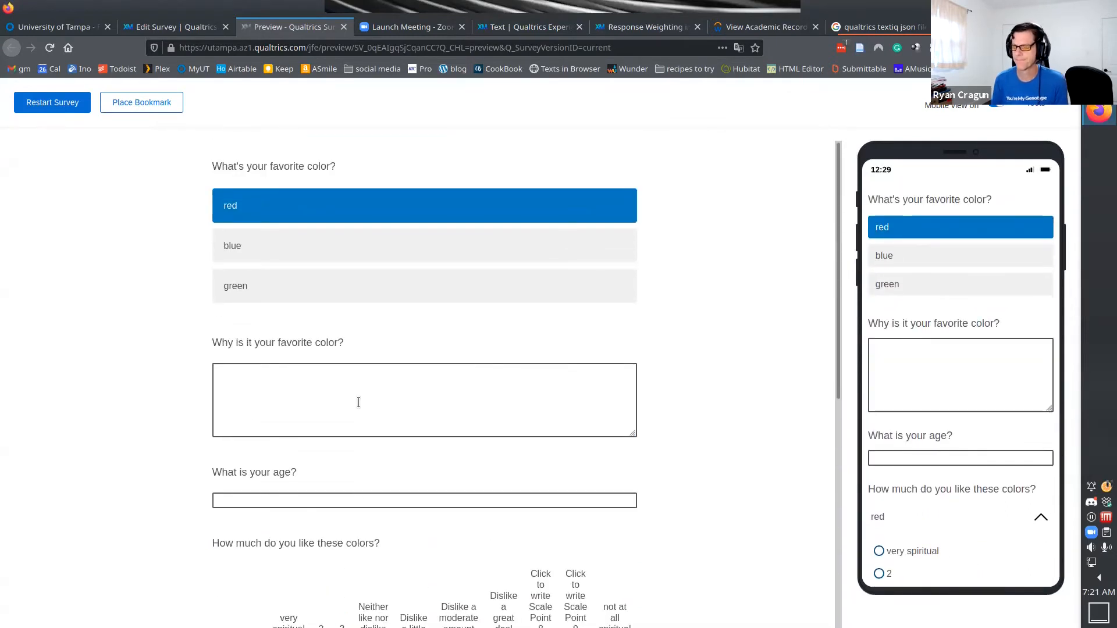
{"action": "key", "text": "XF86AudioLowerVolume"}
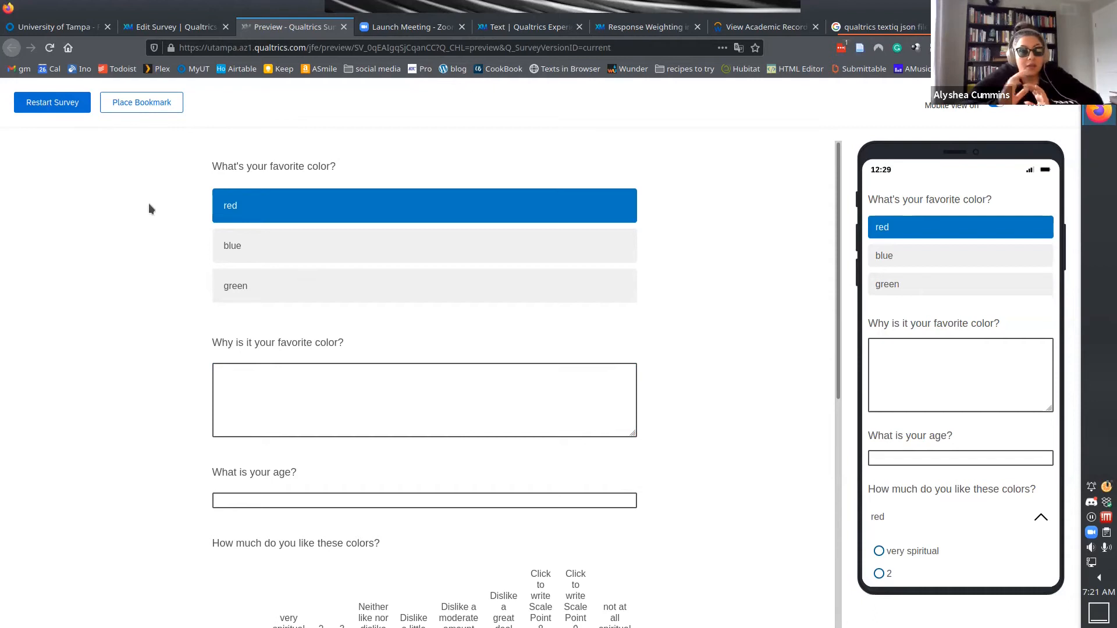
Return to the survey builder, publish the survey and dismiss the activation notice.
{"action": "left_click", "coordinate": [196, 37]}
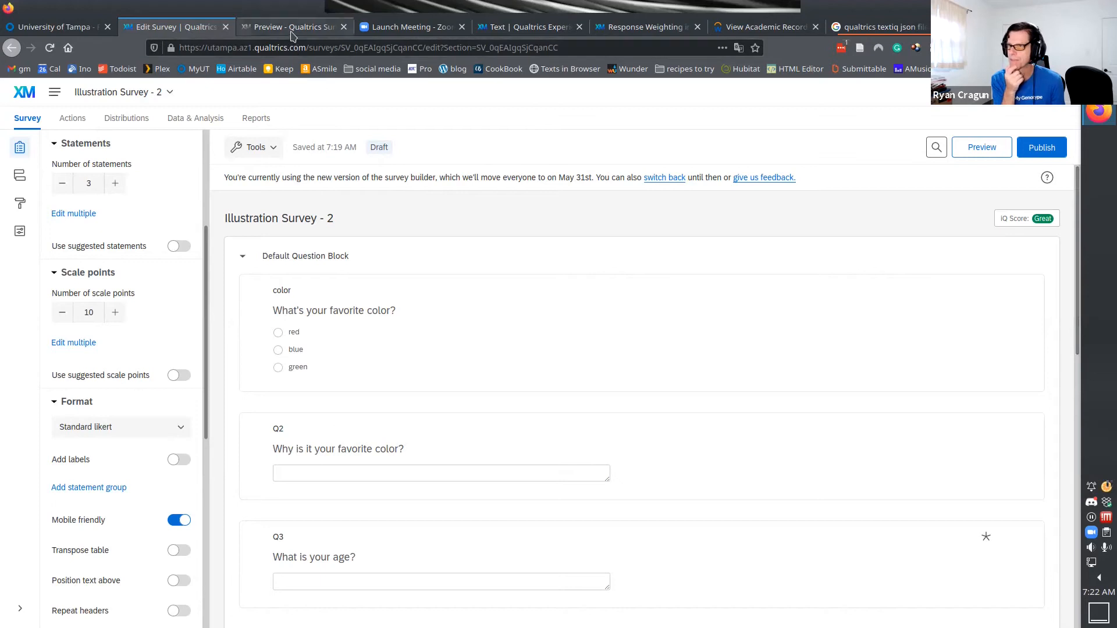
{"action": "left_click", "coordinate": [1039, 147]}
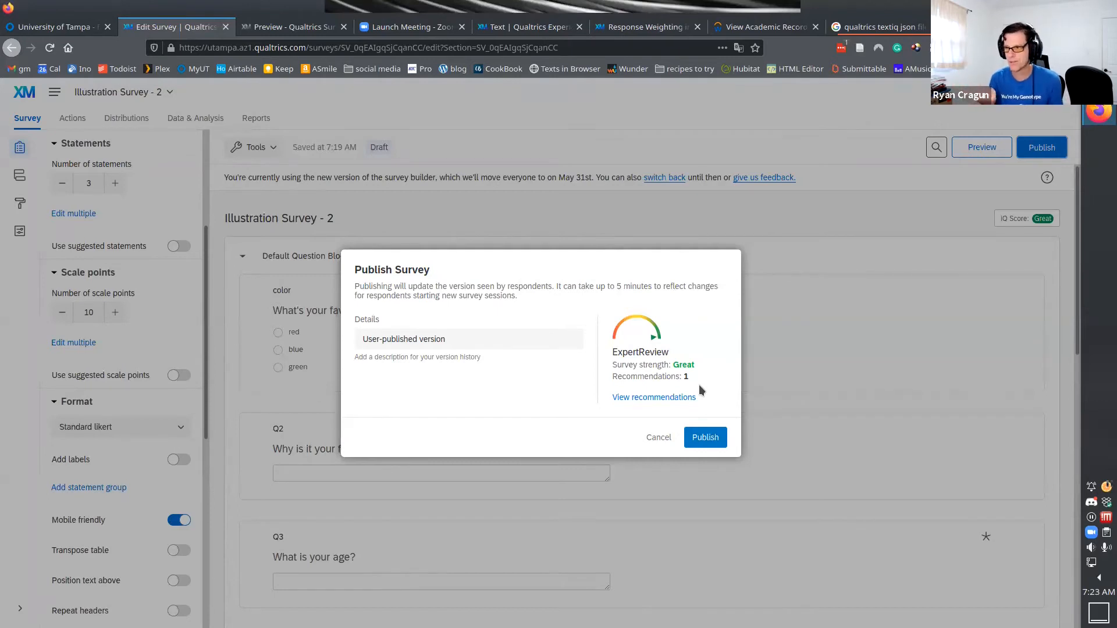
{"action": "left_click", "coordinate": [704, 440]}
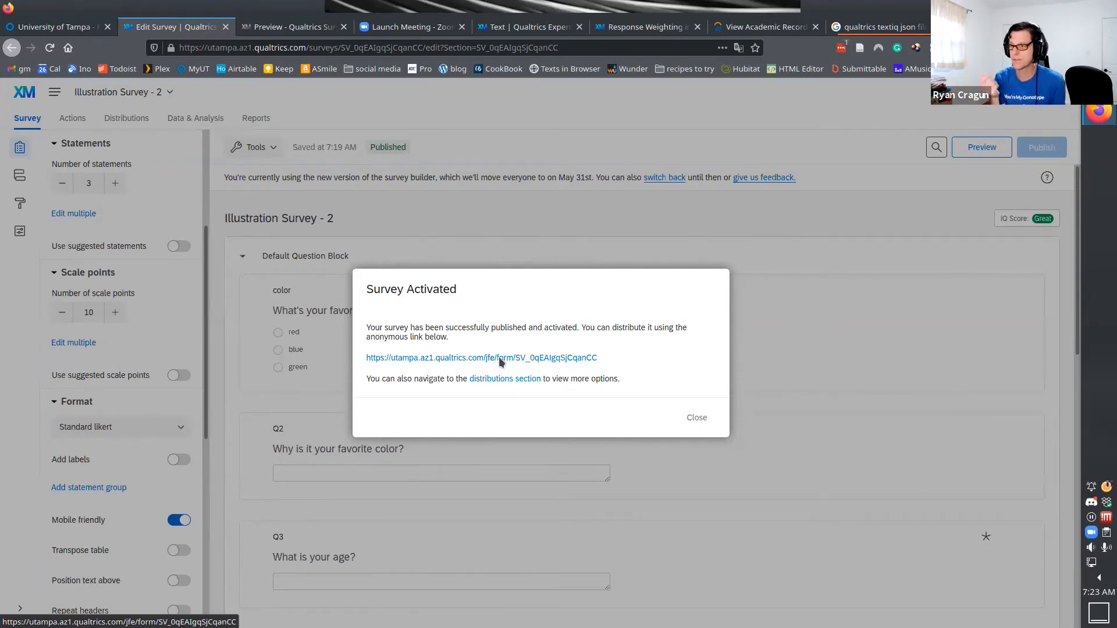
{"action": "left_click", "coordinate": [697, 417]}
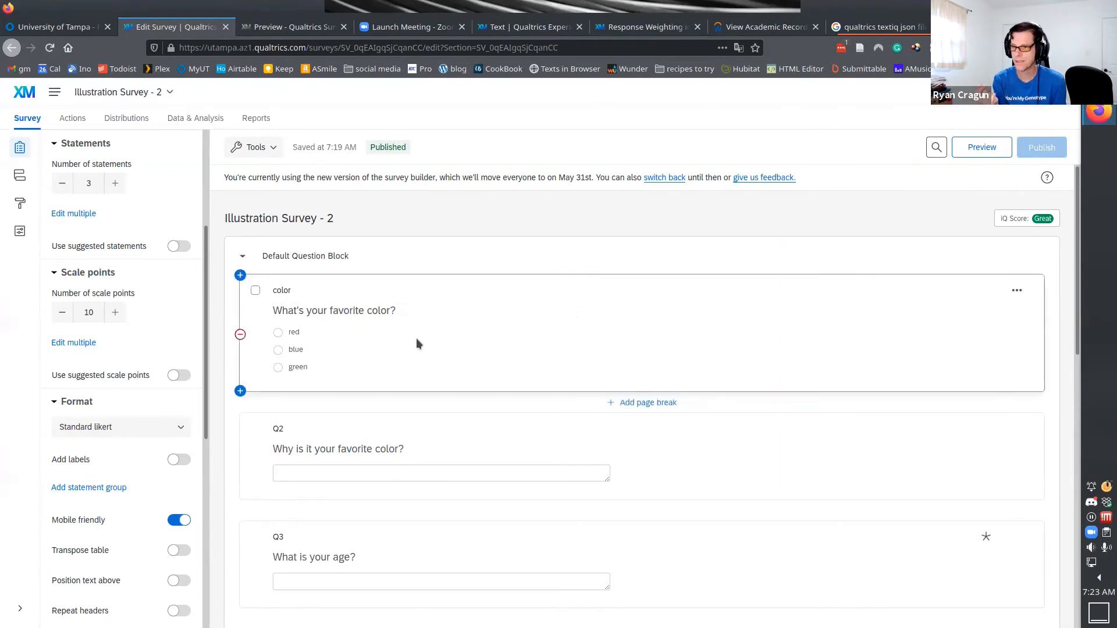
Add a fourth choice, "brown", to the favorite color question.
{"action": "left_click", "coordinate": [361, 372]}
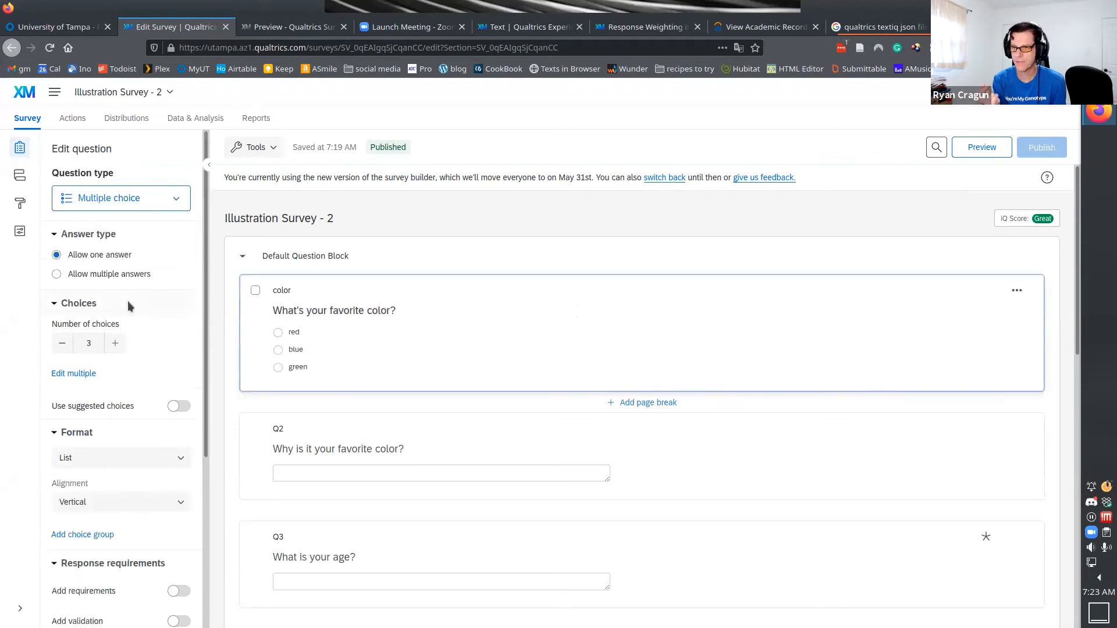
{"action": "left_click", "coordinate": [116, 342]}
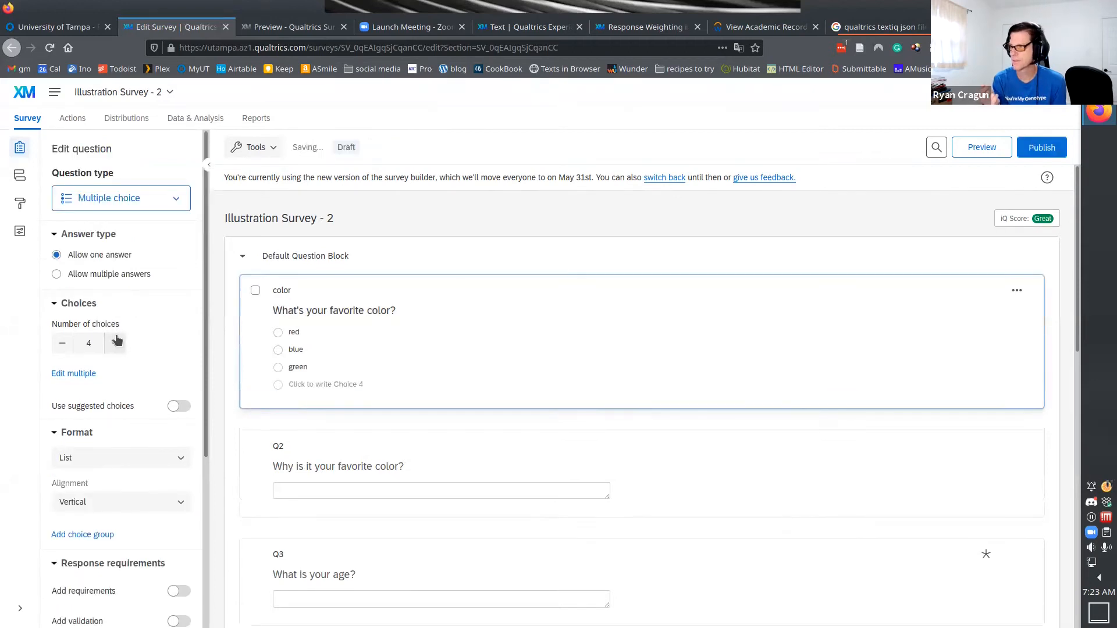
{"action": "left_click", "coordinate": [307, 386]}
{"action": "type", "text": "brown"}
{"action": "left_click", "coordinate": [451, 379]}
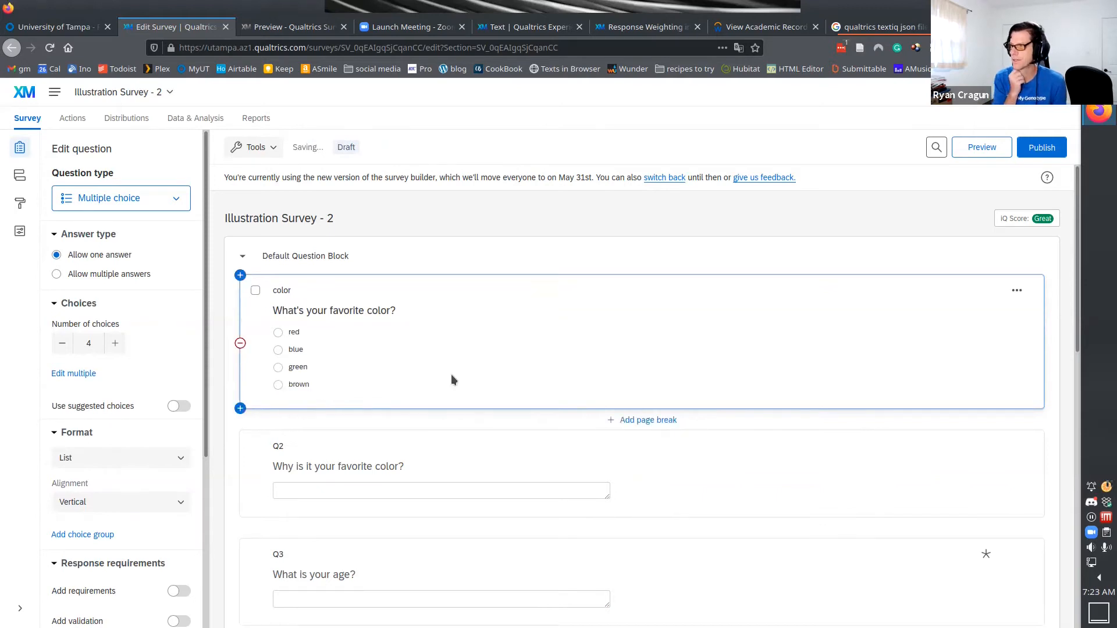
Show the default question block's settings and view the survey flow.
{"action": "left_click", "coordinate": [840, 262]}
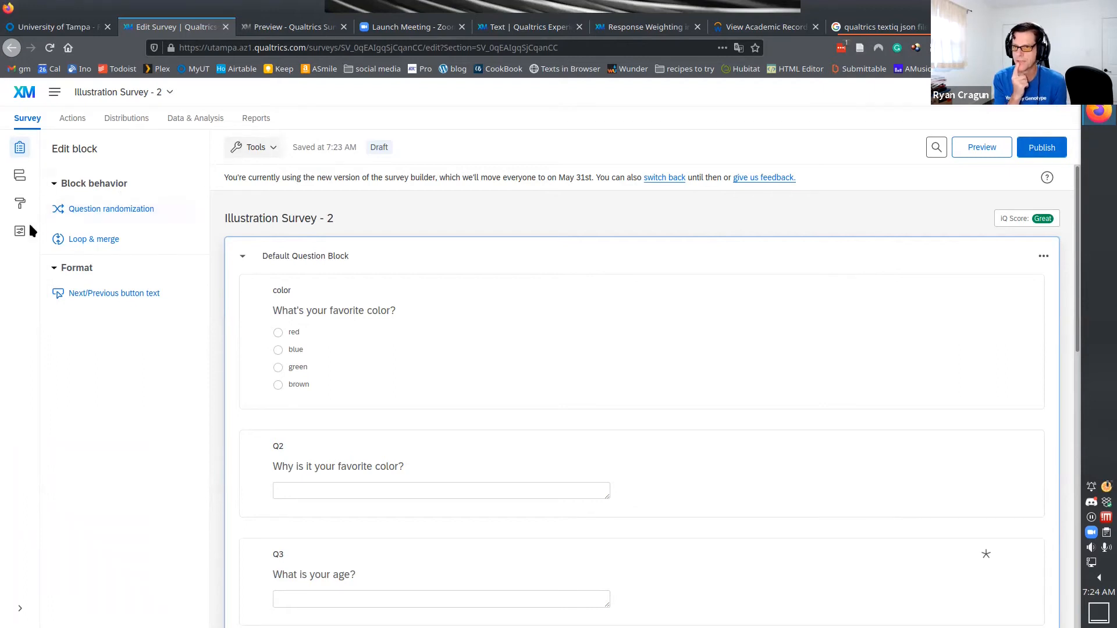
{"action": "left_click", "coordinate": [19, 177]}
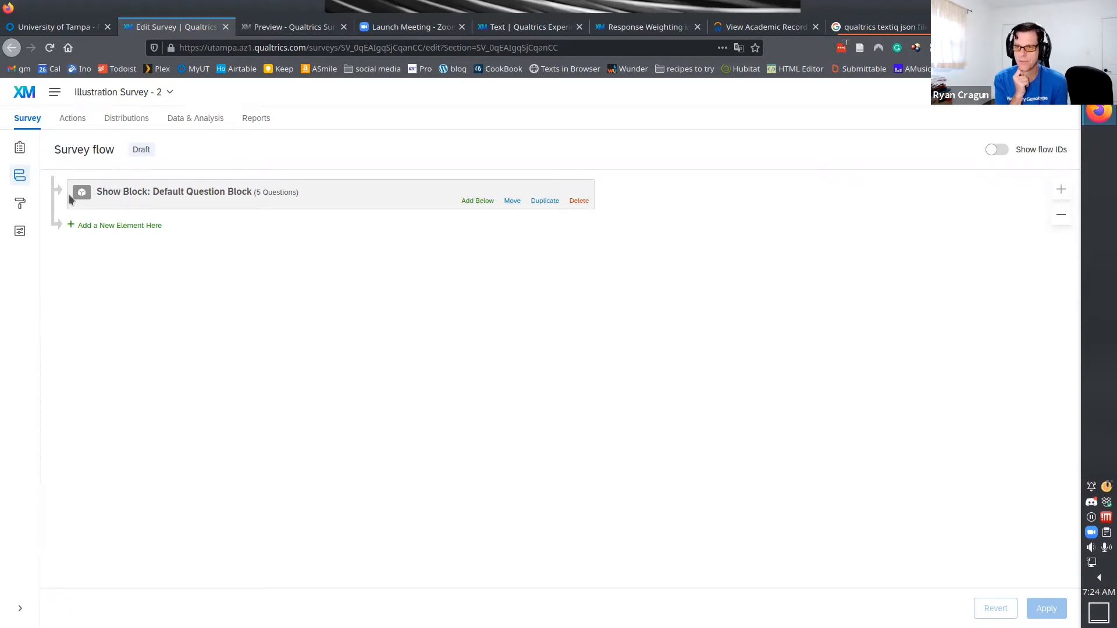
Try the Glacier Mountains and Mountain Valleys themes in the survey's look and feel, and choose the Desktop theme.
{"action": "left_click", "coordinate": [21, 205]}
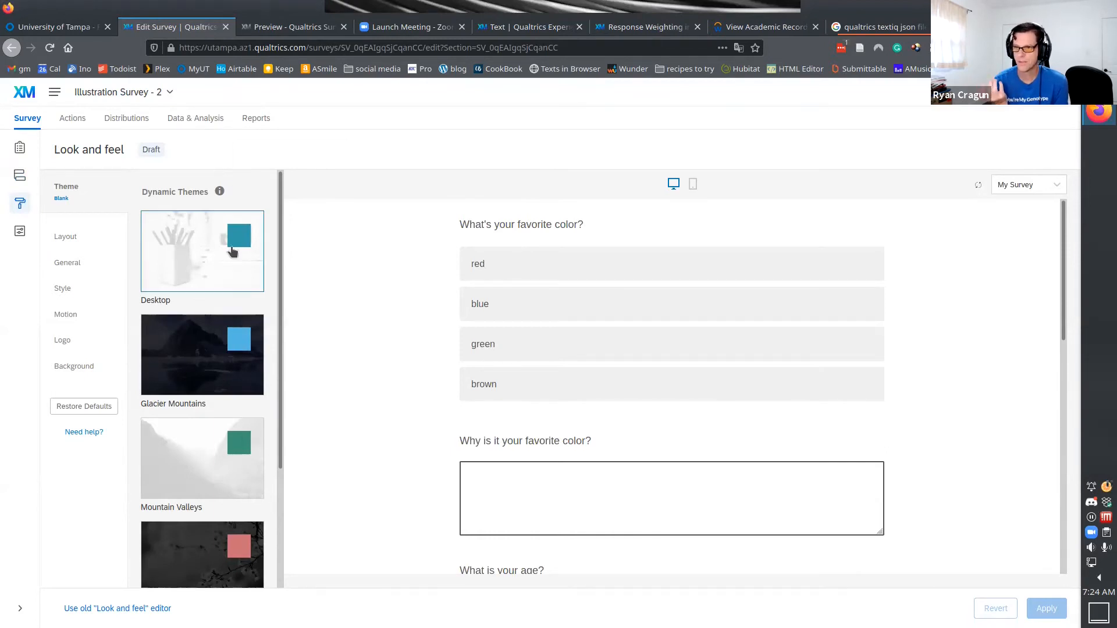
{"action": "left_click", "coordinate": [201, 355]}
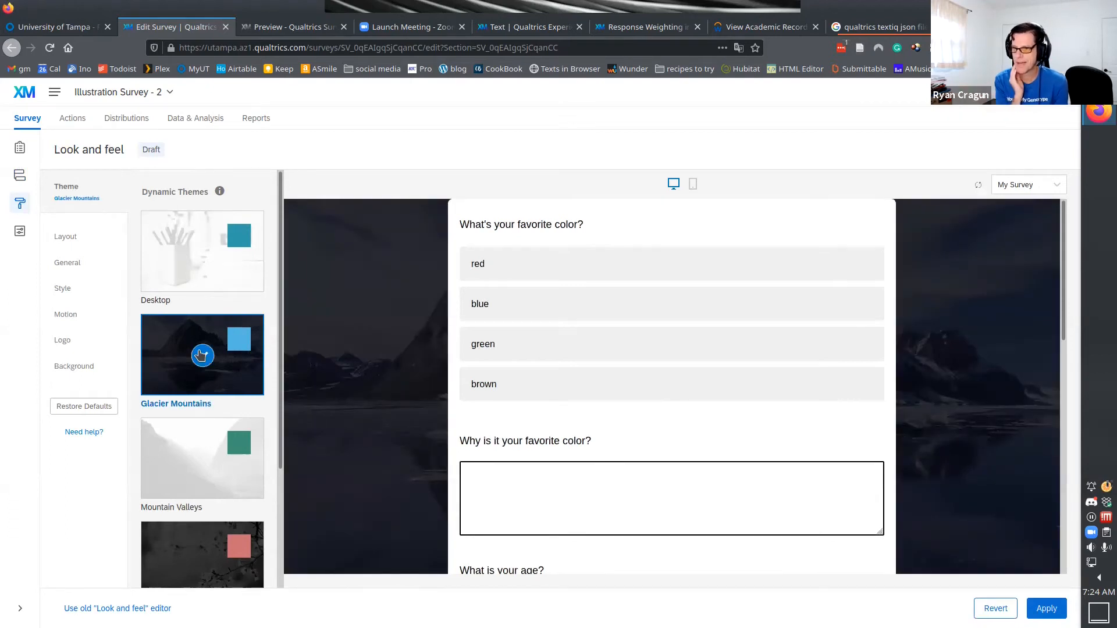
{"action": "left_click", "coordinate": [203, 464]}
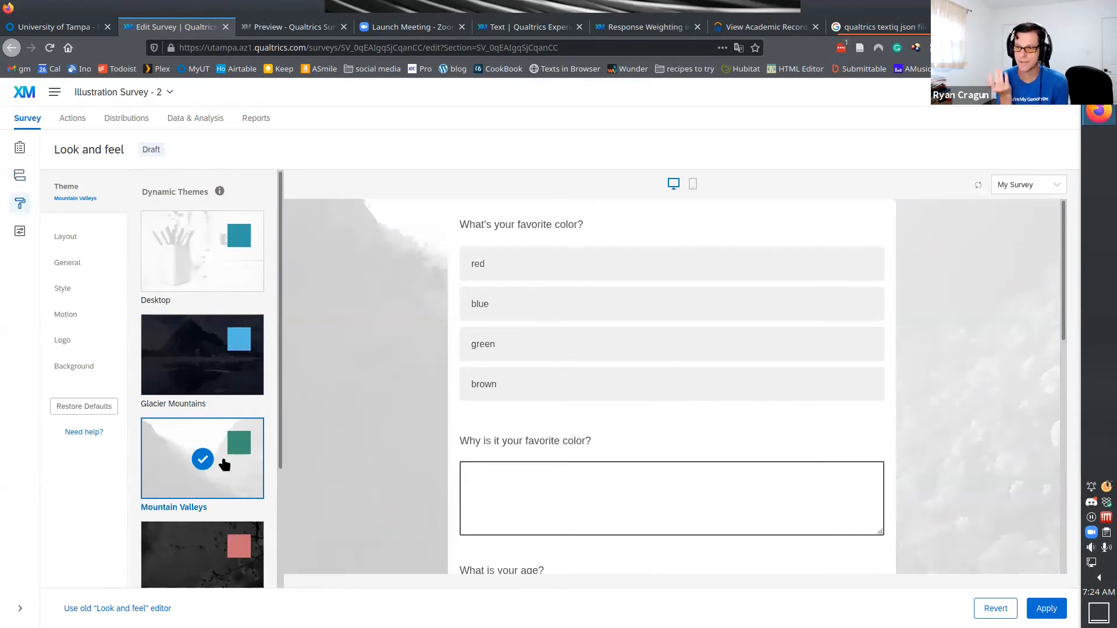
{"action": "scroll", "coordinate": [278, 514], "scroll_direction": "down", "scroll_amount": 1}
{"action": "scroll", "coordinate": [279, 514], "scroll_direction": "down", "scroll_amount": 3}
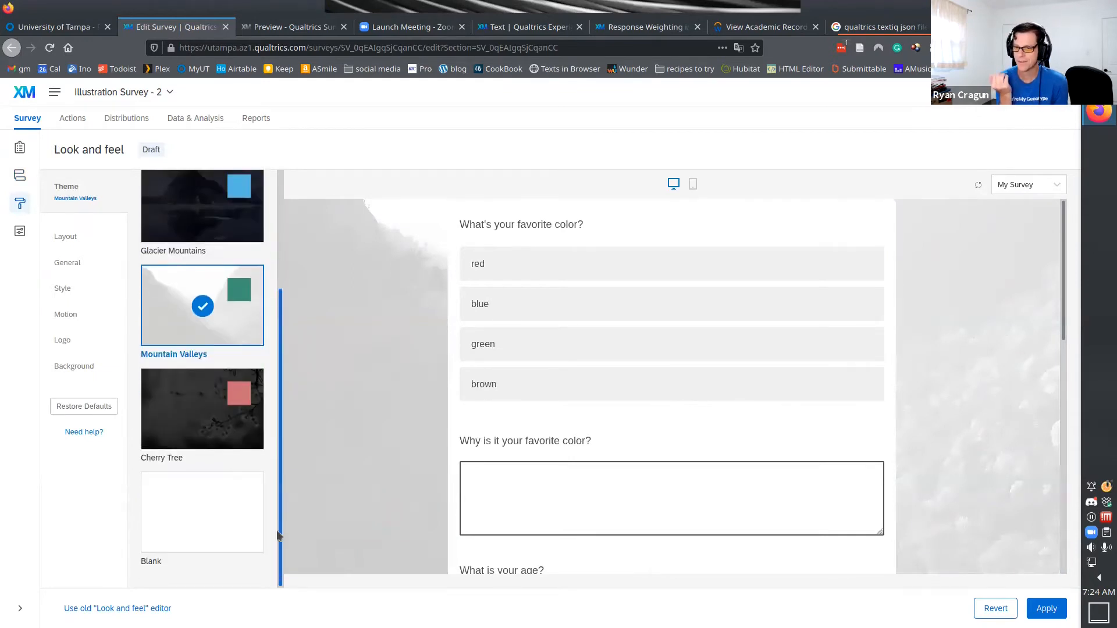
{"action": "left_click_drag", "start_coordinate": [278, 535], "coordinate": [280, 368]}
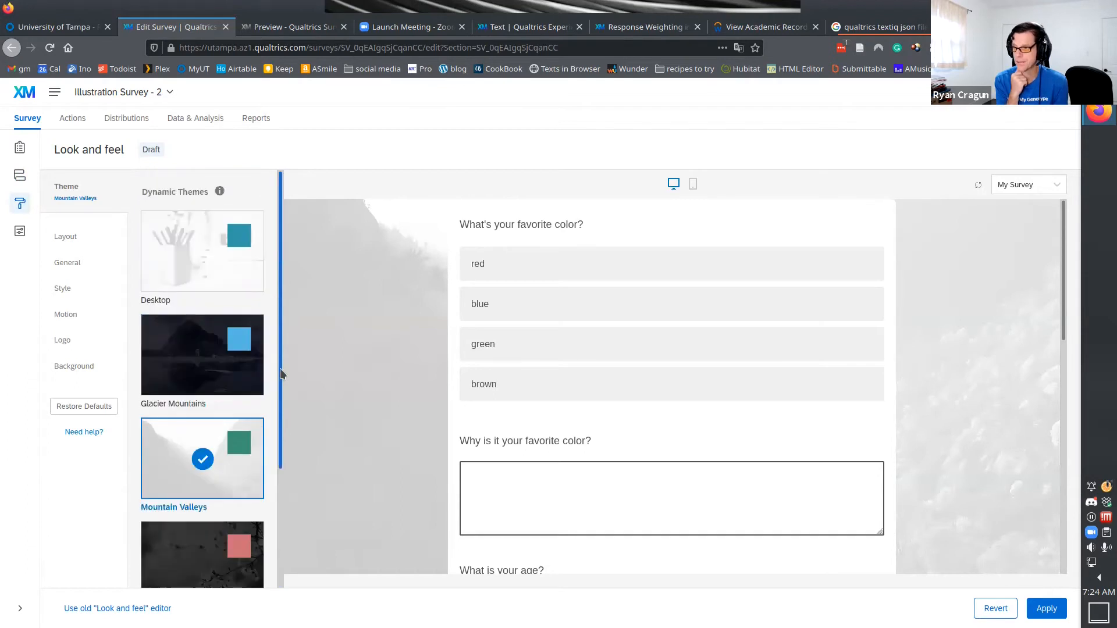
{"action": "left_click", "coordinate": [201, 253]}
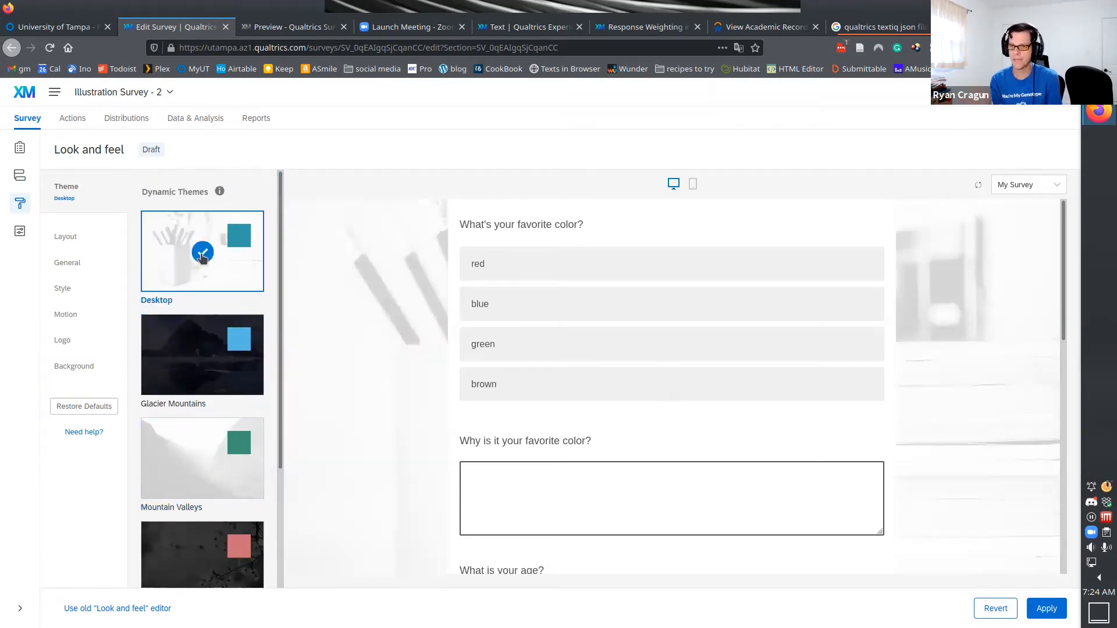
Try the Modern layout for the survey and switch back to the Classic layout.
{"action": "left_click", "coordinate": [56, 239]}
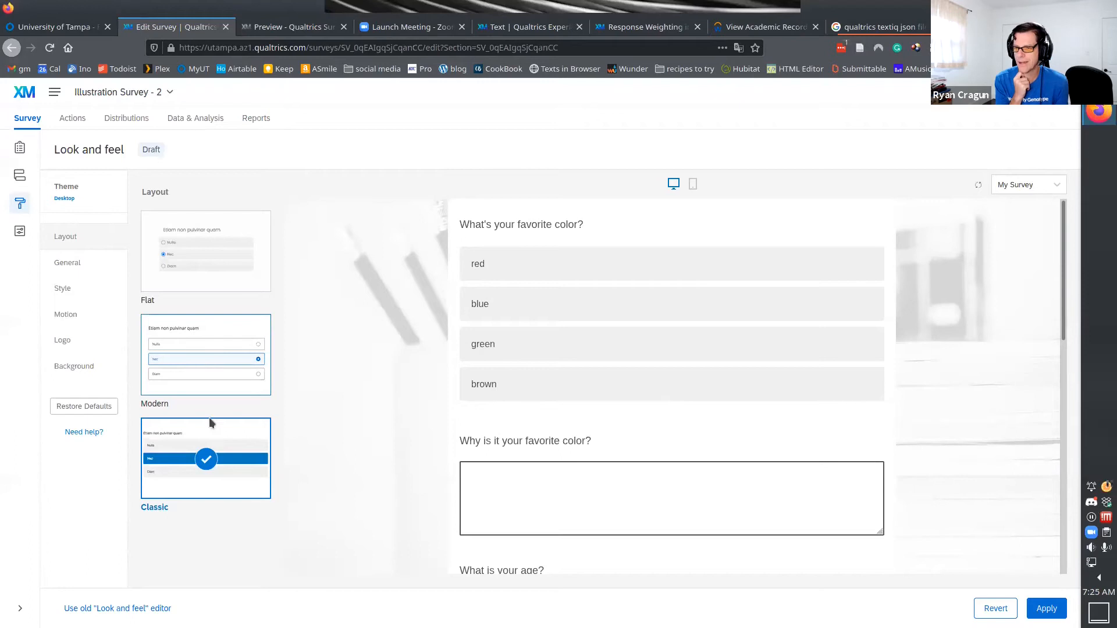
{"action": "left_click", "coordinate": [204, 357]}
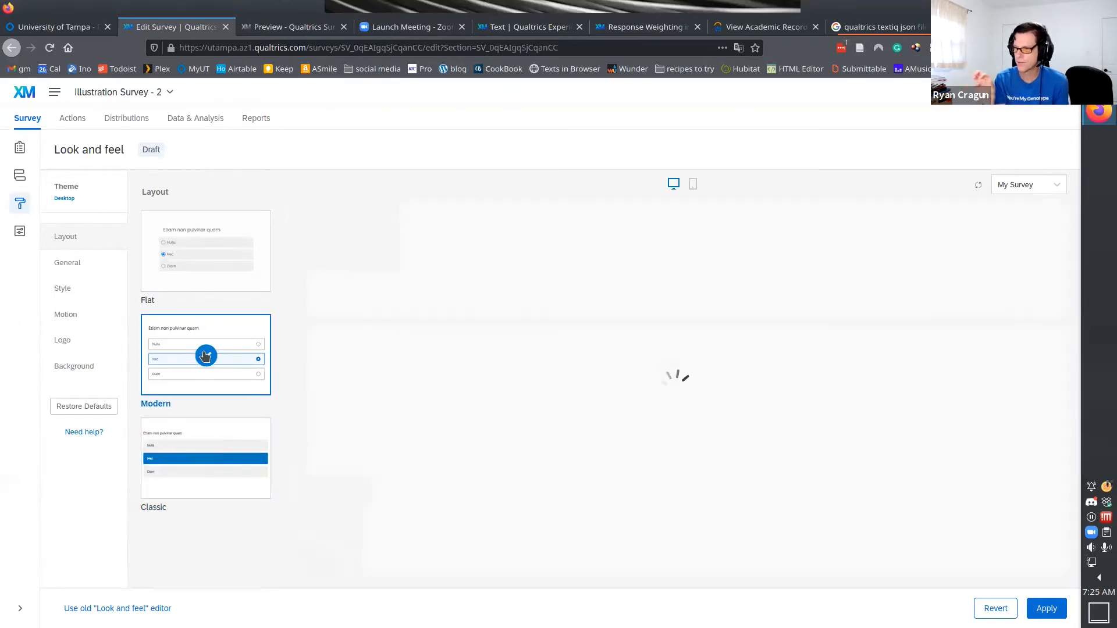
{"action": "left_click", "coordinate": [194, 442]}
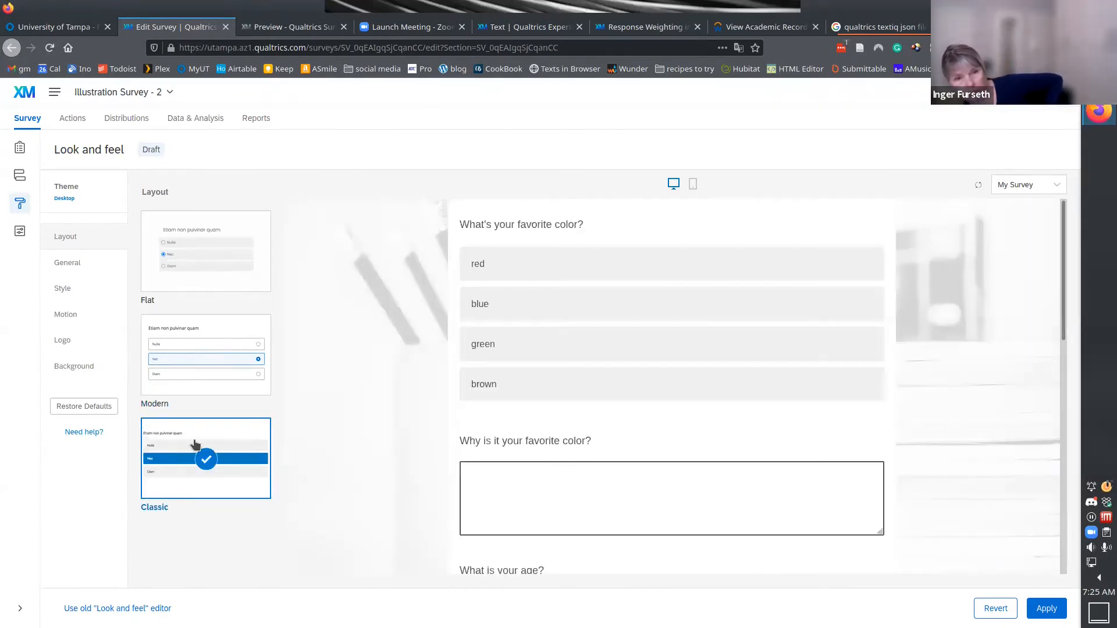
Examine the general look and feel settings, including the progress bar, header and next button text choices.
{"action": "left_click", "coordinate": [89, 263]}
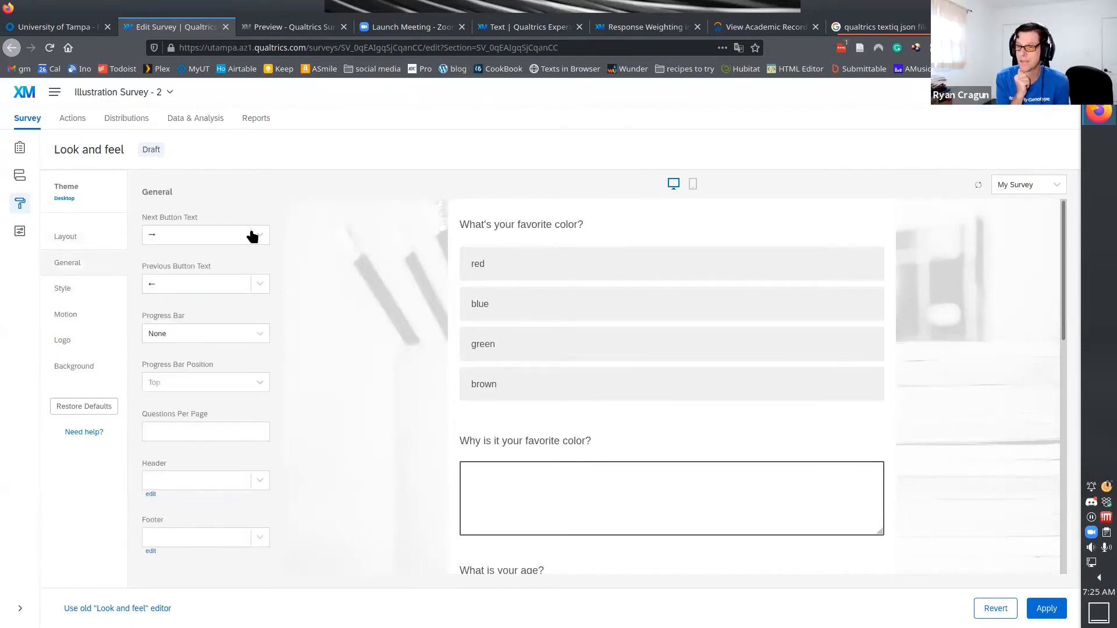
{"action": "left_click", "coordinate": [252, 341]}
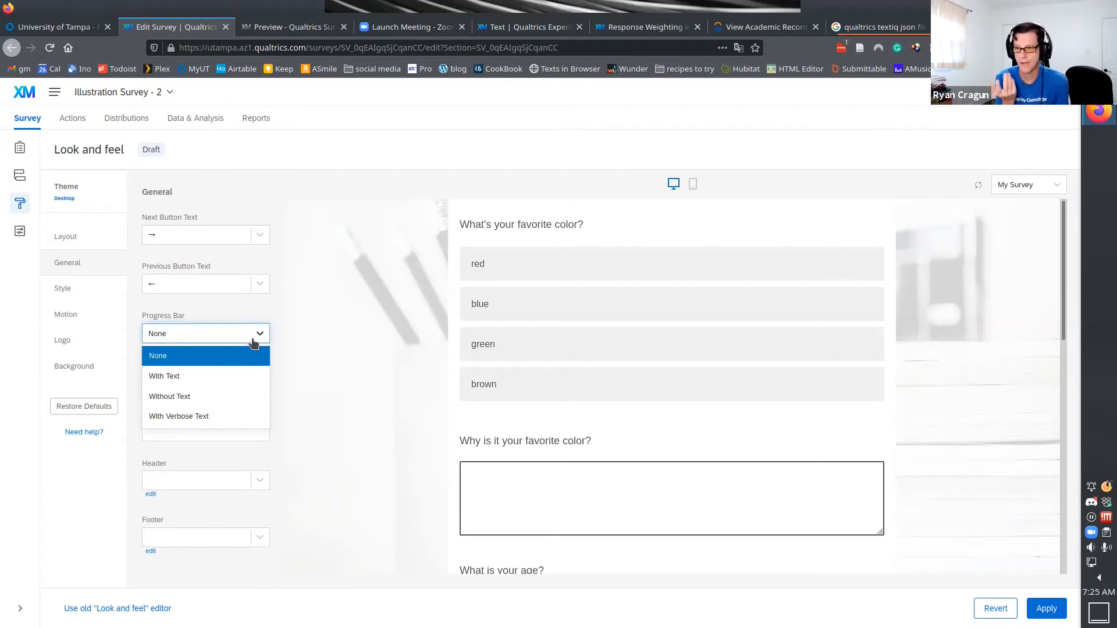
{"action": "left_click", "coordinate": [253, 343]}
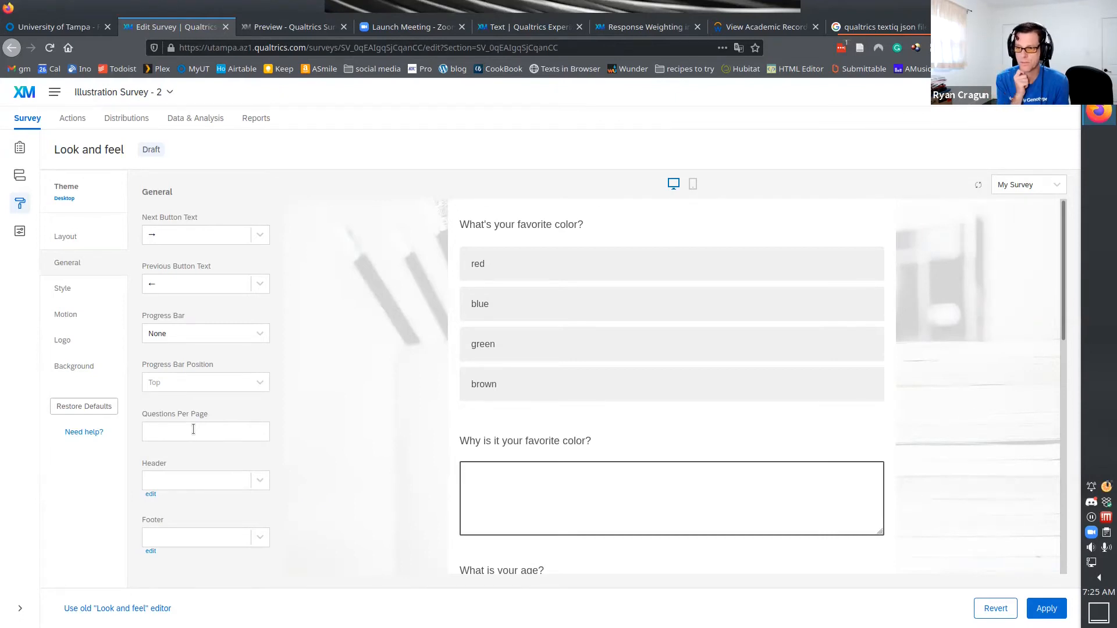
{"action": "left_click", "coordinate": [259, 481]}
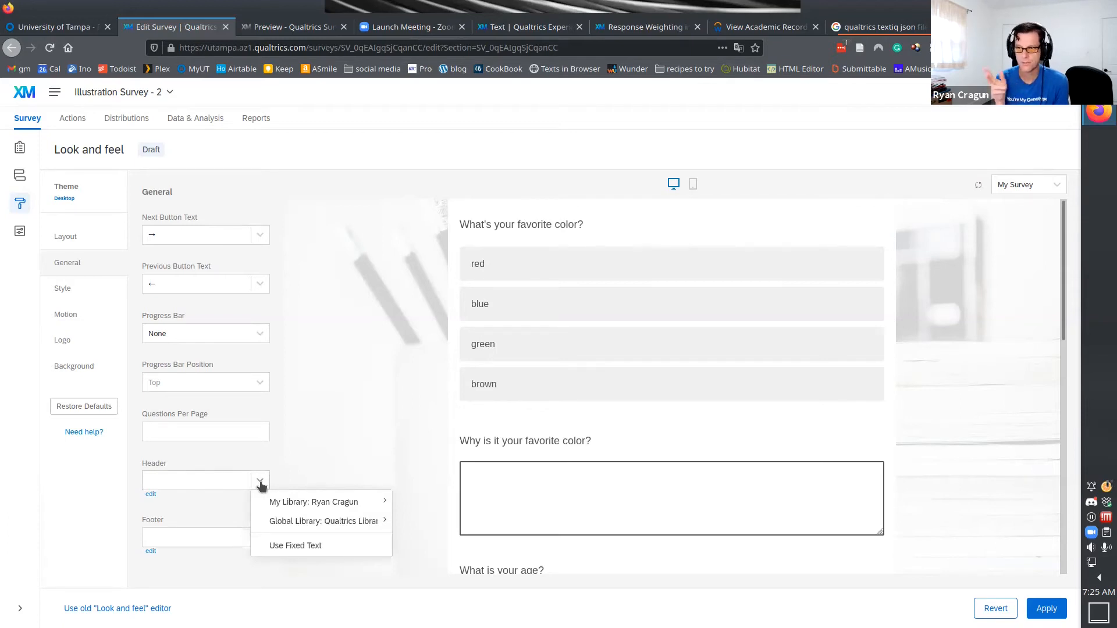
{"action": "left_click", "coordinate": [254, 240]}
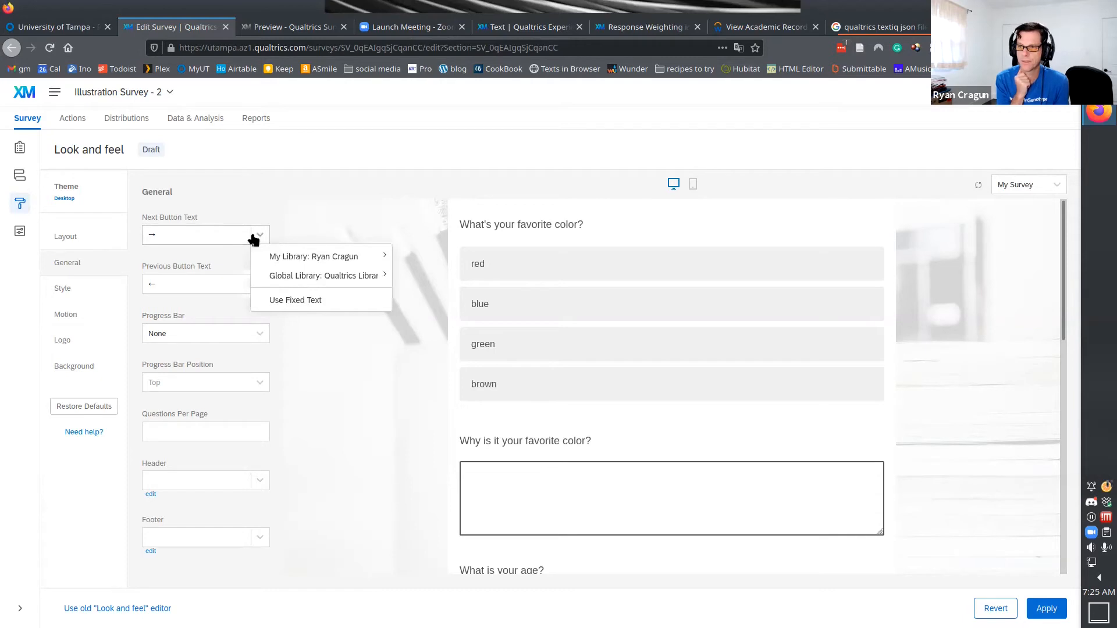
{"action": "left_click", "coordinate": [249, 196]}
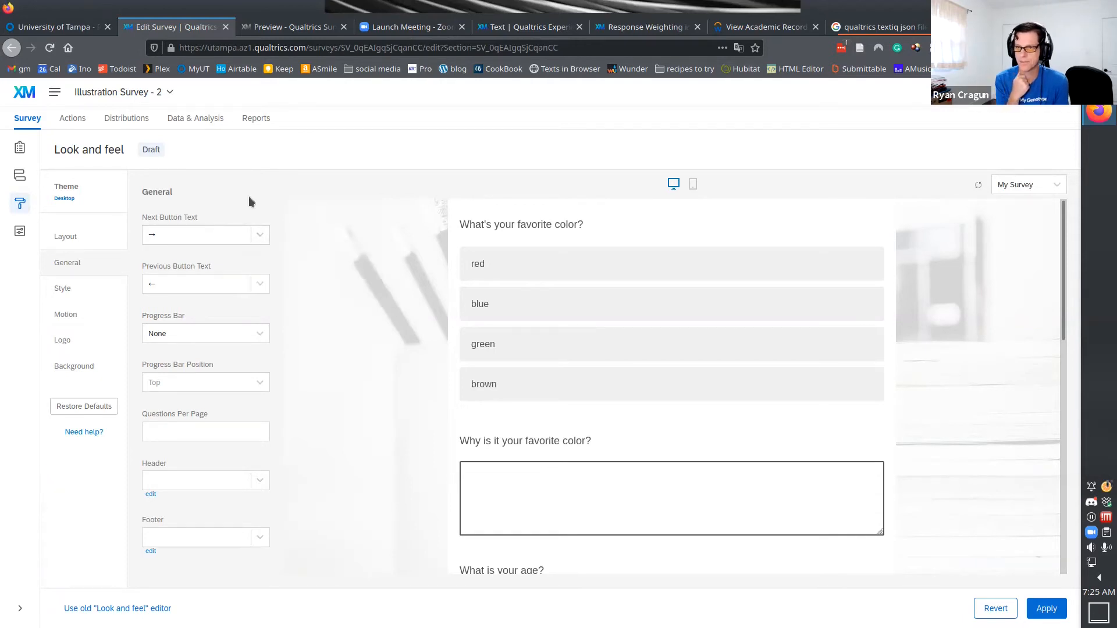
Examine the style, motion, logo and background settings of the survey's look and feel, including the page transition choices.
{"action": "left_click", "coordinate": [84, 294]}
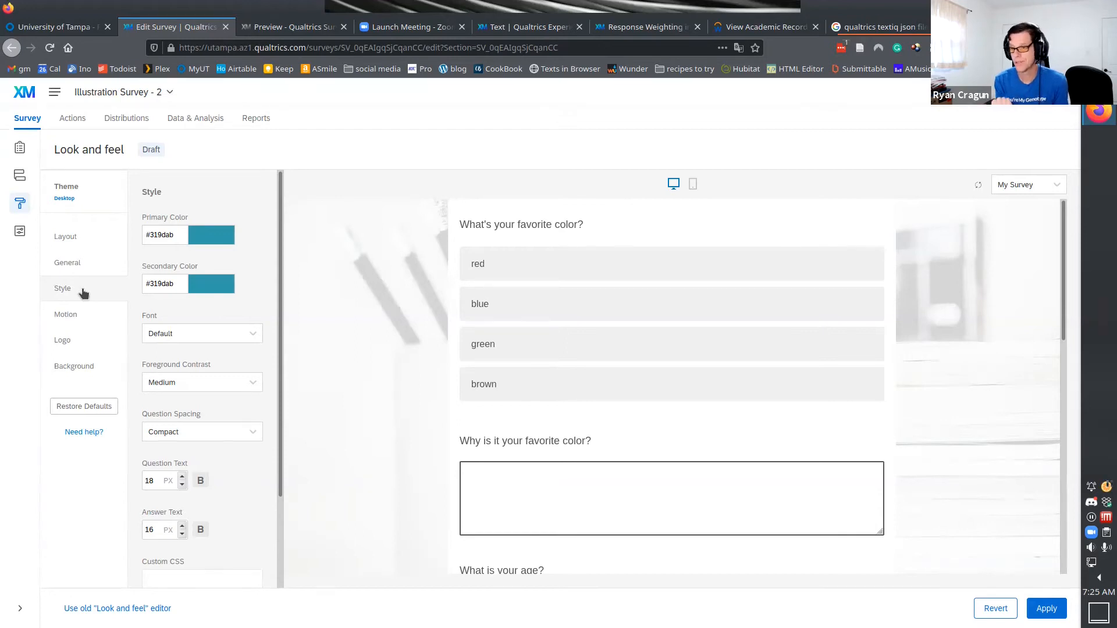
{"action": "left_click", "coordinate": [78, 320]}
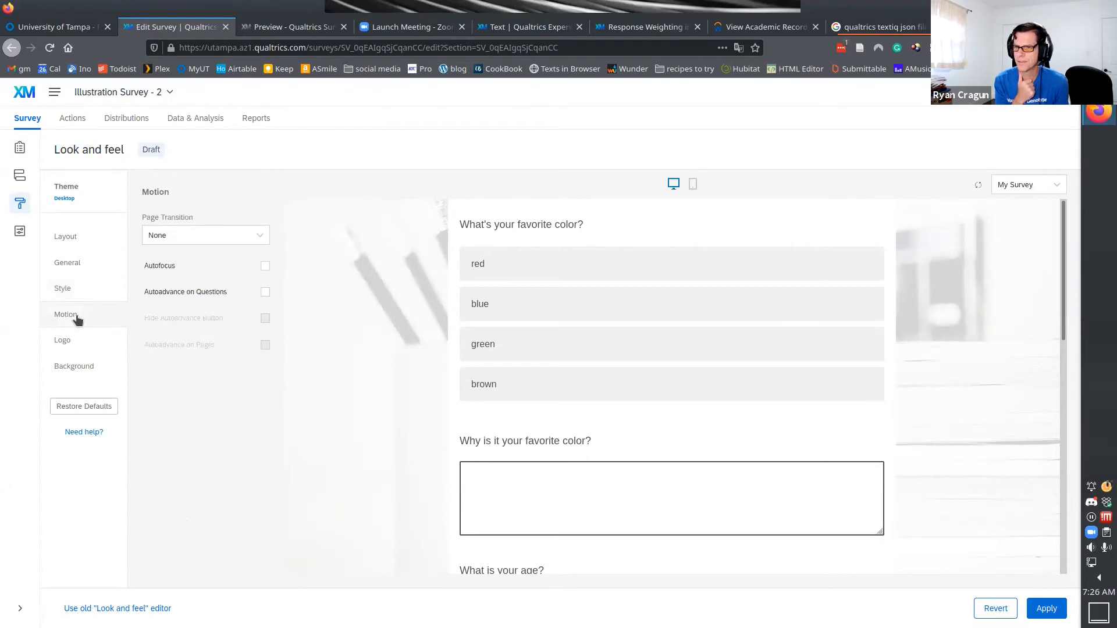
{"action": "left_click", "coordinate": [259, 236]}
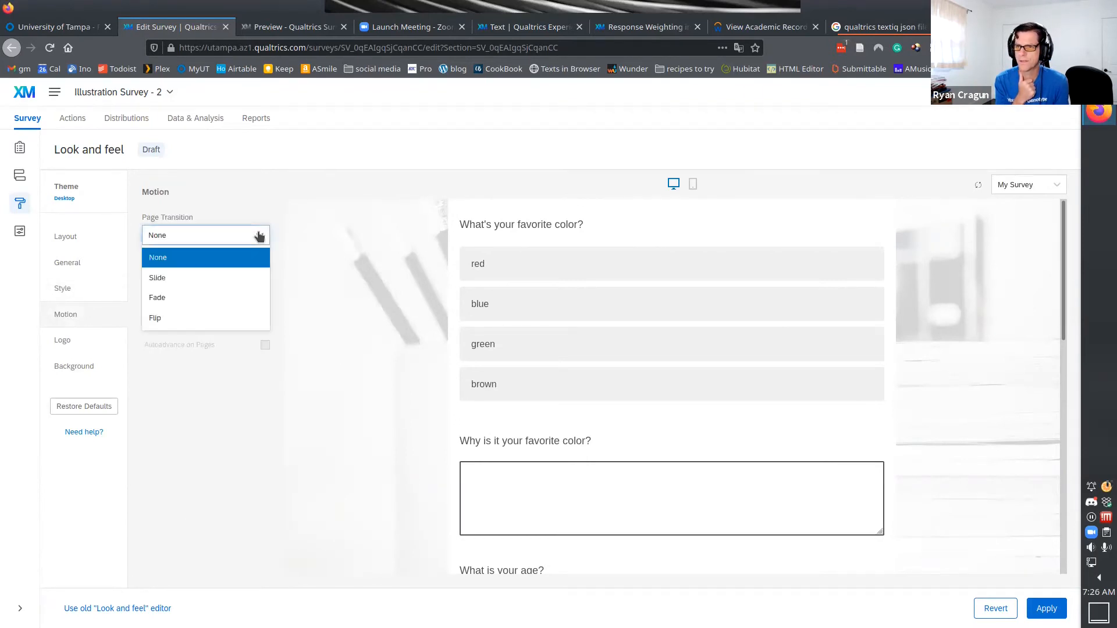
{"action": "left_click", "coordinate": [196, 262]}
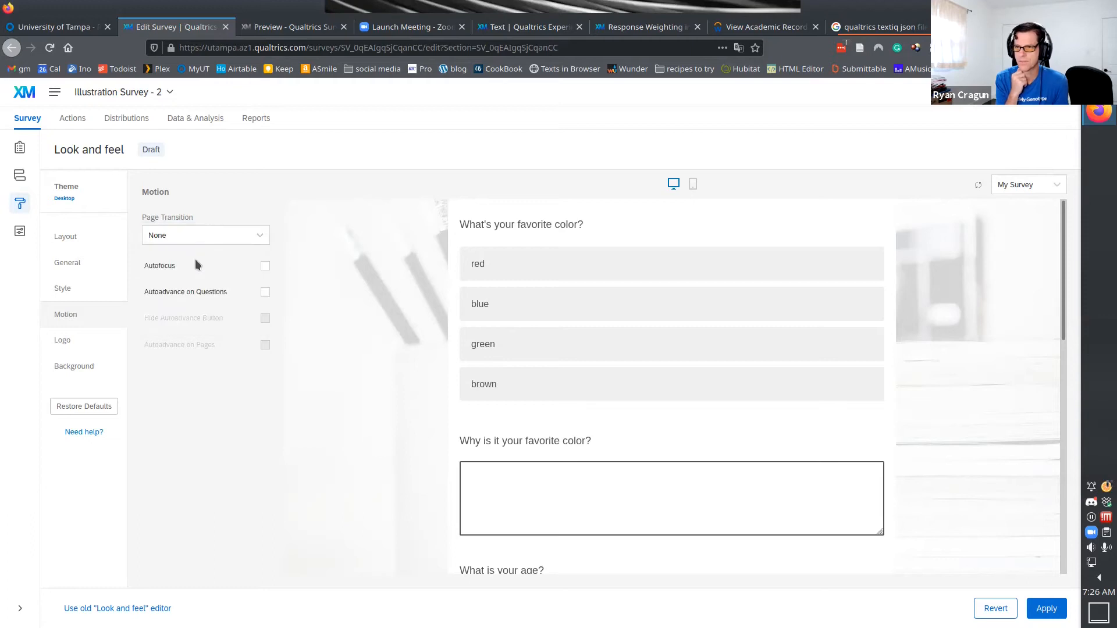
{"action": "left_click", "coordinate": [73, 341]}
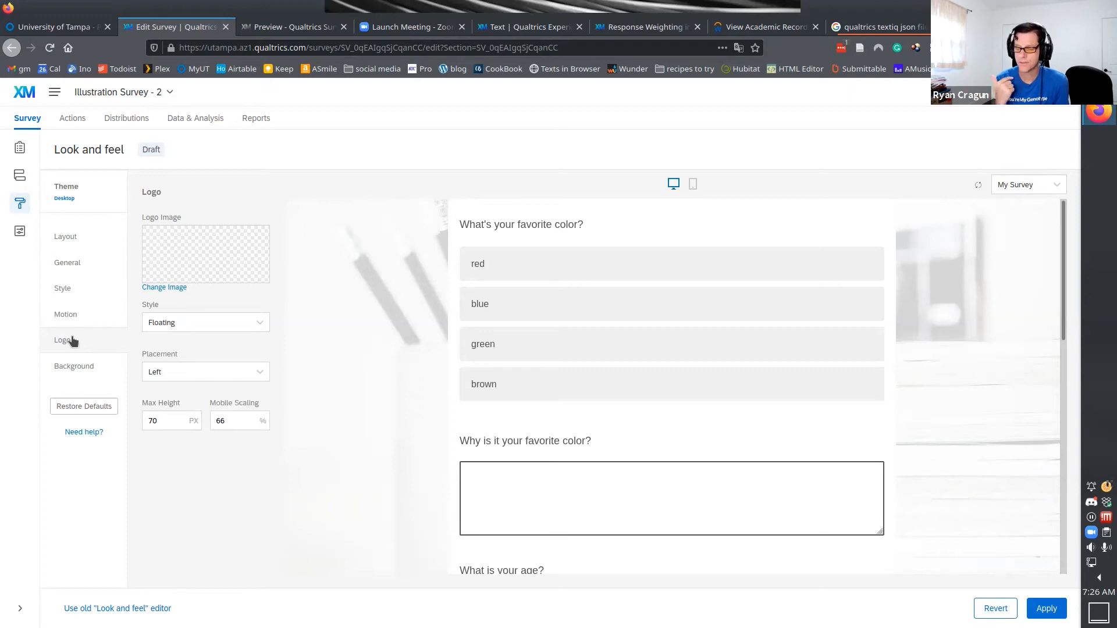
{"action": "left_click", "coordinate": [83, 366]}
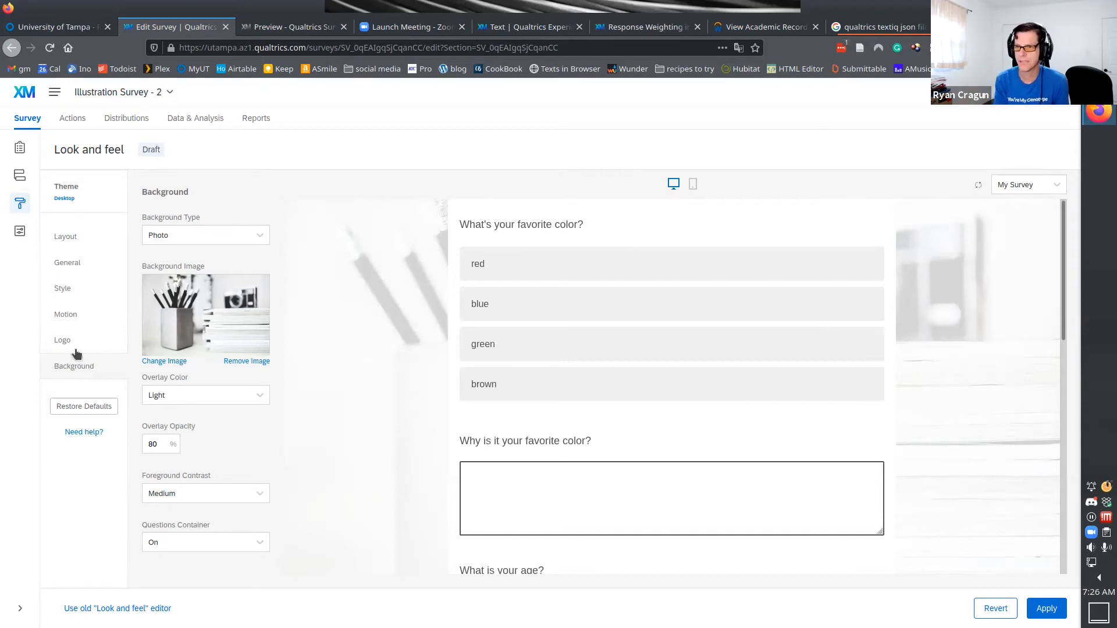
Save the look and feel changes and view the available survey languages in the survey options.
{"action": "left_click", "coordinate": [16, 233]}
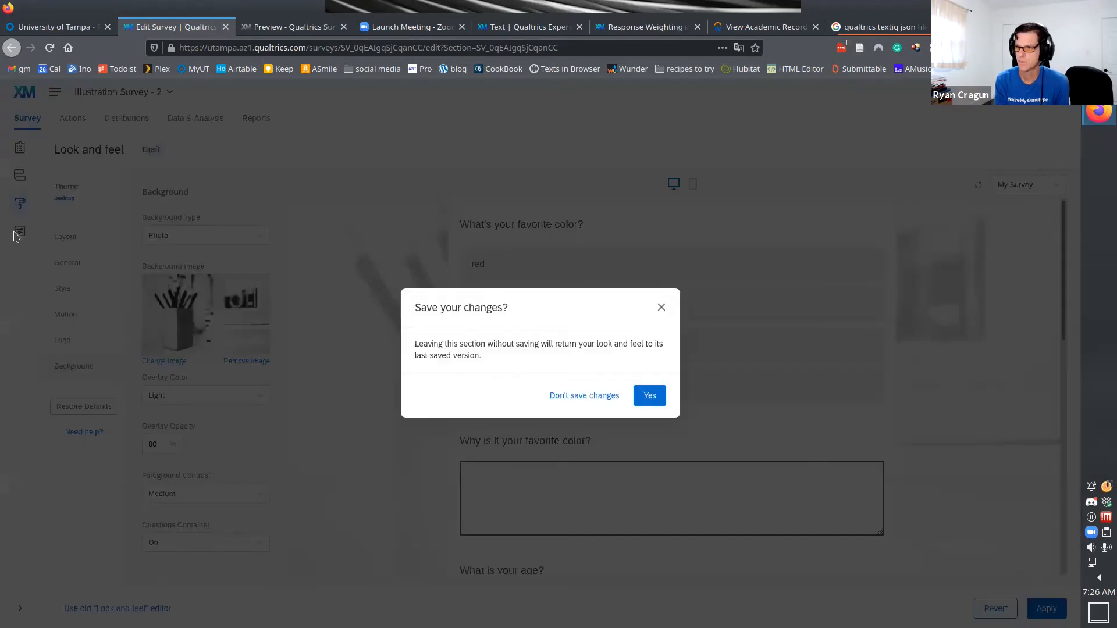
{"action": "left_click", "coordinate": [650, 395]}
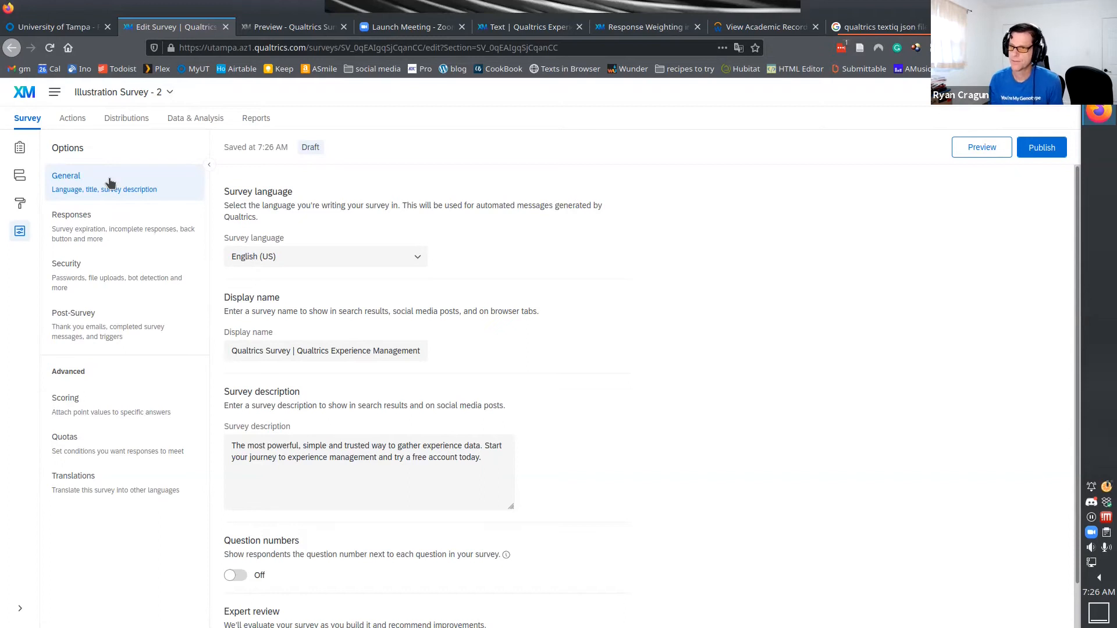
{"action": "left_click", "coordinate": [357, 252]}
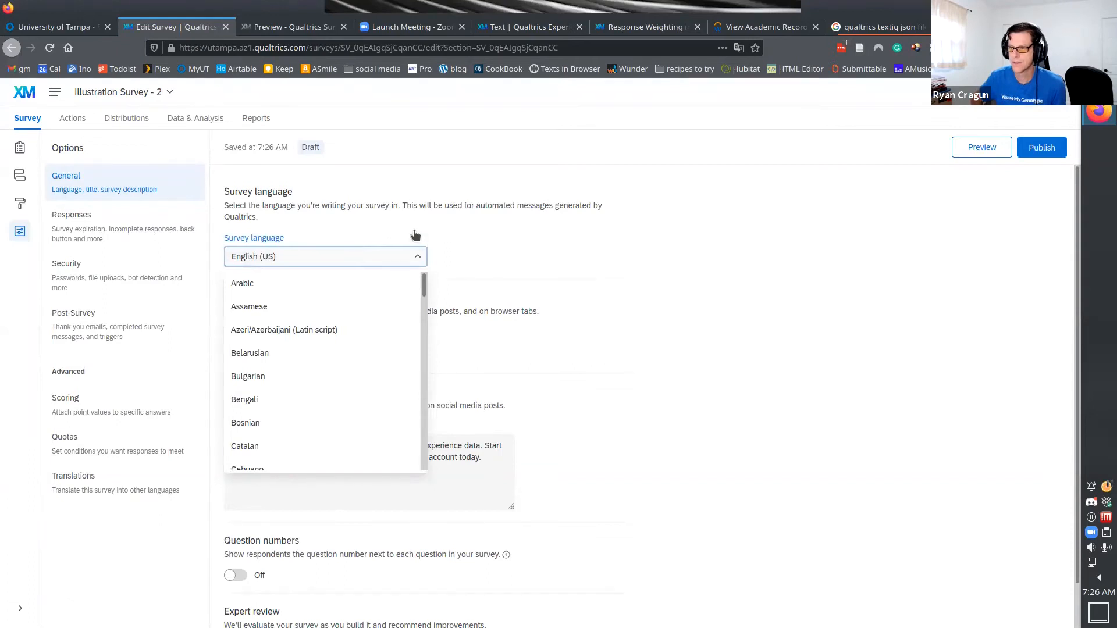
{"action": "left_click", "coordinate": [498, 230]}
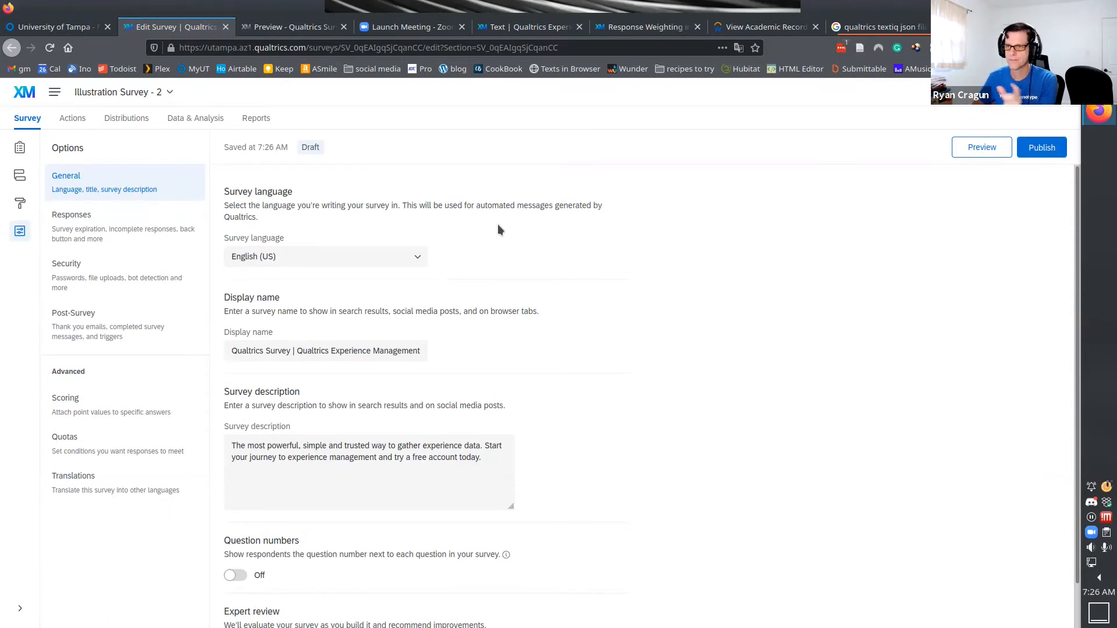
Set the survey's display name to "Favorite Color Survey".
{"action": "left_click", "coordinate": [281, 351]}
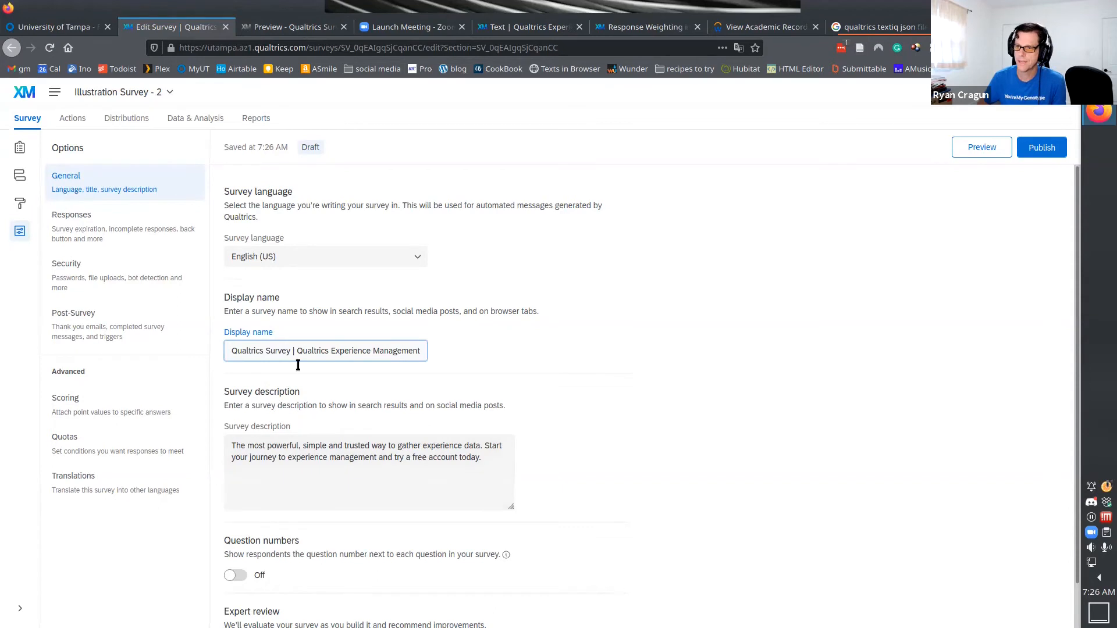
{"action": "key", "text": "ctrl+a"}
{"action": "type", "text": "F"}
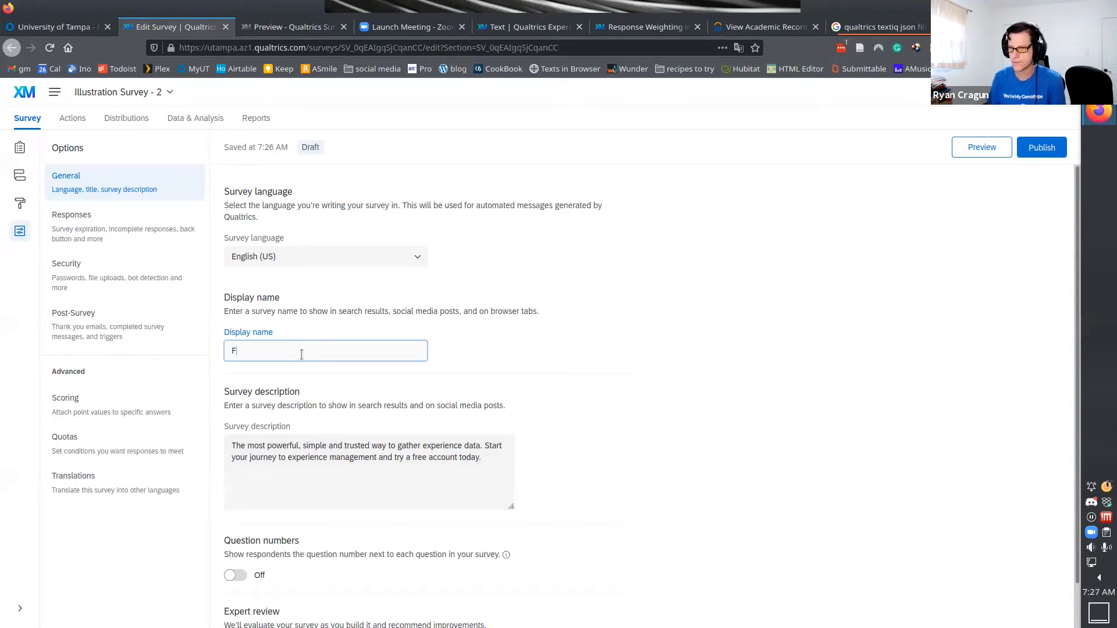
{"action": "type", "text": "avorite Color Survey"}
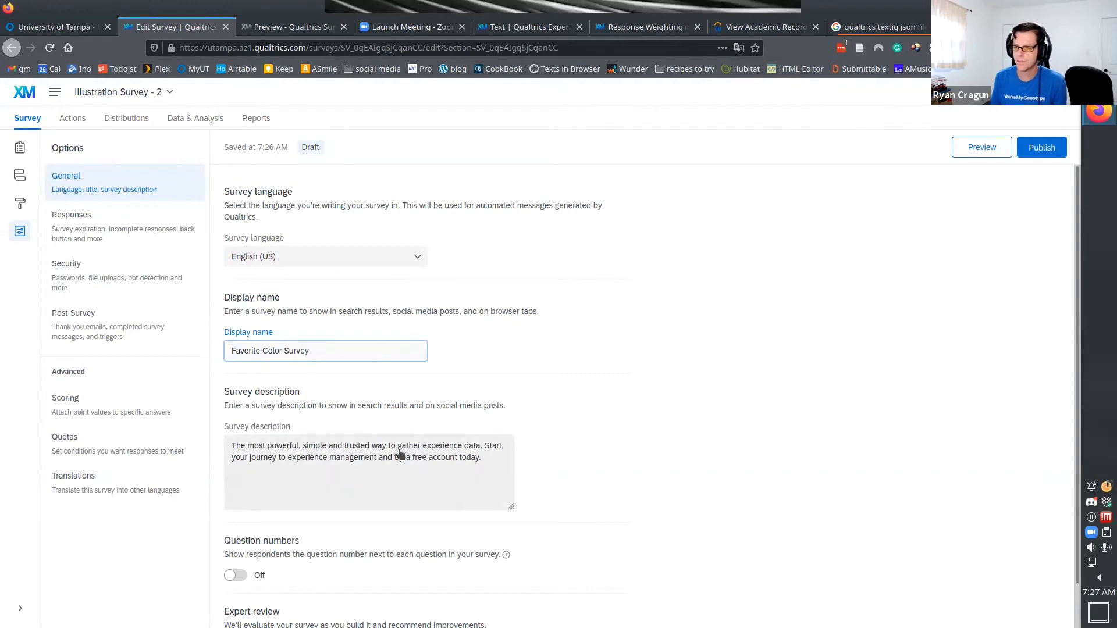
{"action": "left_click", "coordinate": [569, 423]}
Review the remaining general survey options and open the response options.
{"action": "scroll", "coordinate": [569, 421], "scroll_direction": "down", "scroll_amount": 1}
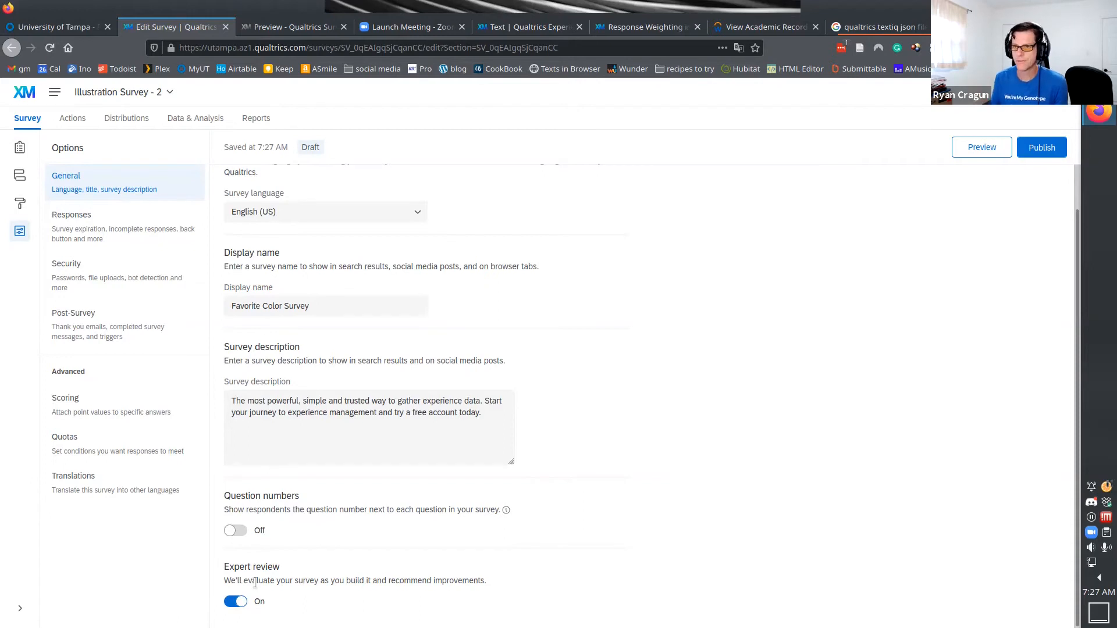
{"action": "left_click", "coordinate": [180, 230]}
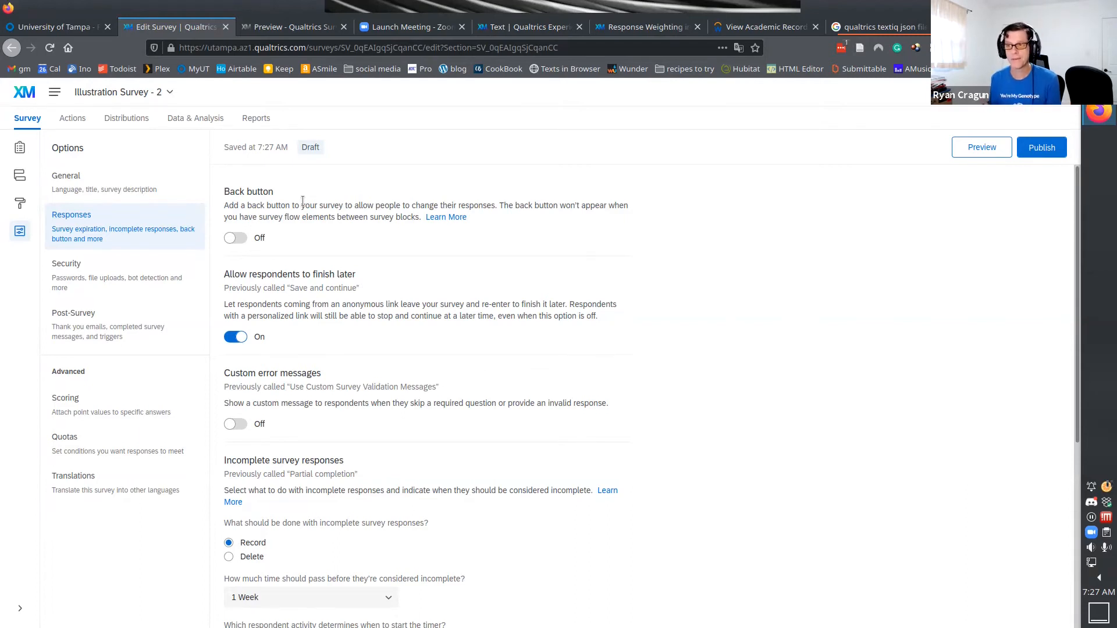
Try out the back button option, and review the incomplete response and survey availability settings in the response options.
{"action": "left_click", "coordinate": [243, 240]}
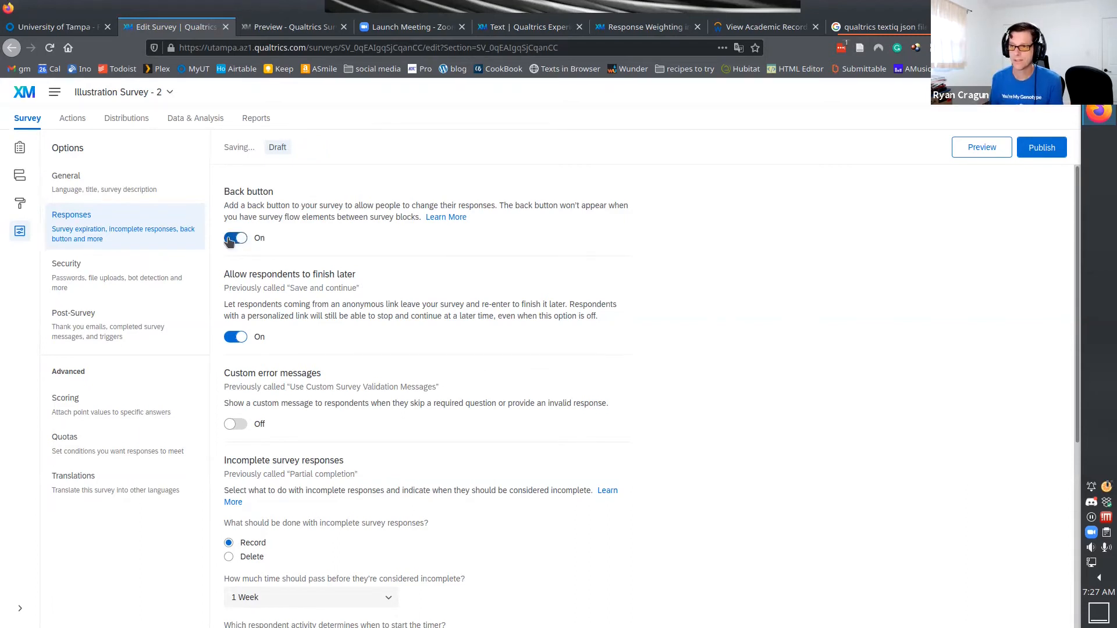
{"action": "left_click", "coordinate": [230, 240]}
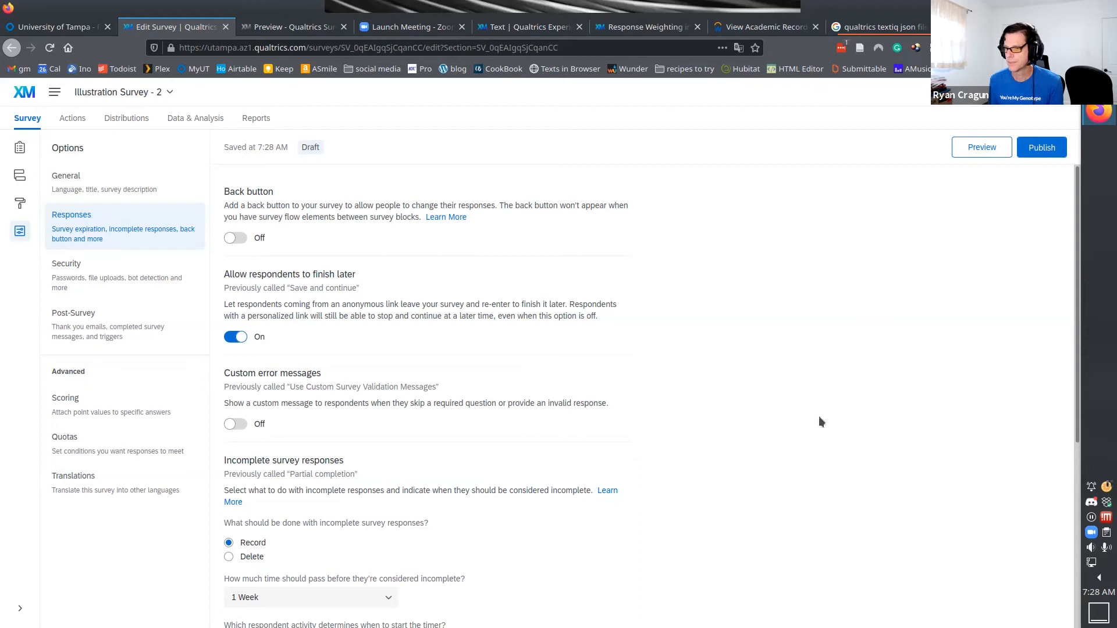
{"action": "scroll", "coordinate": [1057, 446], "scroll_direction": "down", "scroll_amount": 3}
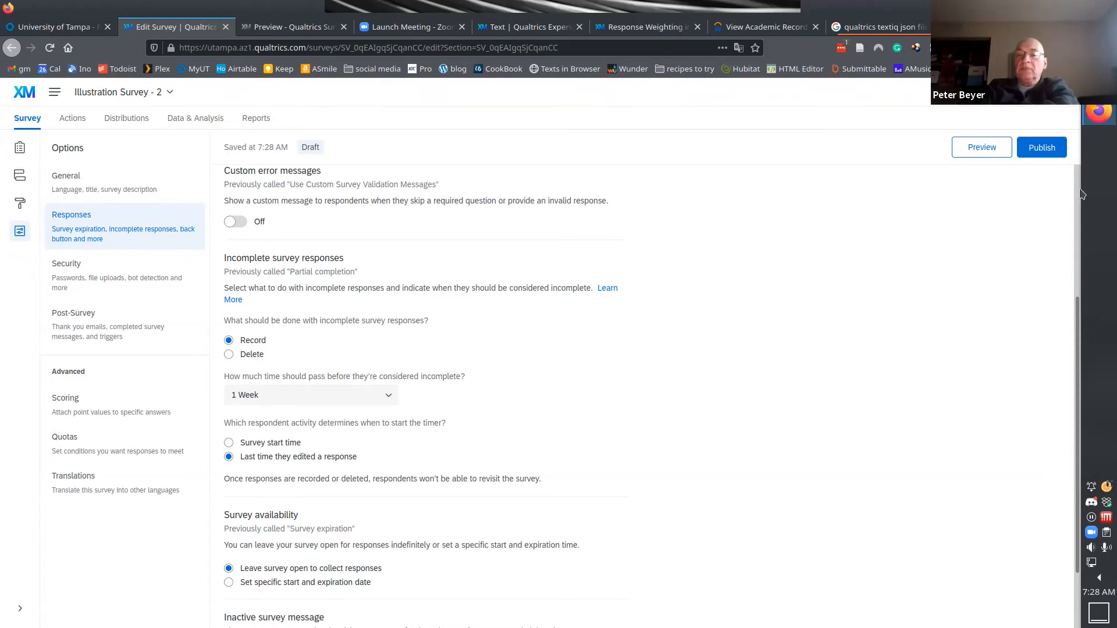
{"action": "scroll", "coordinate": [1080, 191], "scroll_direction": "up", "scroll_amount": 3}
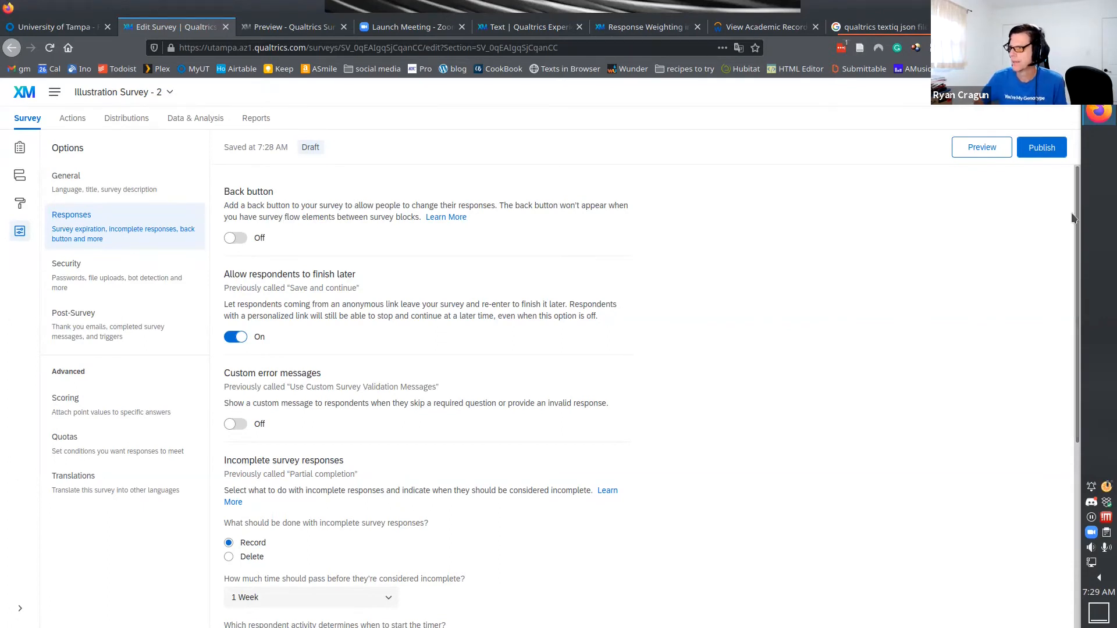
{"action": "scroll", "coordinate": [1054, 354], "scroll_direction": "down", "scroll_amount": 2}
{"action": "scroll", "coordinate": [1054, 354], "scroll_direction": "down", "scroll_amount": 1}
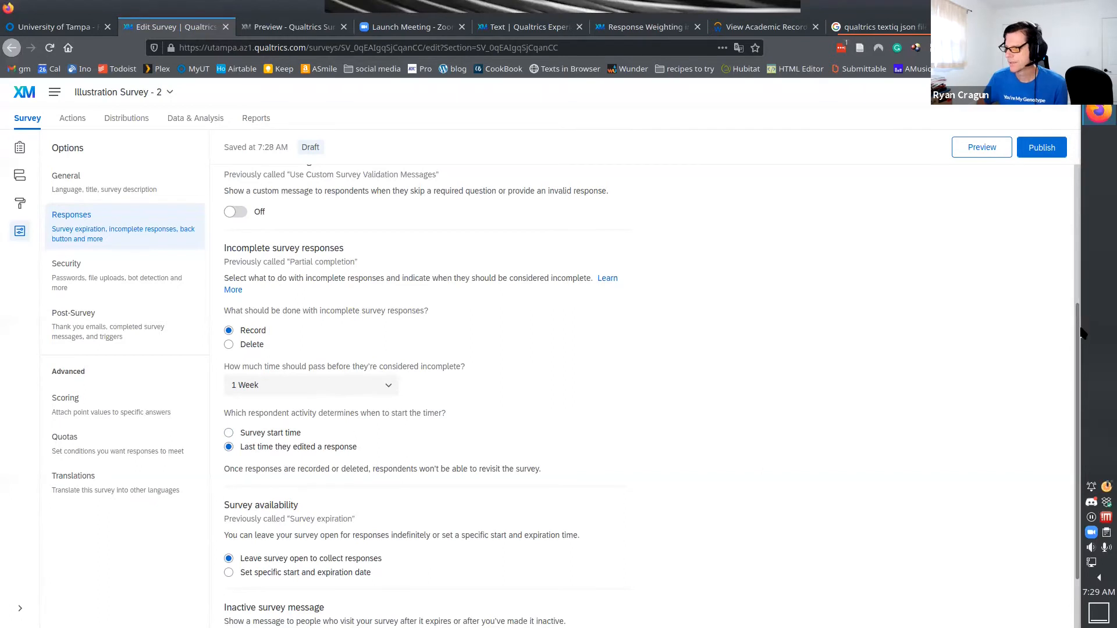
{"action": "scroll", "coordinate": [1080, 332], "scroll_direction": "down", "scroll_amount": 3}
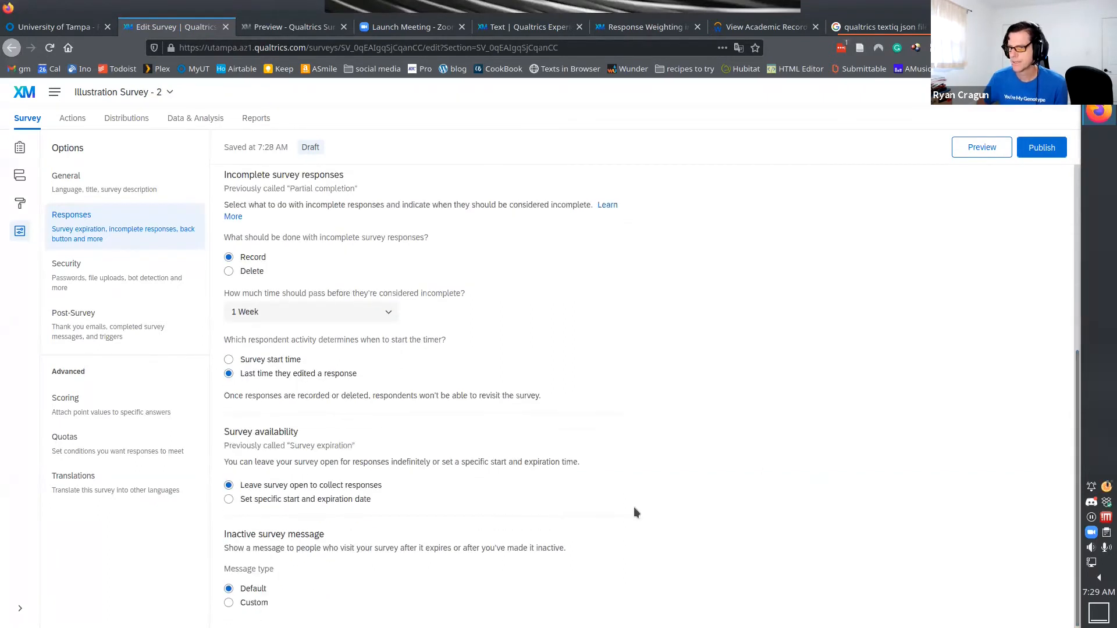
Try setting a specific start and expiration date for survey availability, and return to leaving the survey open to collect responses.
{"action": "left_click", "coordinate": [279, 504]}
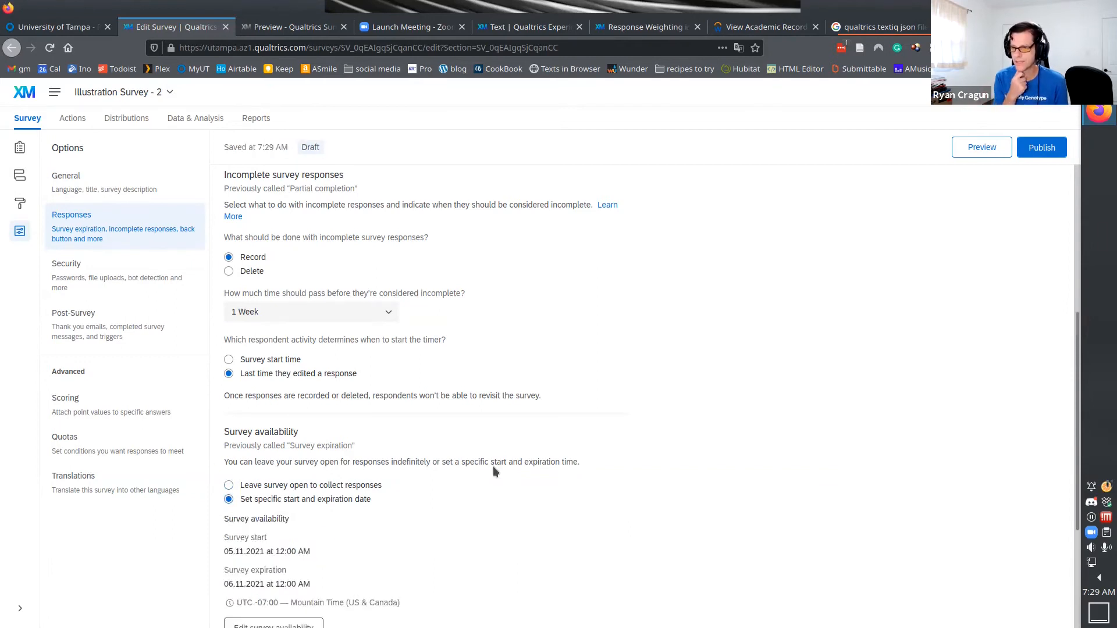
{"action": "scroll", "coordinate": [592, 394], "scroll_direction": "down", "scroll_amount": 3}
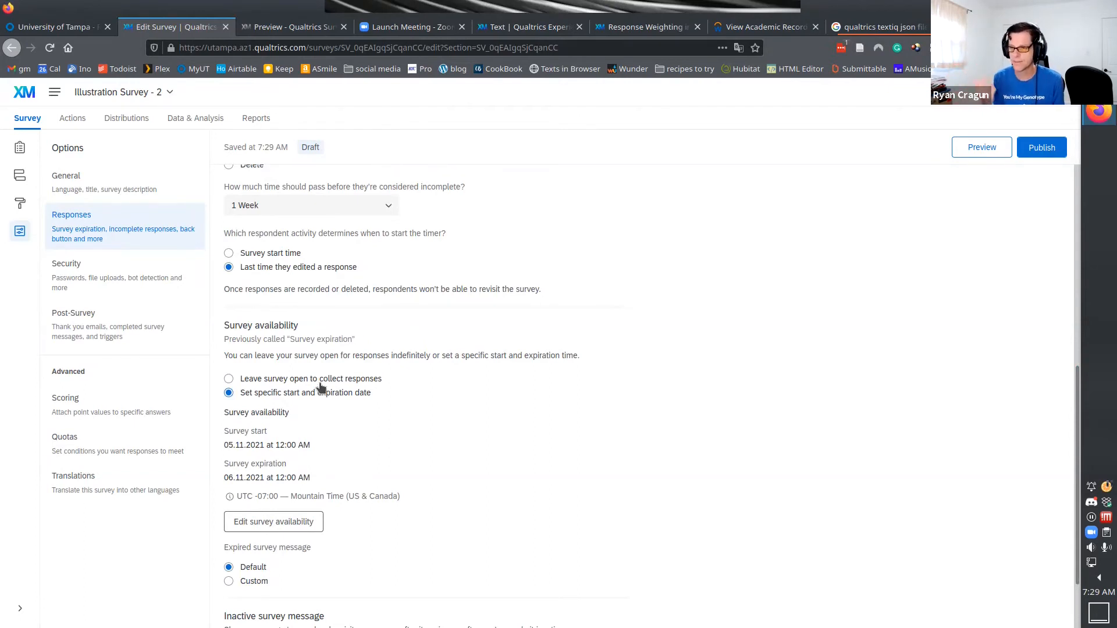
{"action": "left_click", "coordinate": [309, 380]}
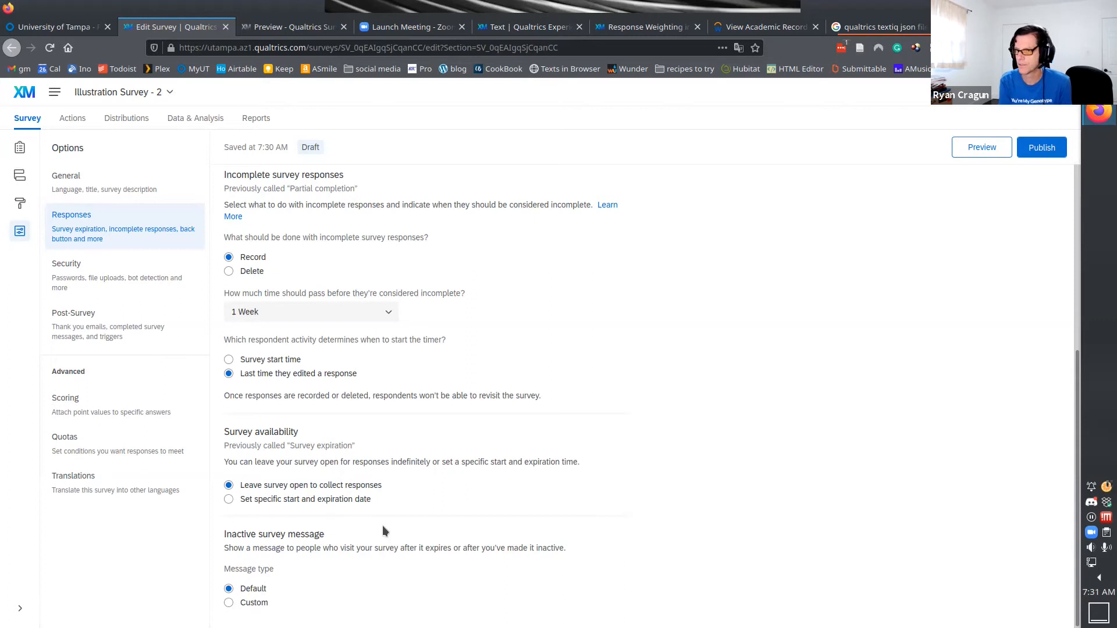
Review the survey's security options, including access, password protection, multiple submissions, indexing and anonymized responses.
{"action": "left_click", "coordinate": [141, 283]}
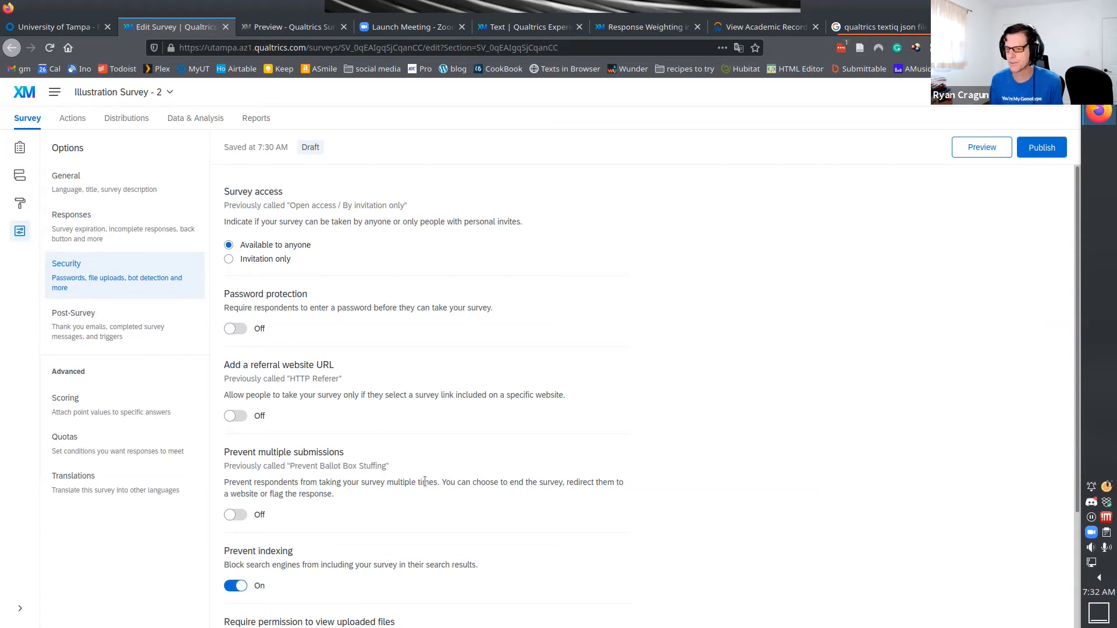
{"action": "scroll", "coordinate": [428, 482], "scroll_direction": "down", "scroll_amount": 2}
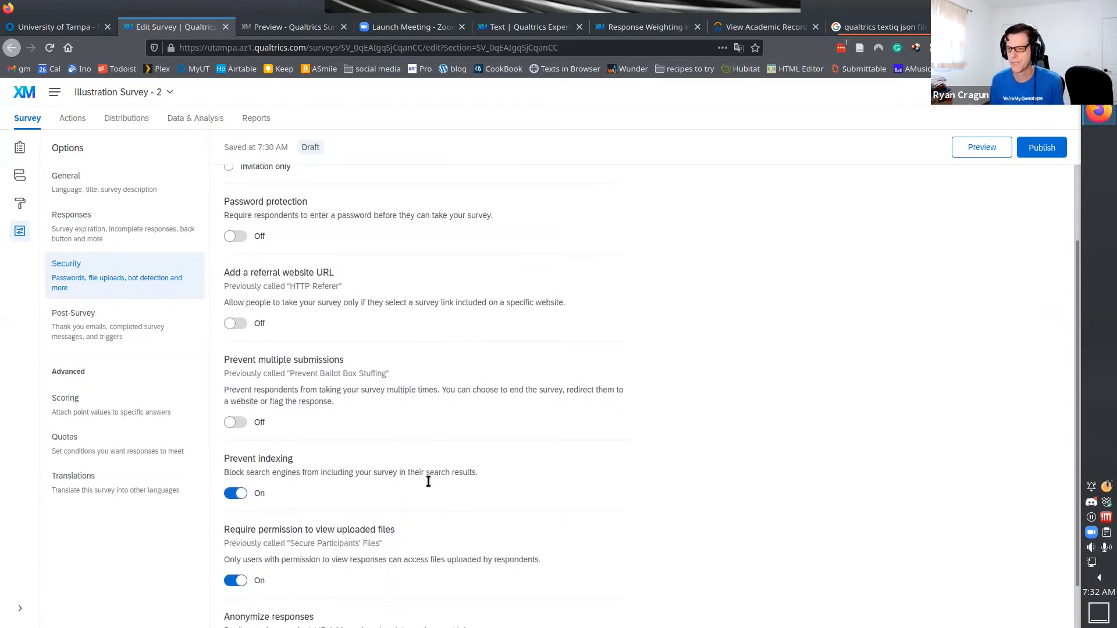
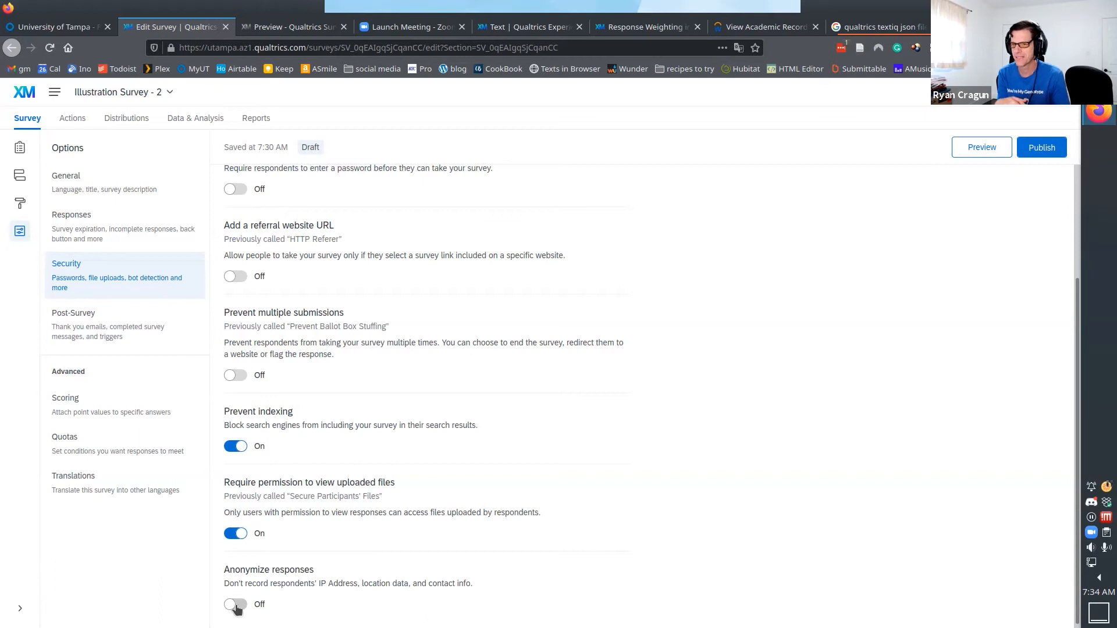
Review the post-survey options and look at the saved messages available in the personal library for the thank you email.
{"action": "left_click", "coordinate": [105, 327]}
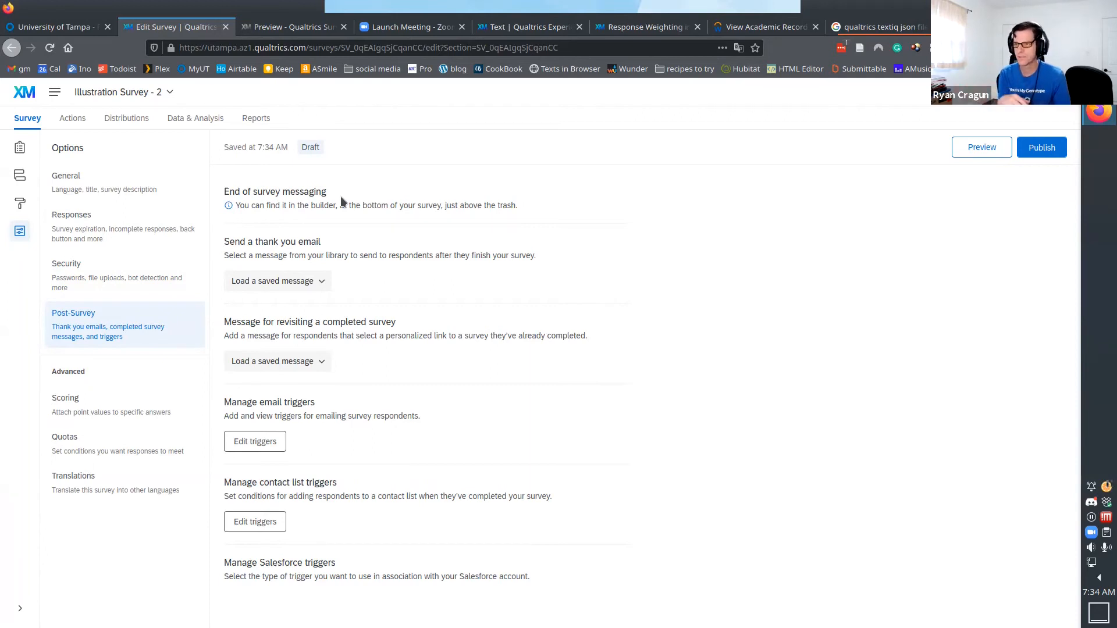
{"action": "left_click", "coordinate": [307, 282]}
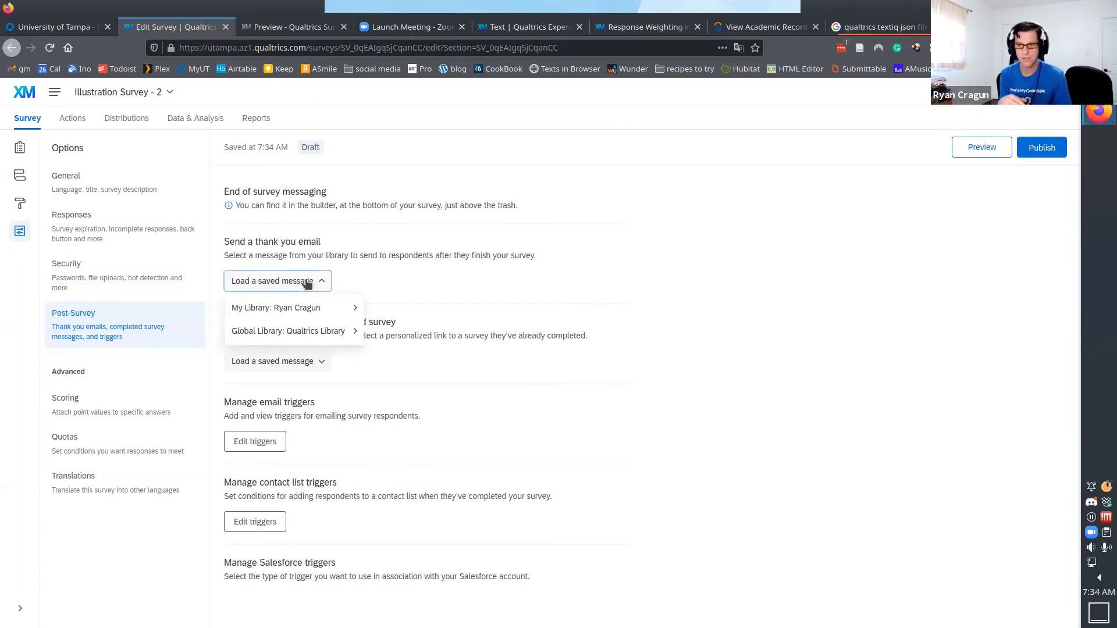
{"action": "mouse_move", "coordinate": [263, 317]}
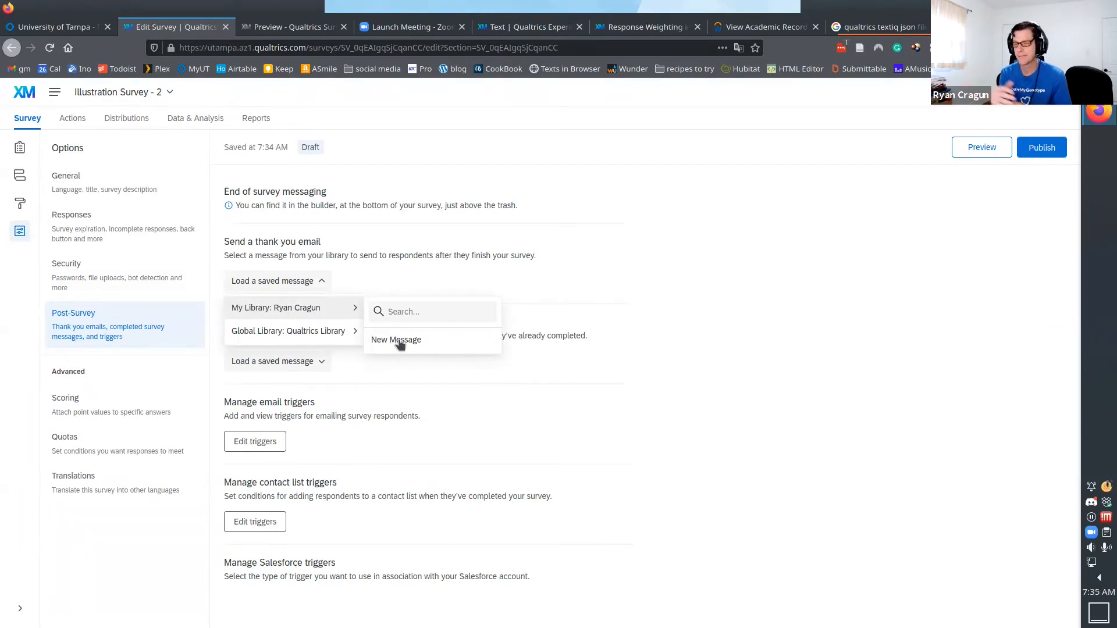
{"action": "left_click", "coordinate": [397, 281]}
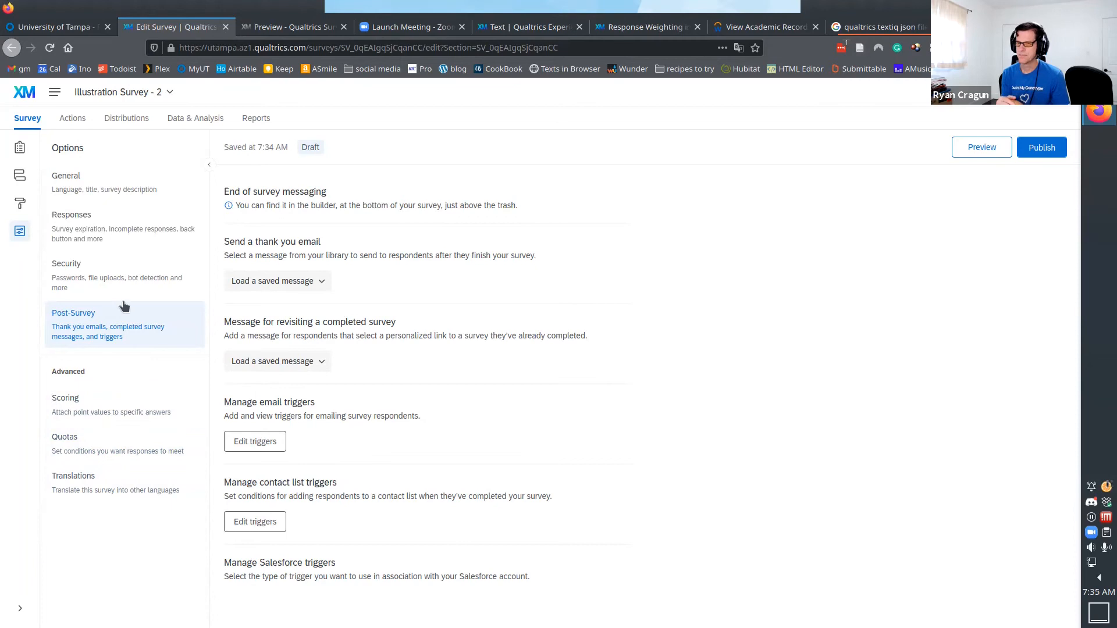
Return to the survey builder and move "Why is it your favorite color?" above the question "What's your favorite color?".
{"action": "left_click", "coordinate": [19, 148]}
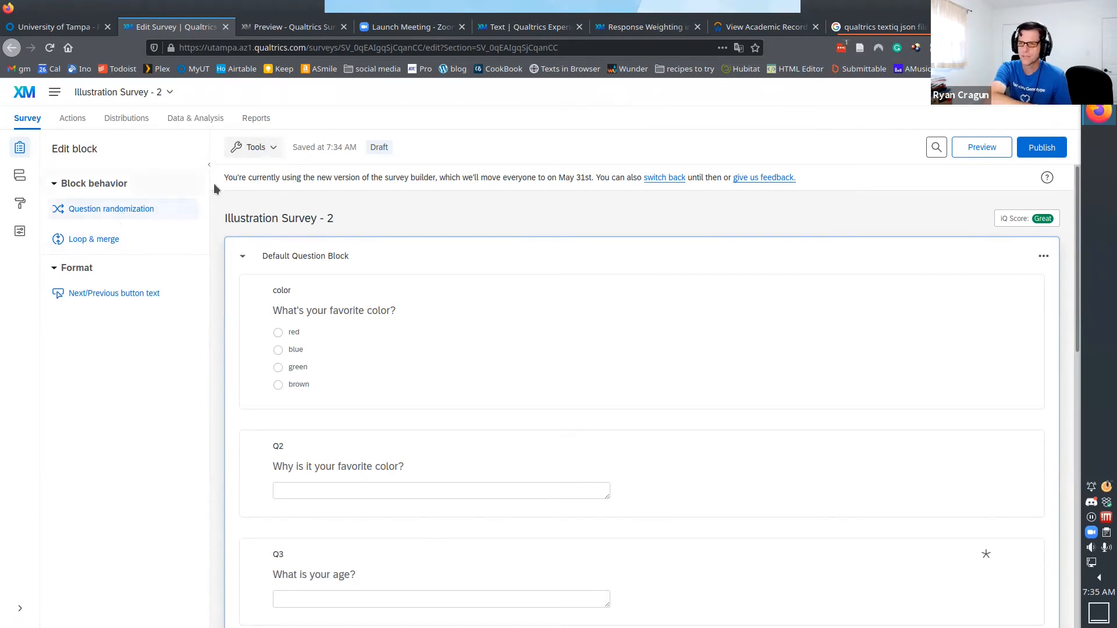
{"action": "left_click", "coordinate": [264, 150]}
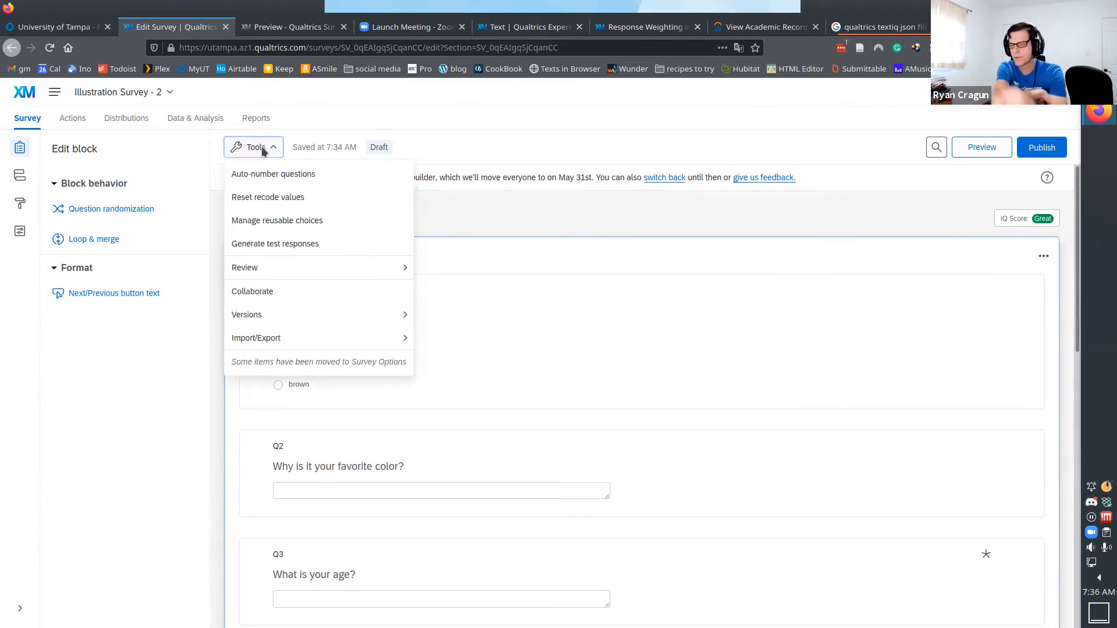
{"action": "left_click", "coordinate": [490, 184]}
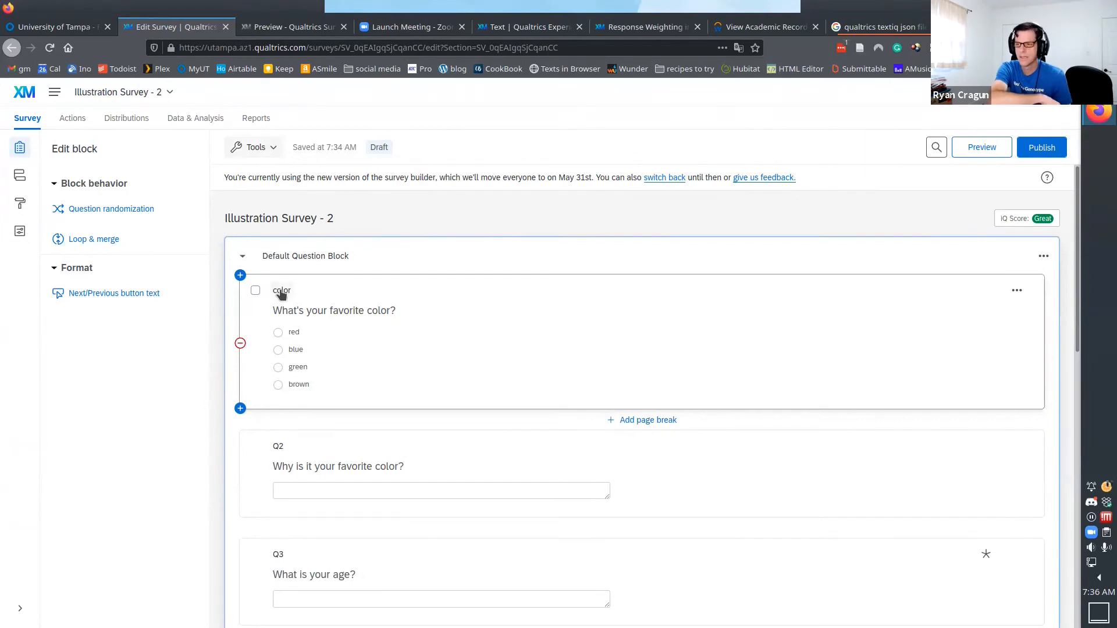
{"action": "left_click", "coordinate": [372, 444]}
{"action": "left_click_drag", "start_coordinate": [382, 344], "coordinate": [396, 298]}
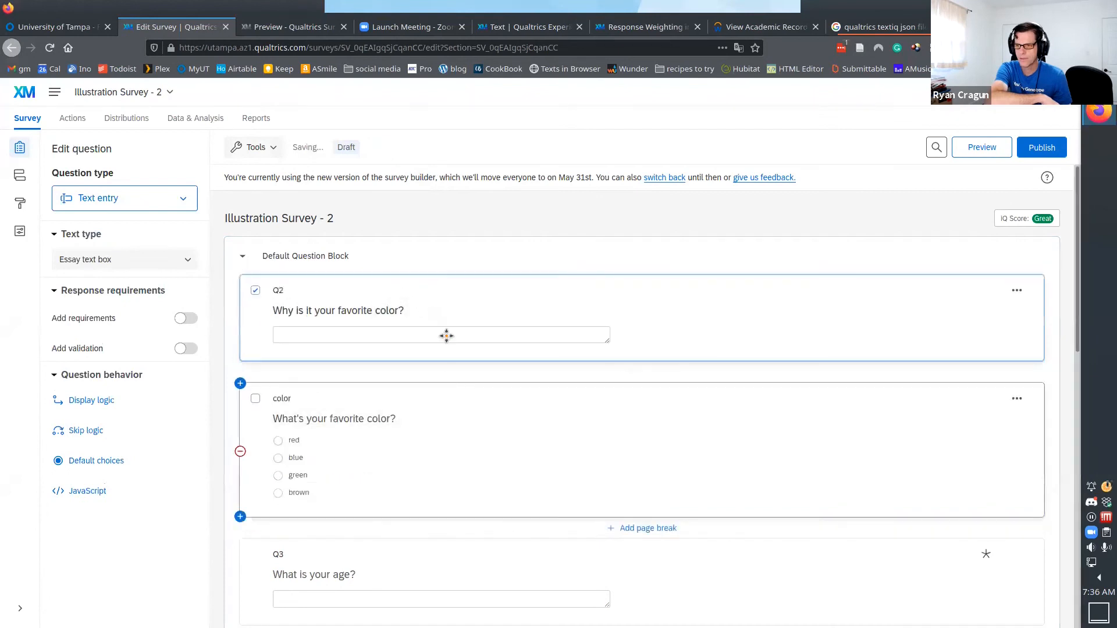
{"action": "left_click_drag", "start_coordinate": [442, 286], "coordinate": [425, 482]}
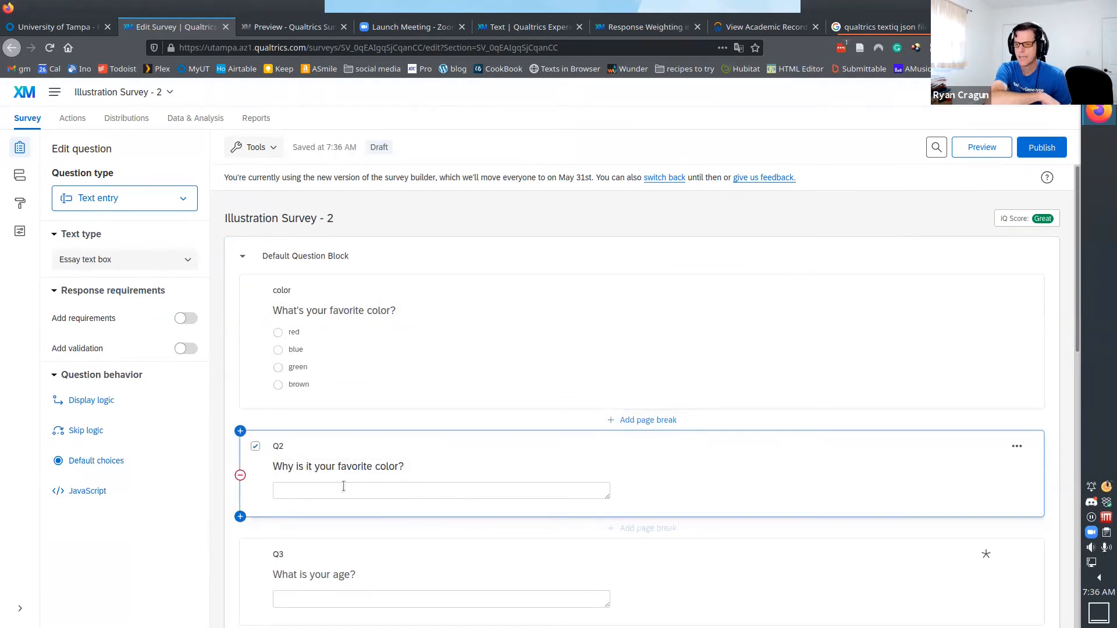
{"action": "left_click_drag", "start_coordinate": [386, 436], "coordinate": [387, 293]}
Set choice randomization of "What's your favorite color?" to randomly flip the order of choices, with consistent reversal across questions, and save.
{"action": "left_click", "coordinate": [268, 151]}
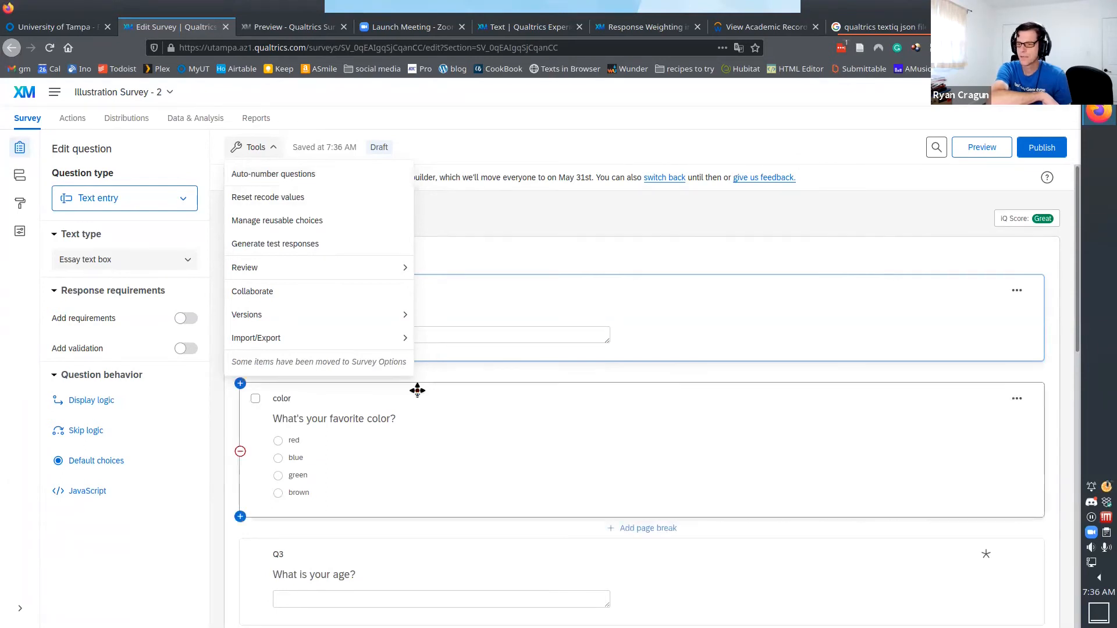
{"action": "left_click", "coordinate": [313, 459]}
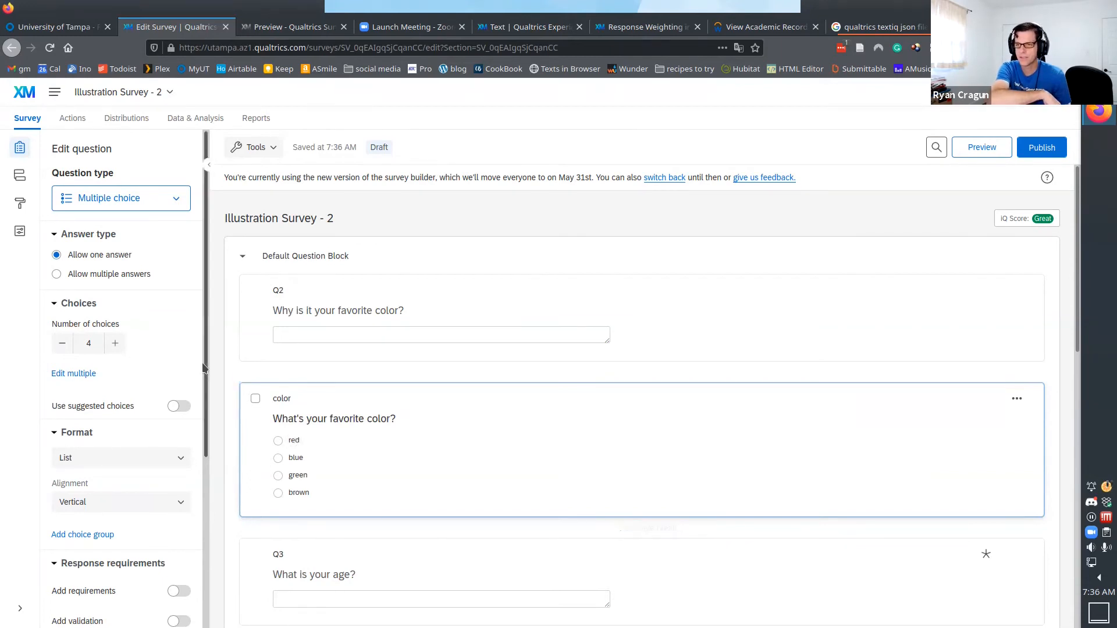
{"action": "left_click_drag", "start_coordinate": [205, 364], "coordinate": [208, 547]}
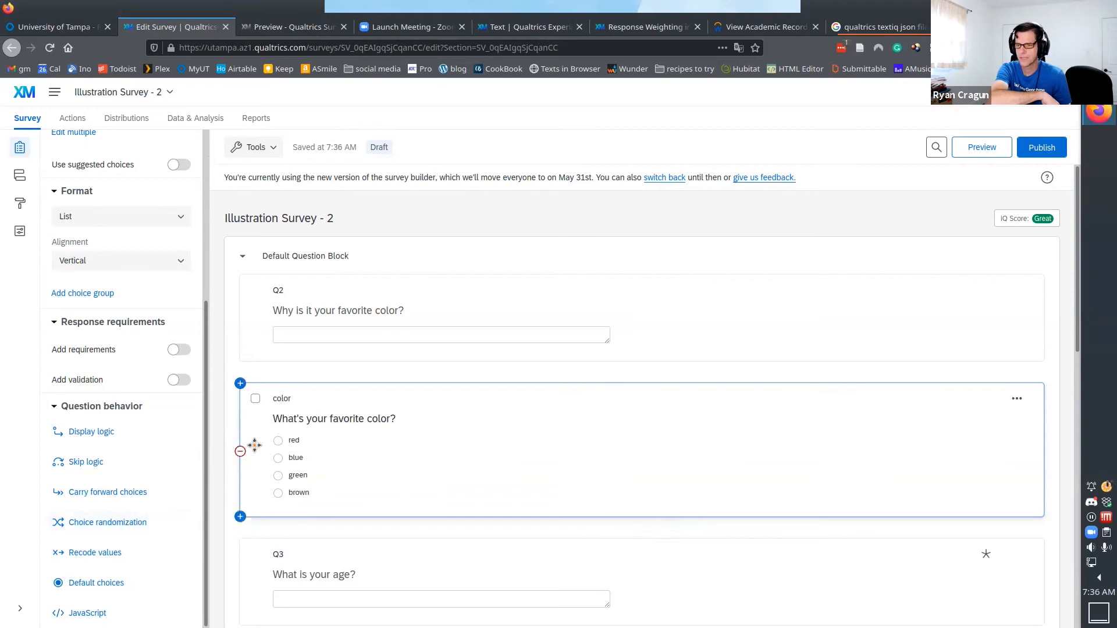
{"action": "left_click", "coordinate": [118, 522]}
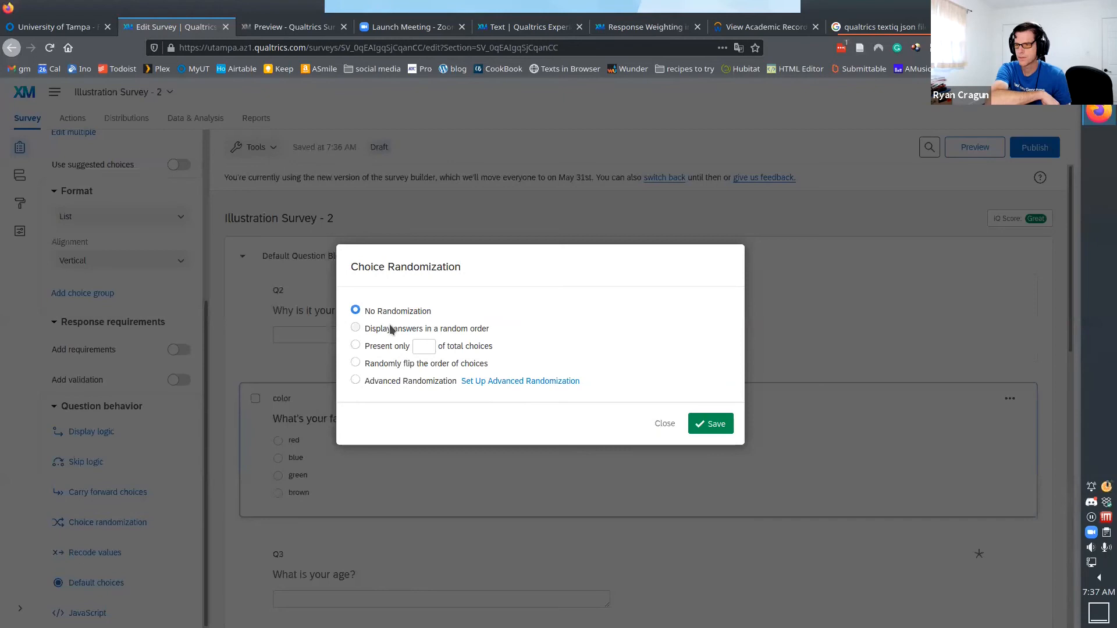
{"action": "left_click", "coordinate": [384, 365]}
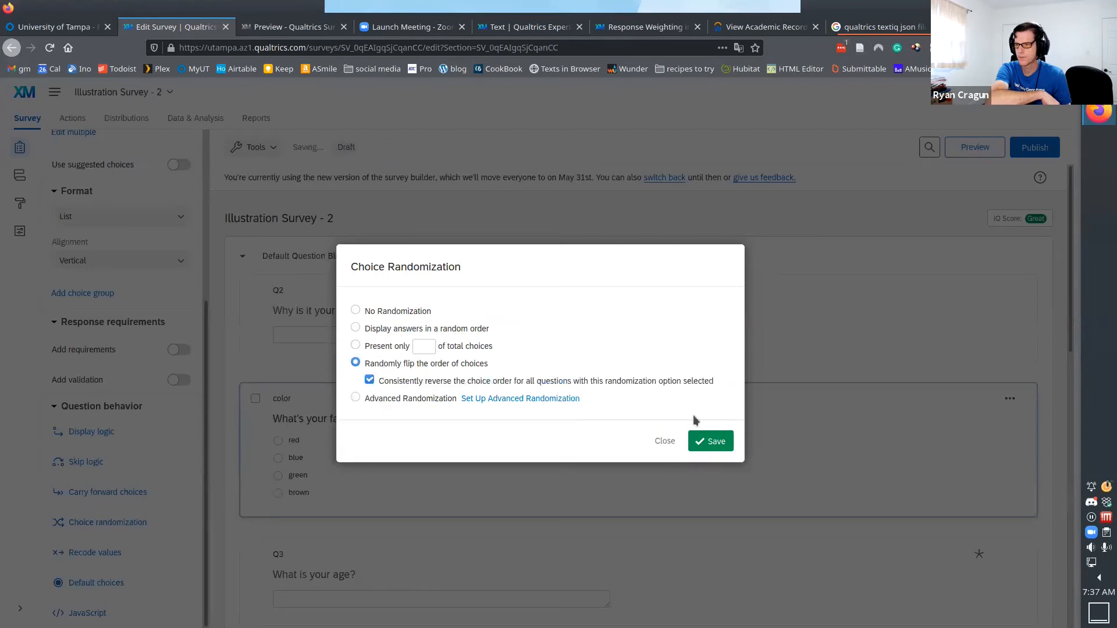
{"action": "left_click", "coordinate": [712, 440]}
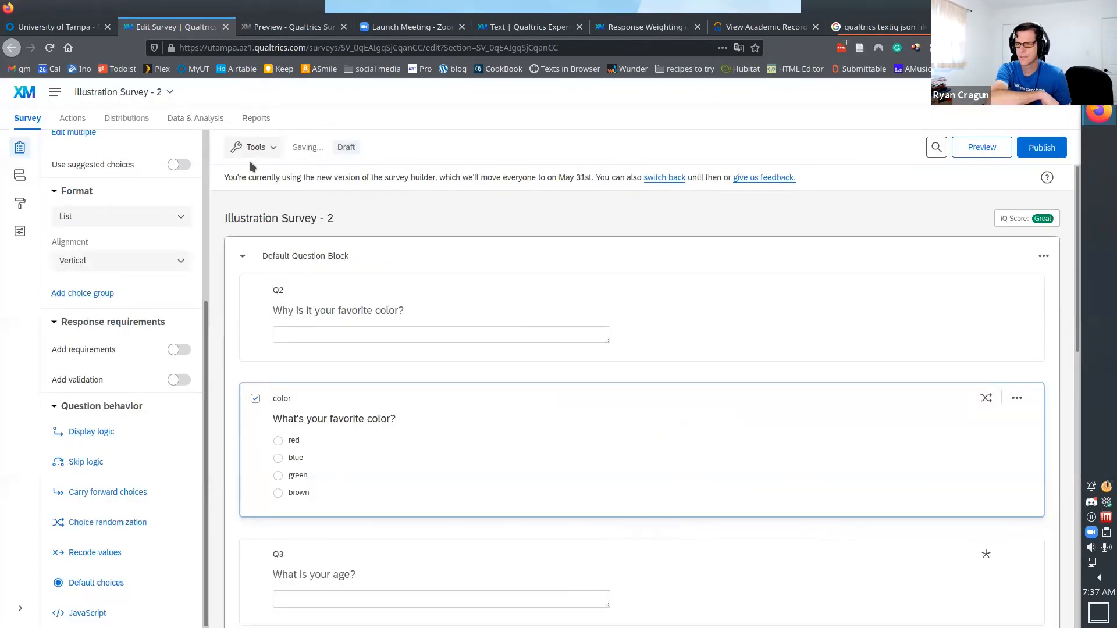
Examine the survey builder's review and import/export tools, and open the survey's Actions page.
{"action": "left_click", "coordinate": [263, 146]}
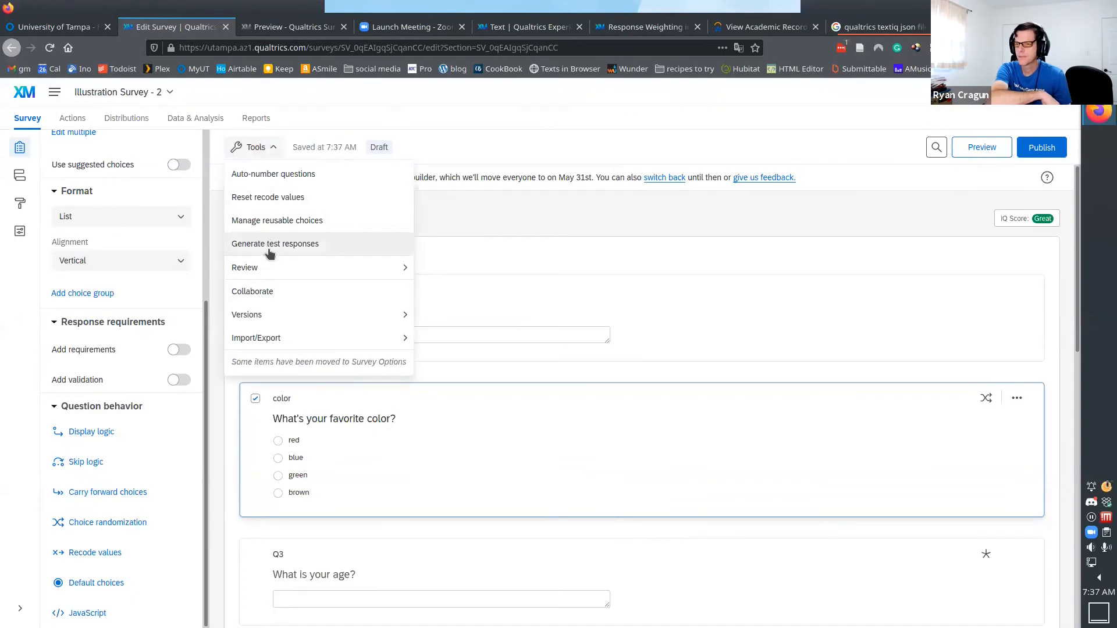
{"action": "mouse_move", "coordinate": [273, 273]}
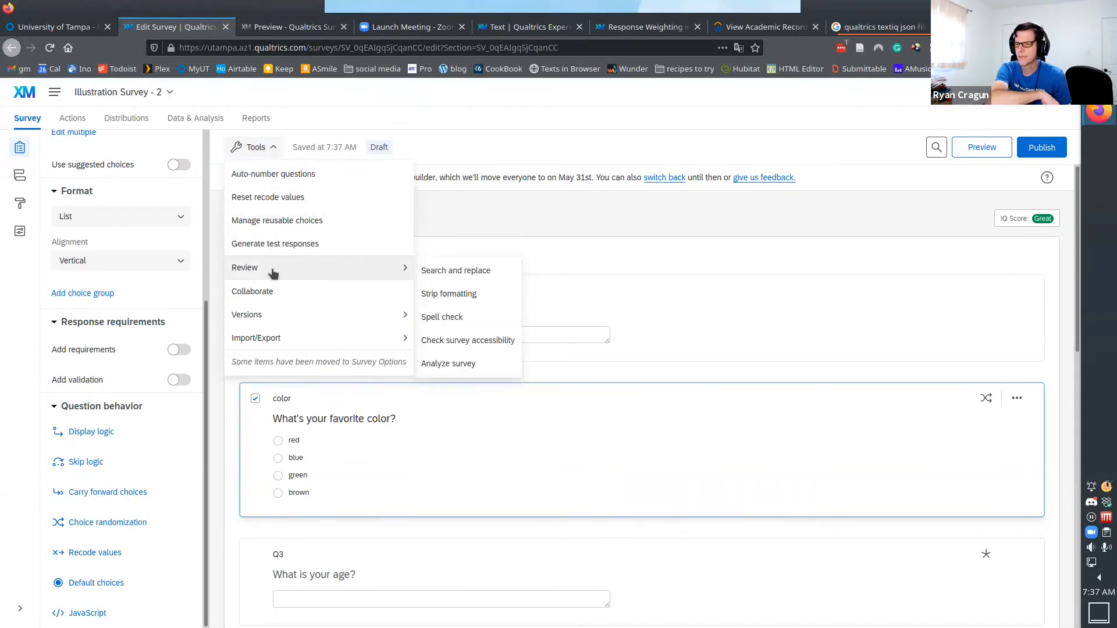
{"action": "mouse_move", "coordinate": [269, 336]}
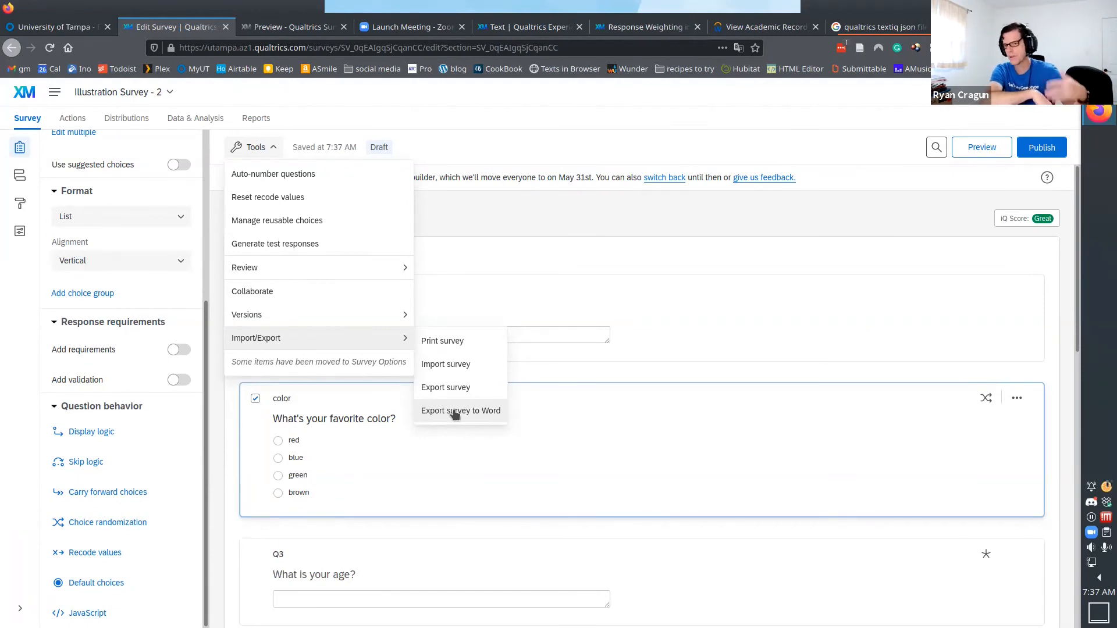
{"action": "left_click", "coordinate": [509, 258]}
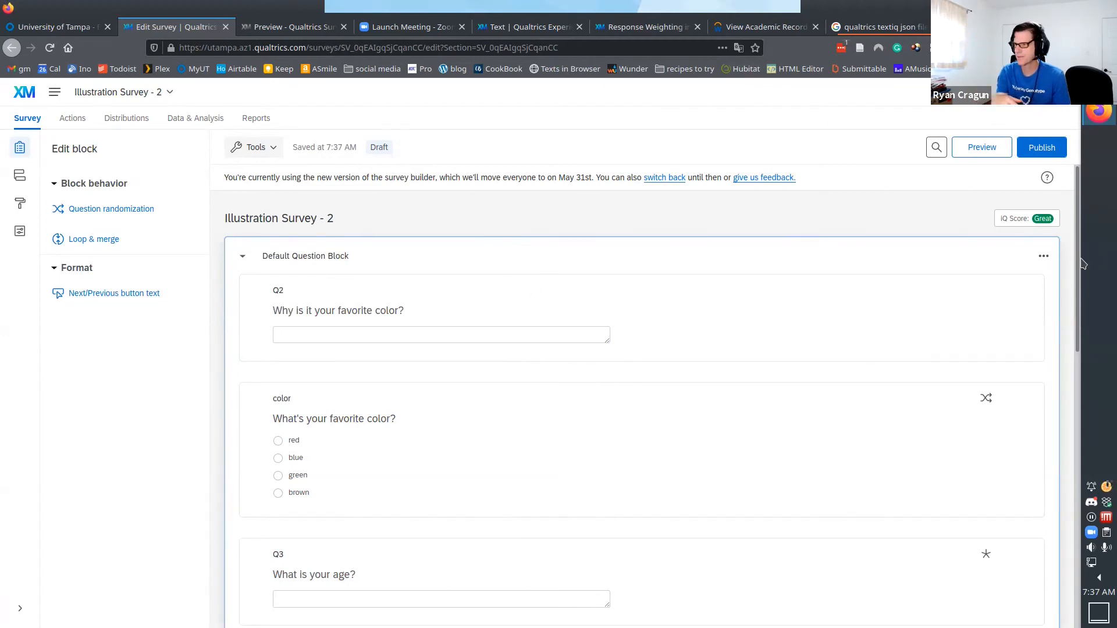
{"action": "left_click_drag", "start_coordinate": [1079, 267], "coordinate": [1063, 232]}
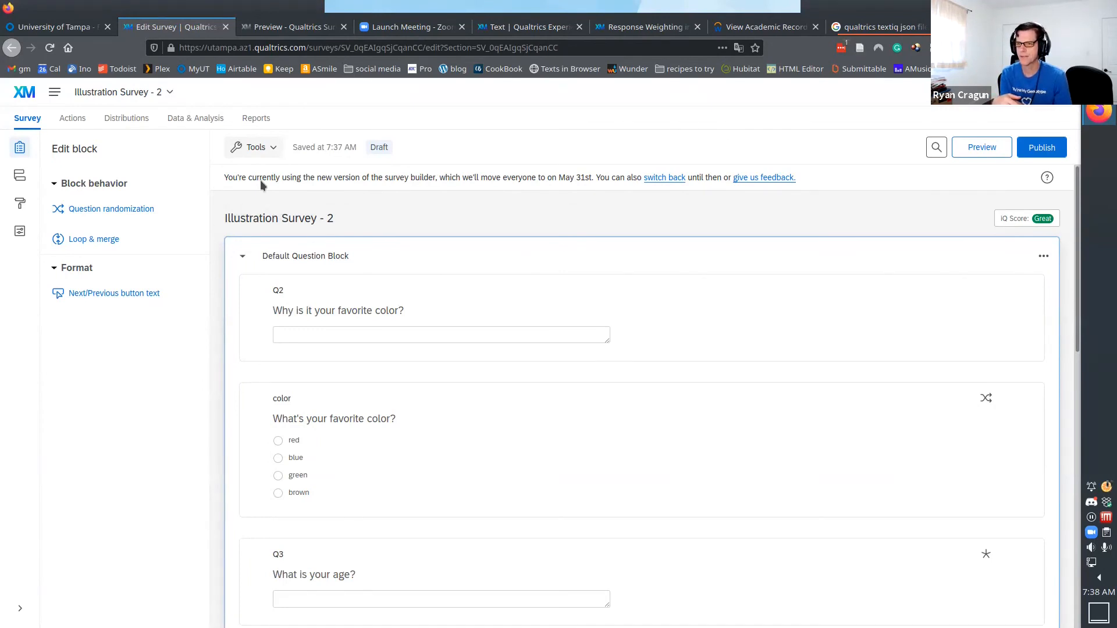
{"action": "left_click", "coordinate": [263, 145]}
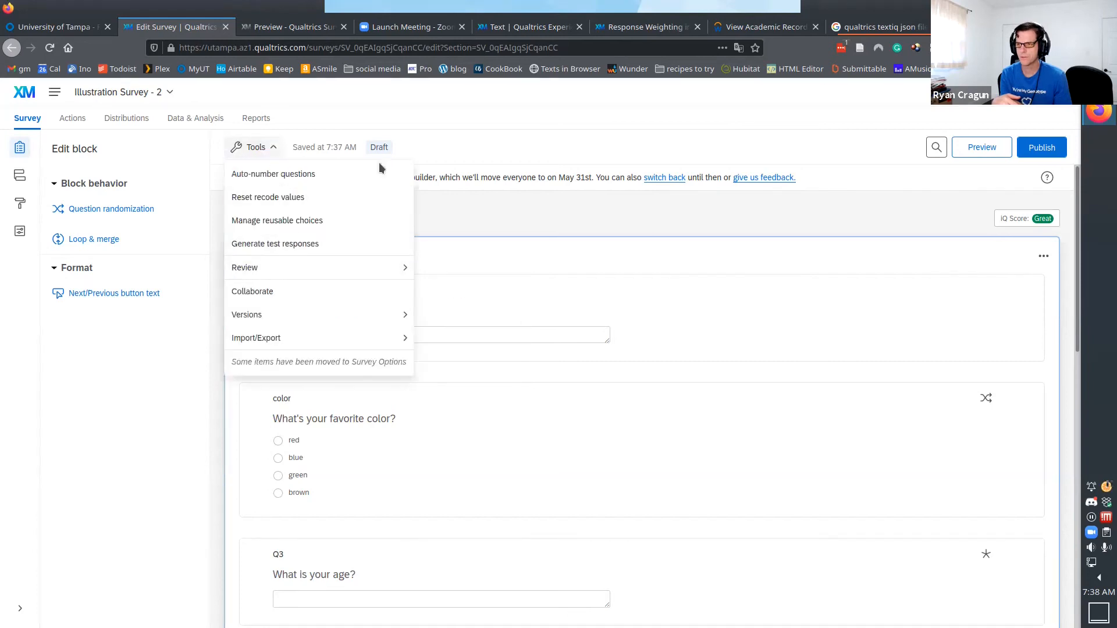
{"action": "left_click", "coordinate": [463, 154]}
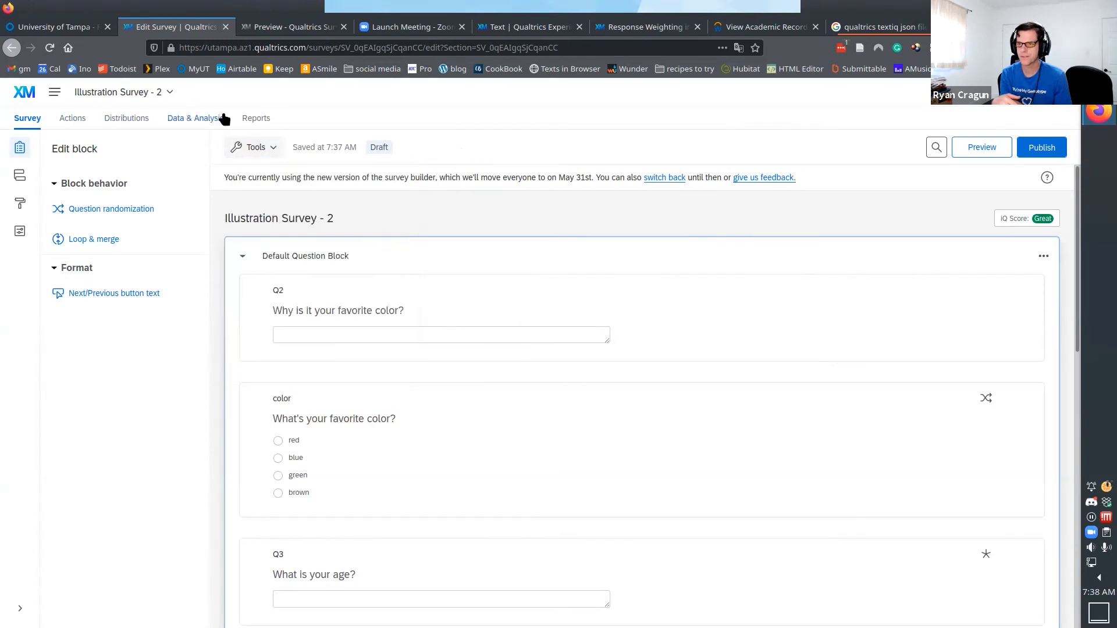
{"action": "left_click", "coordinate": [65, 119]}
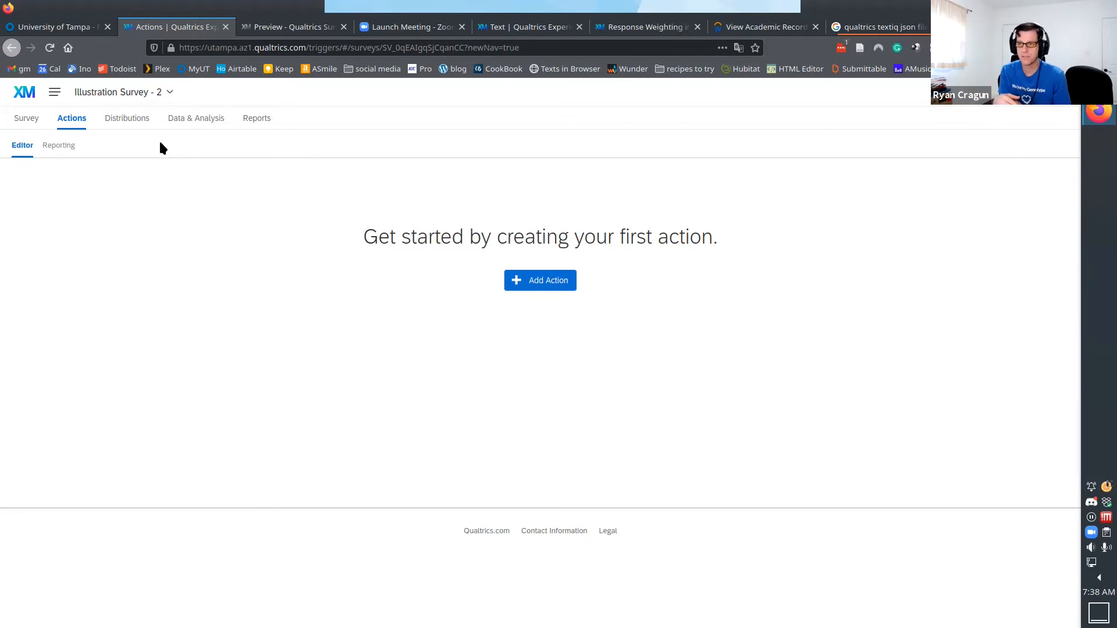
Open the survey's distributions and review the anonymous link and email distribution pages.
{"action": "left_click", "coordinate": [125, 119]}
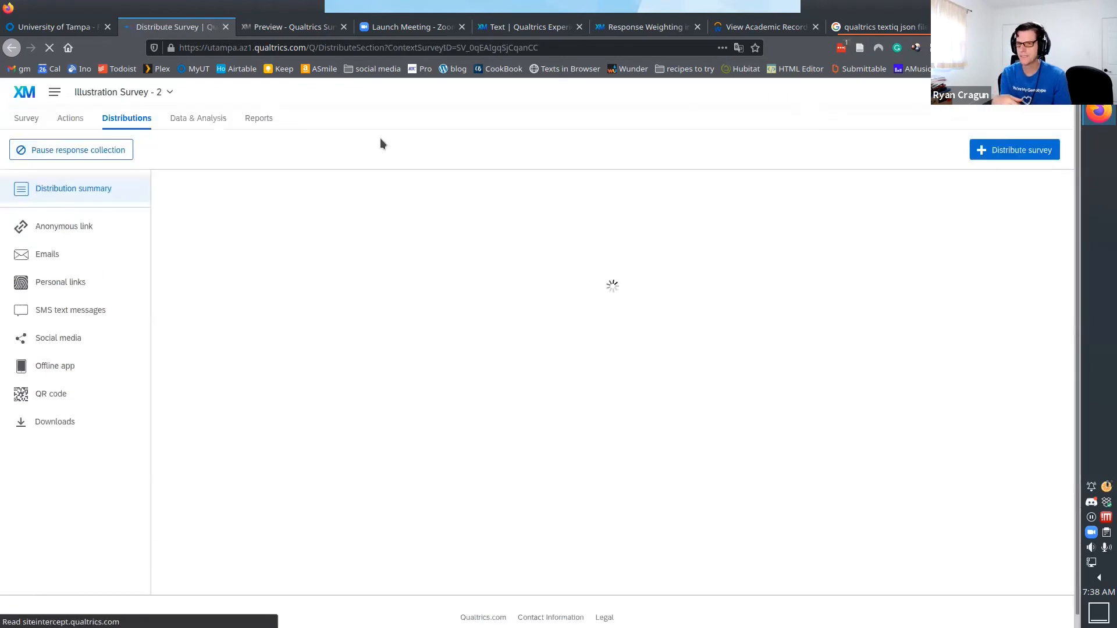
{"action": "left_click", "coordinate": [76, 227]}
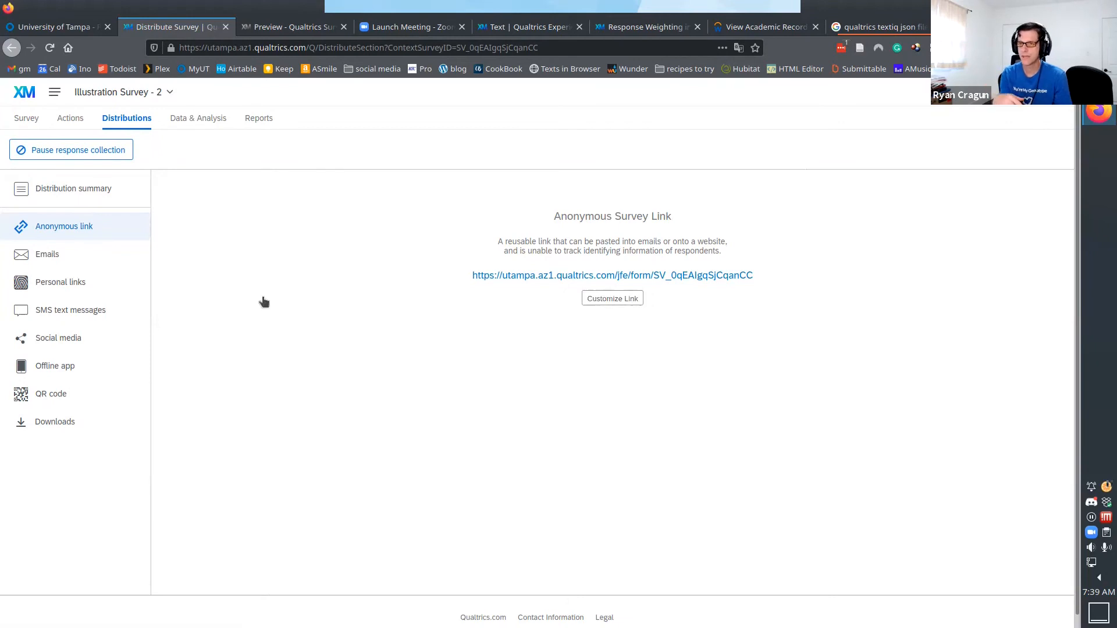
{"action": "left_click", "coordinate": [85, 254]}
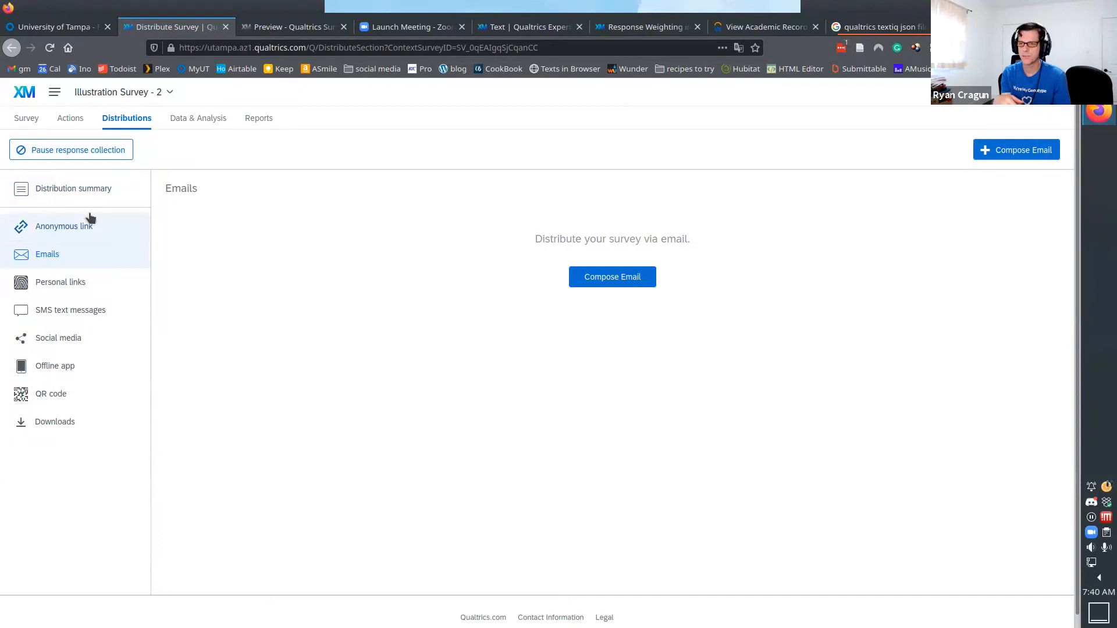
Check the data page of Illustration Survey - 2 and switch to the project "Trekking Survey - SOC 355 Version".
{"action": "left_click", "coordinate": [189, 119]}
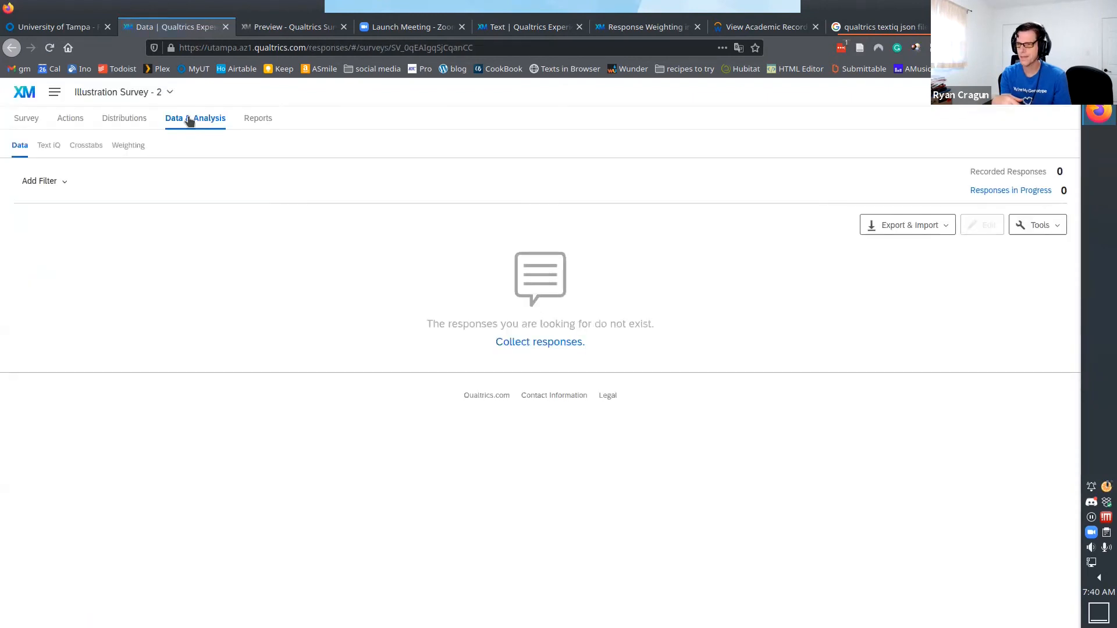
{"action": "left_click", "coordinate": [156, 94]}
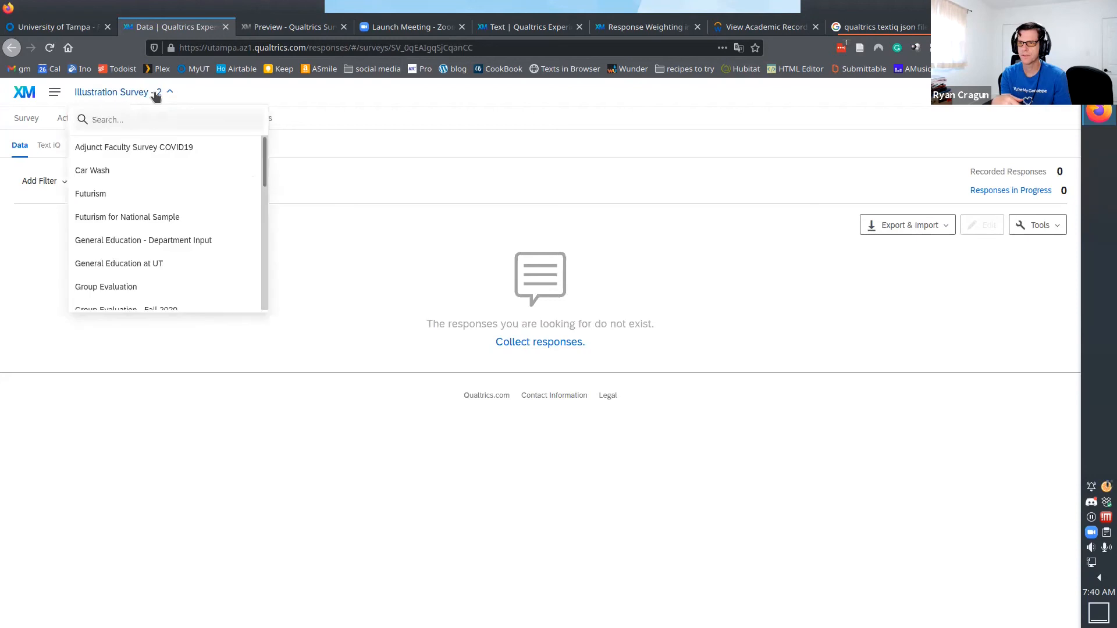
{"action": "left_click", "coordinate": [264, 226]}
{"action": "left_click_drag", "start_coordinate": [265, 228], "coordinate": [263, 285]}
{"action": "left_click", "coordinate": [178, 285]}
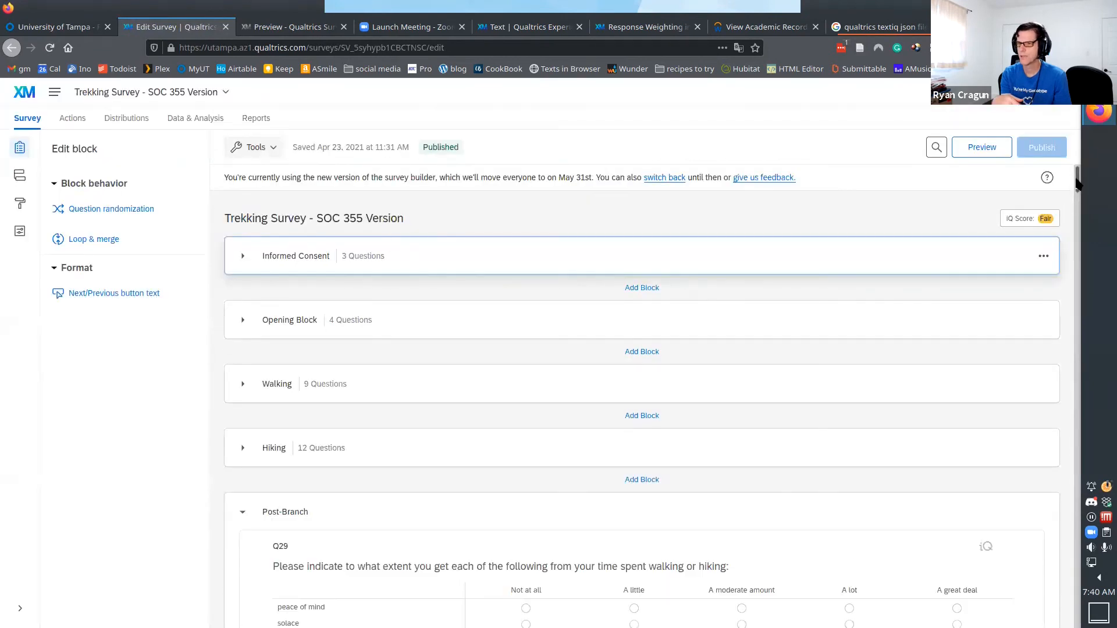
Look over the Trekking Survey's blocks and open its recorded responses in Data & Analysis.
{"action": "mouse_move", "coordinate": [1077, 183]}
{"action": "left_mouse_down"}
{"action": "mouse_move", "coordinate": [1064, 253]}
{"action": "mouse_move", "coordinate": [1067, 186]}
{"action": "left_mouse_up"}
{"action": "left_click", "coordinate": [202, 116]}
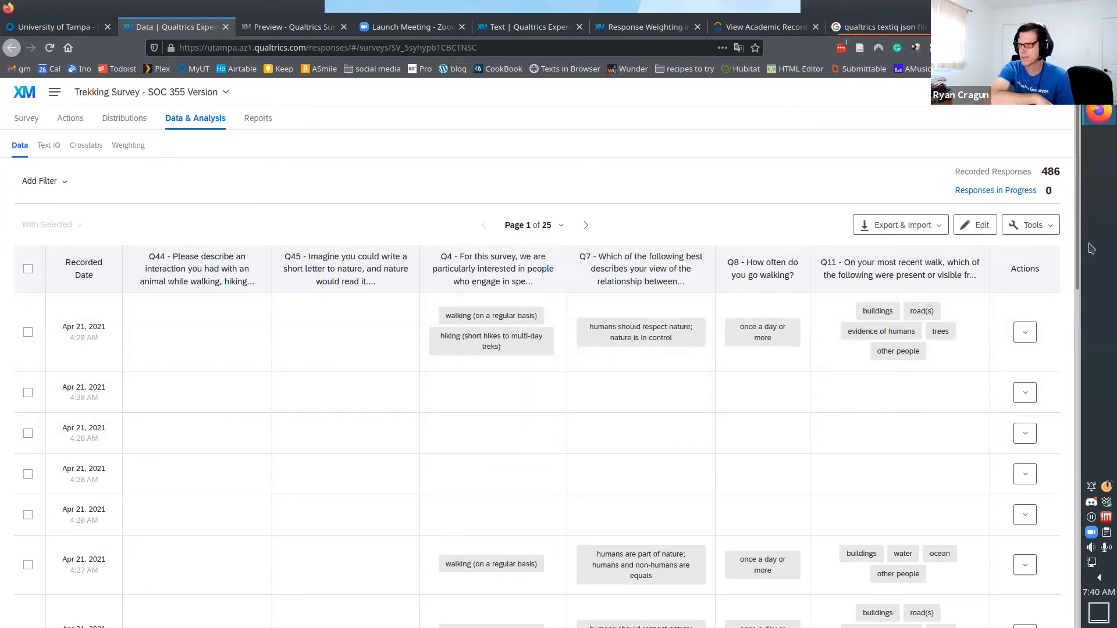
{"action": "left_click_drag", "start_coordinate": [1078, 226], "coordinate": [1078, 267]}
Review the CSV, Excel and SPSS formats for exporting the response data, and leave without downloading.
{"action": "left_click", "coordinate": [896, 231]}
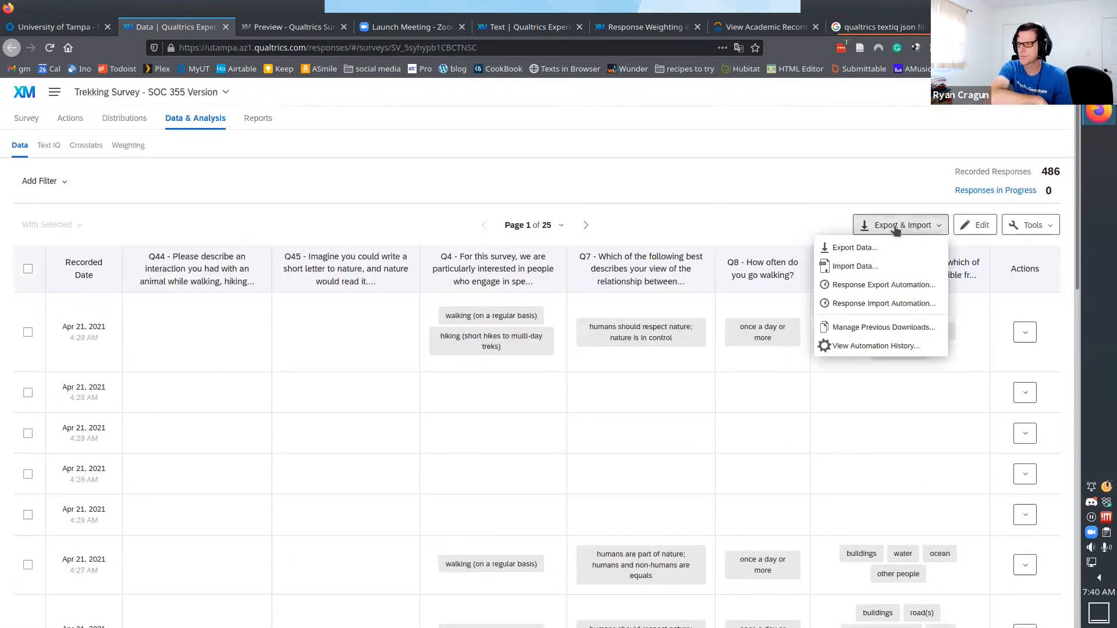
{"action": "left_click", "coordinate": [851, 250]}
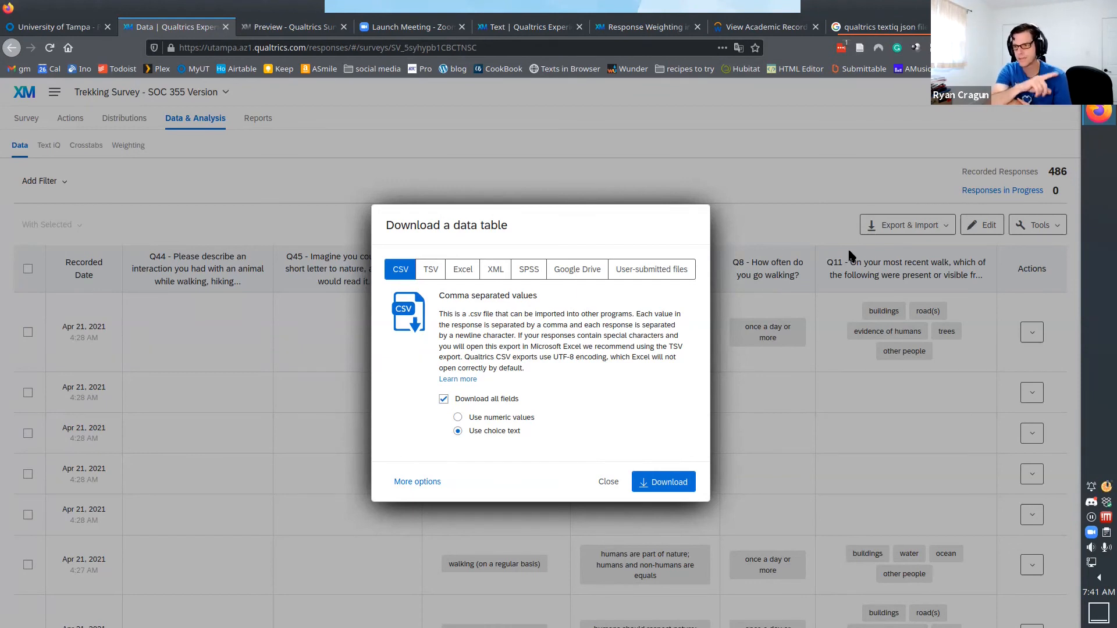
{"action": "left_click", "coordinate": [458, 270]}
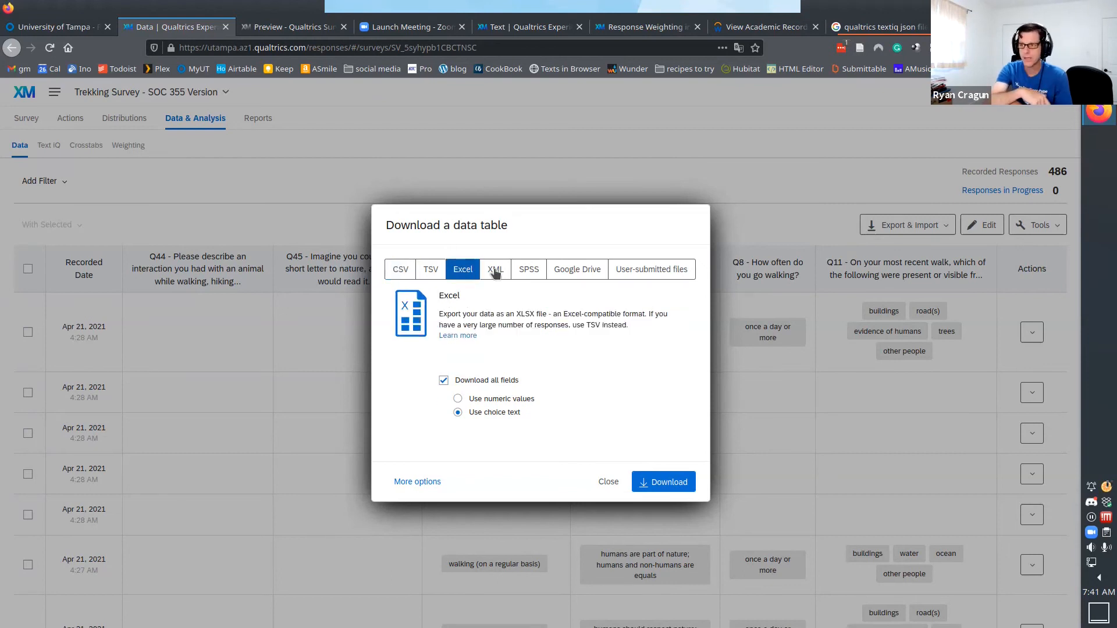
{"action": "left_click", "coordinate": [538, 270]}
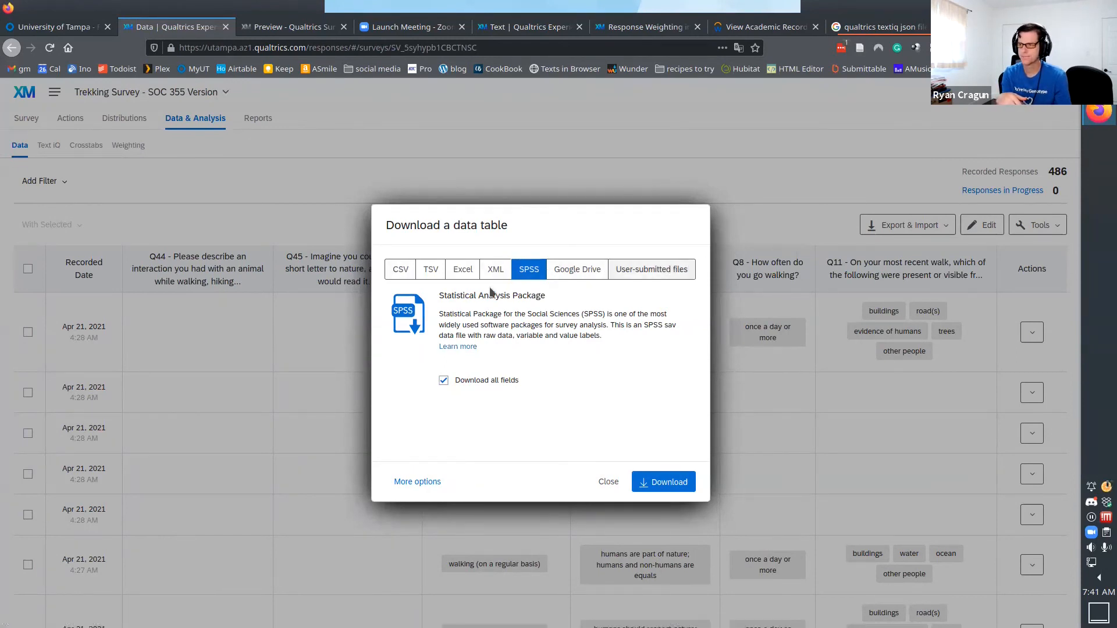
{"action": "left_click", "coordinate": [605, 481]}
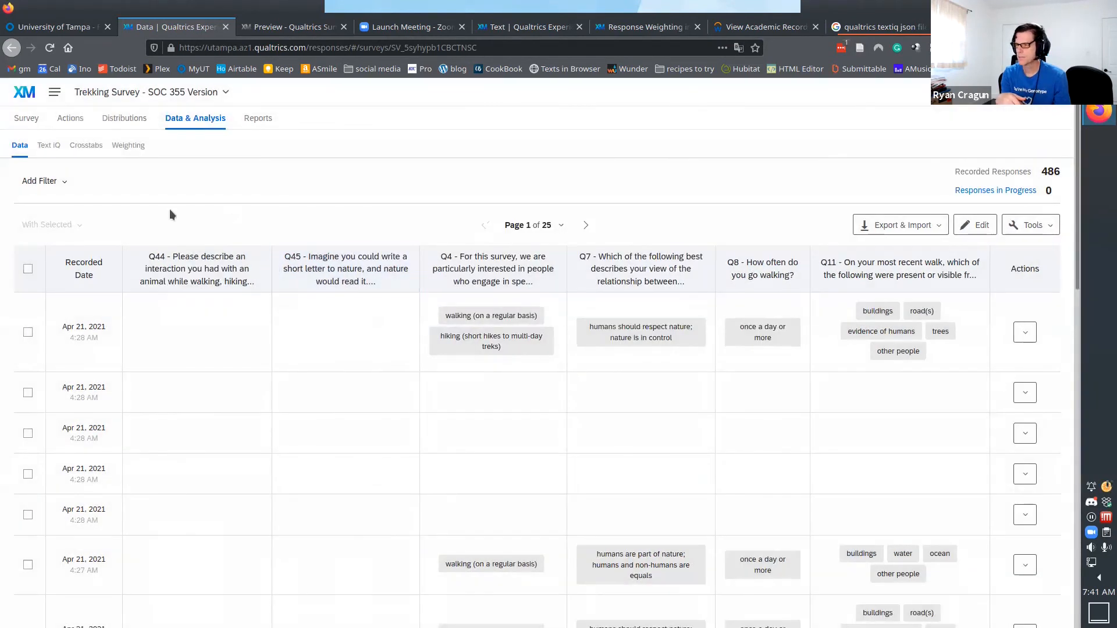
Show the Q45 comments filed under the topic "sorry" in Text iQ, and open the survey's crosstabs.
{"action": "left_click", "coordinate": [46, 149]}
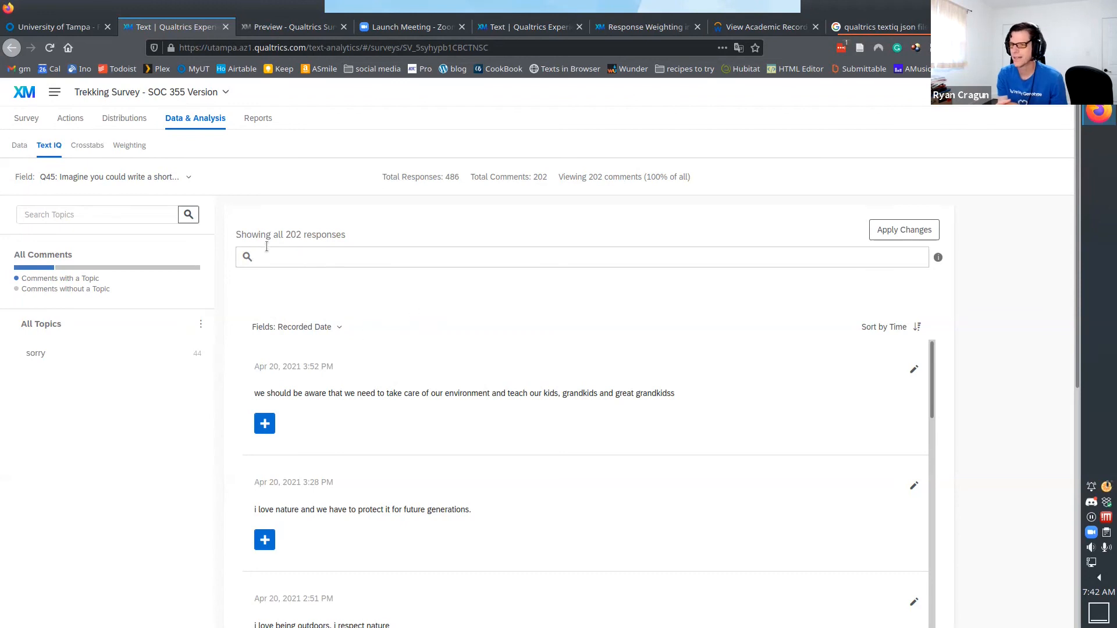
{"action": "left_click", "coordinate": [359, 249]}
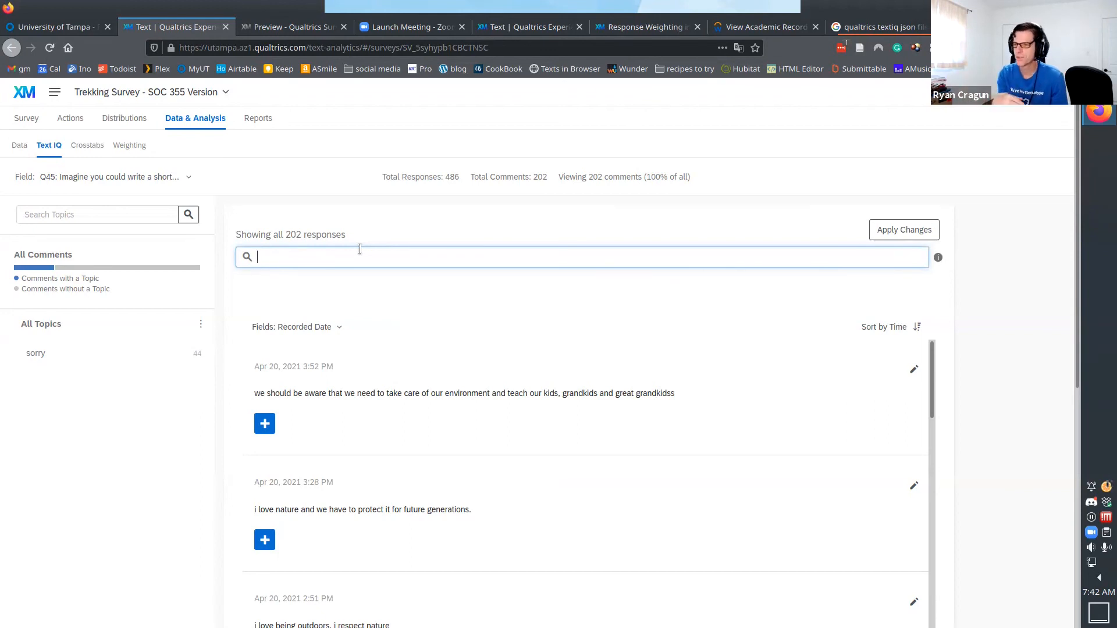
{"action": "left_click", "coordinate": [76, 353]}
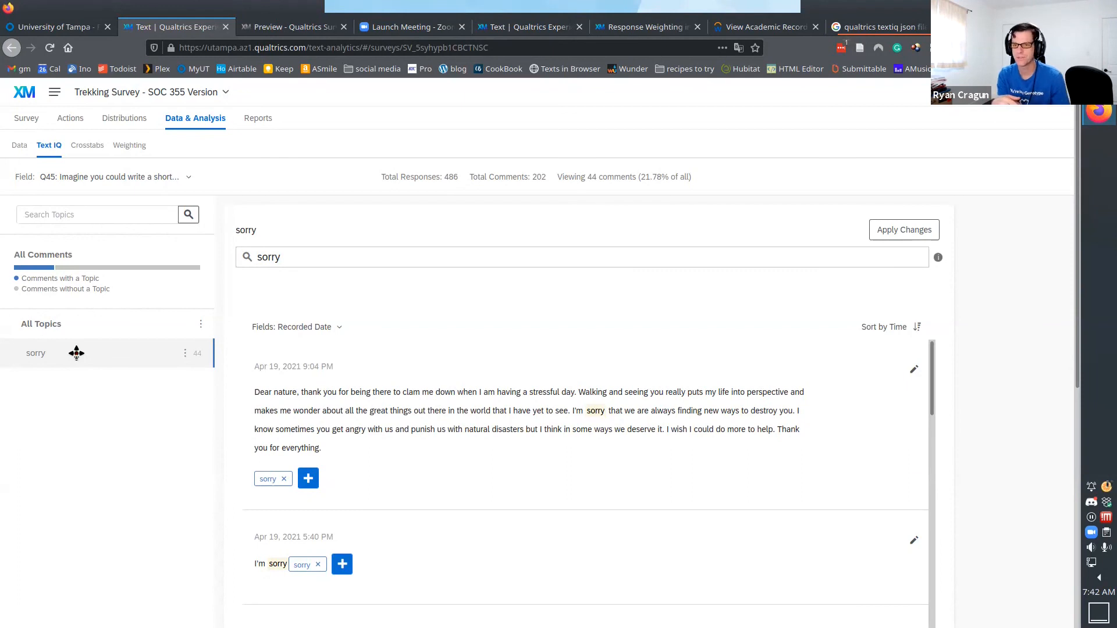
{"action": "left_click", "coordinate": [87, 145]}
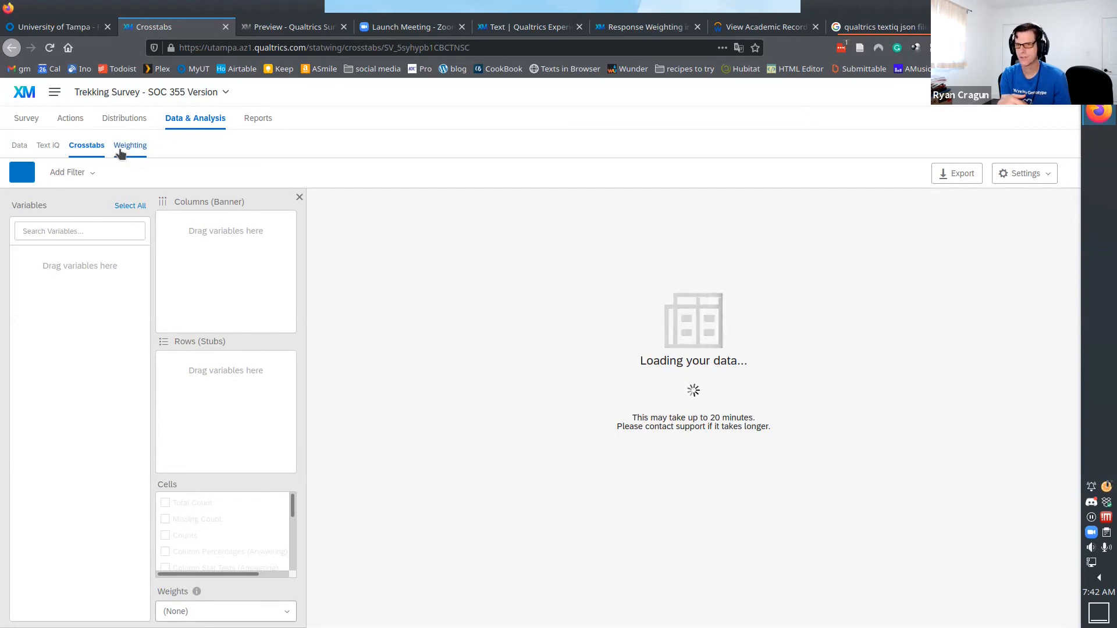
Return to the survey builder, collapse the Post-Branch block, and try to move the Walking block.
{"action": "left_click", "coordinate": [24, 119]}
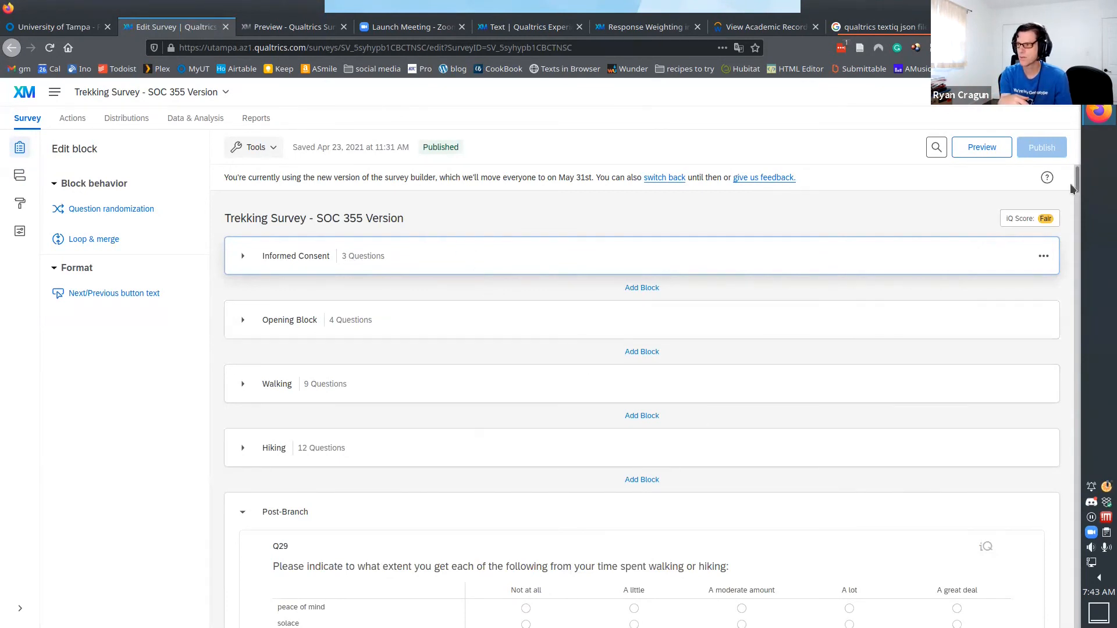
{"action": "mouse_move", "coordinate": [1076, 177]}
{"action": "left_mouse_down"}
{"action": "mouse_move", "coordinate": [1081, 215]}
{"action": "mouse_move", "coordinate": [1081, 183]}
{"action": "left_mouse_up"}
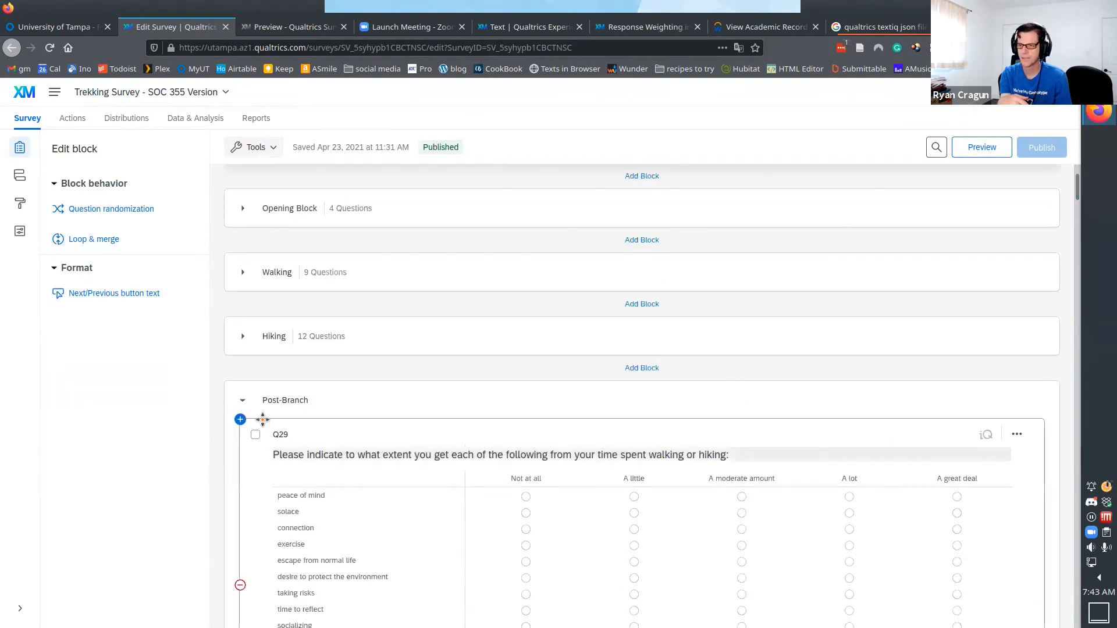
{"action": "left_click", "coordinate": [242, 401]}
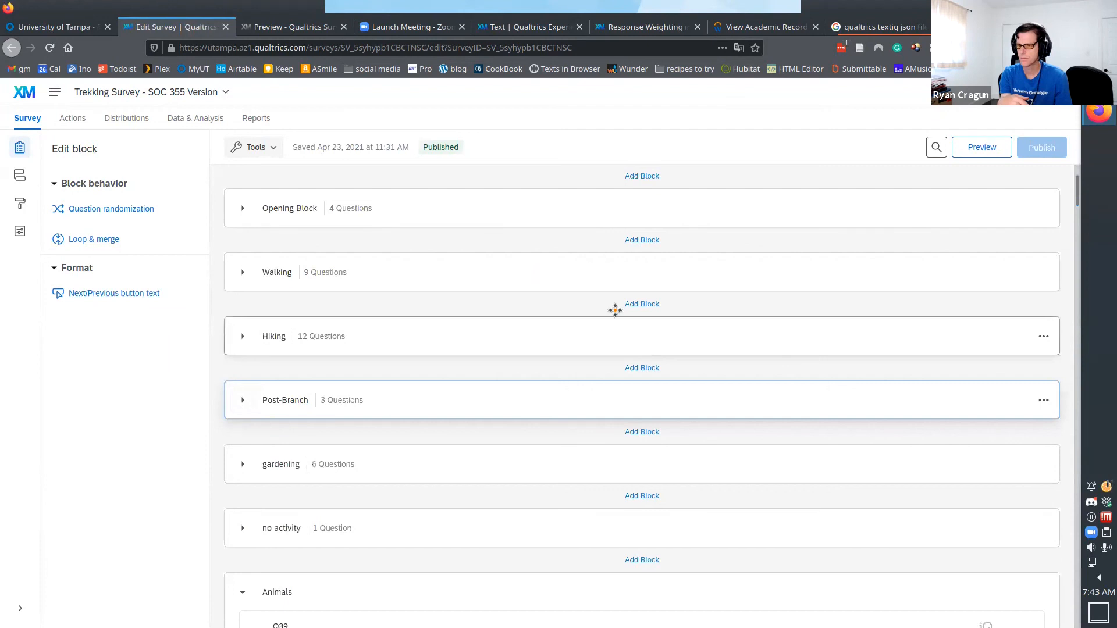
{"action": "mouse_move", "coordinate": [402, 268]}
{"action": "left_mouse_down"}
{"action": "mouse_move", "coordinate": [400, 347]}
{"action": "mouse_move", "coordinate": [402, 275]}
{"action": "left_mouse_up"}
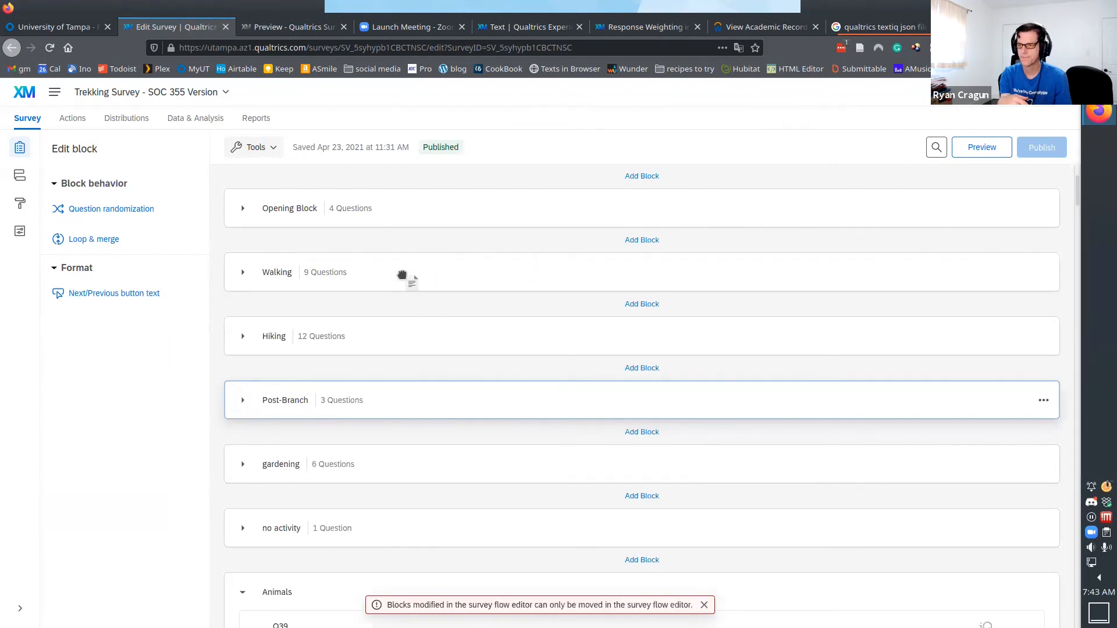
Examine the branch conditions in the survey flow and the questions in the Walking and Opening blocks.
{"action": "left_click", "coordinate": [16, 206]}
{"action": "left_click", "coordinate": [19, 177]}
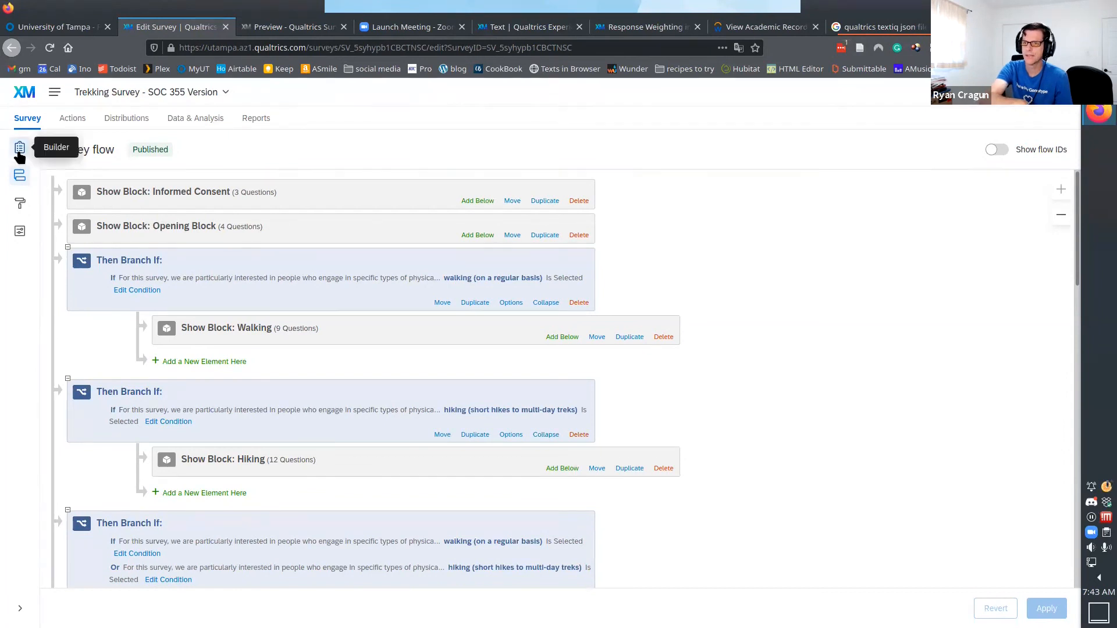
{"action": "left_click", "coordinate": [20, 153]}
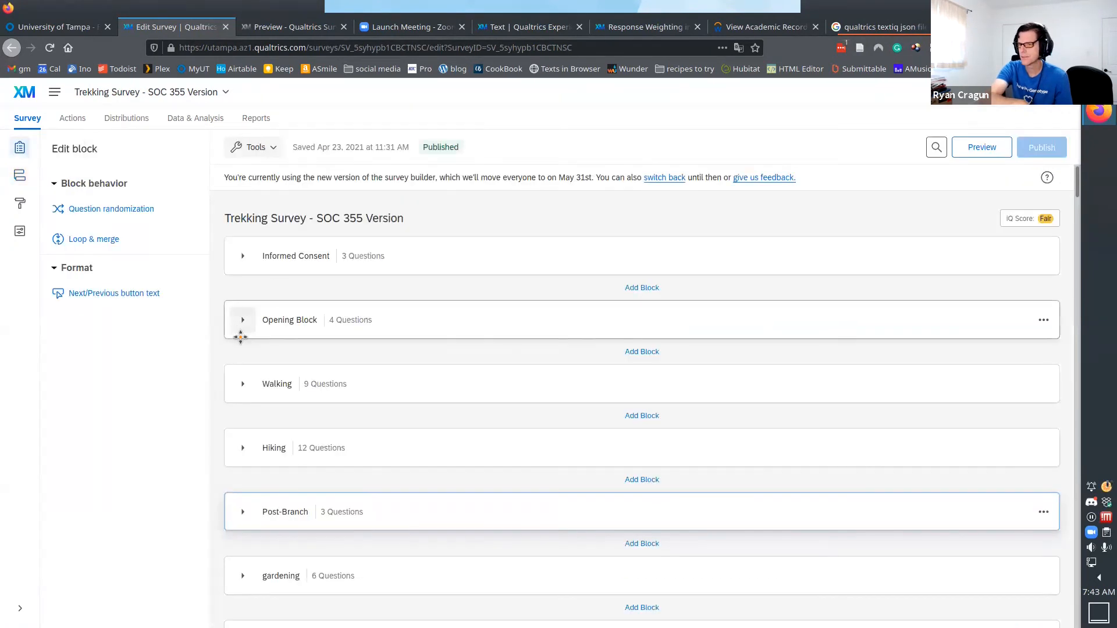
{"action": "left_click", "coordinate": [243, 385]}
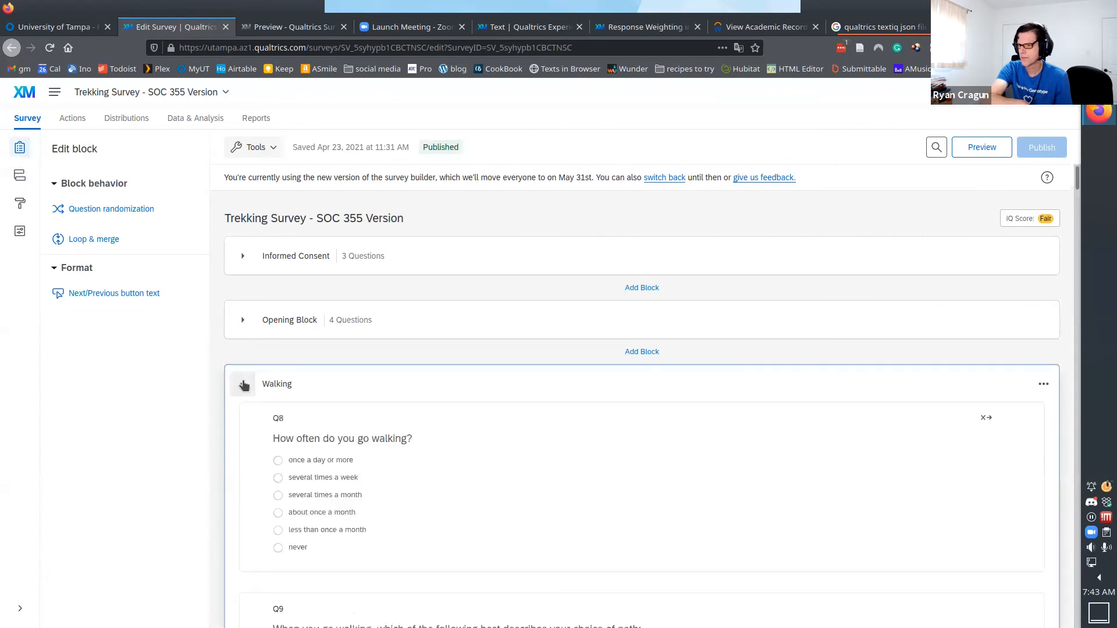
{"action": "left_click", "coordinate": [243, 385]}
{"action": "left_click", "coordinate": [242, 320]}
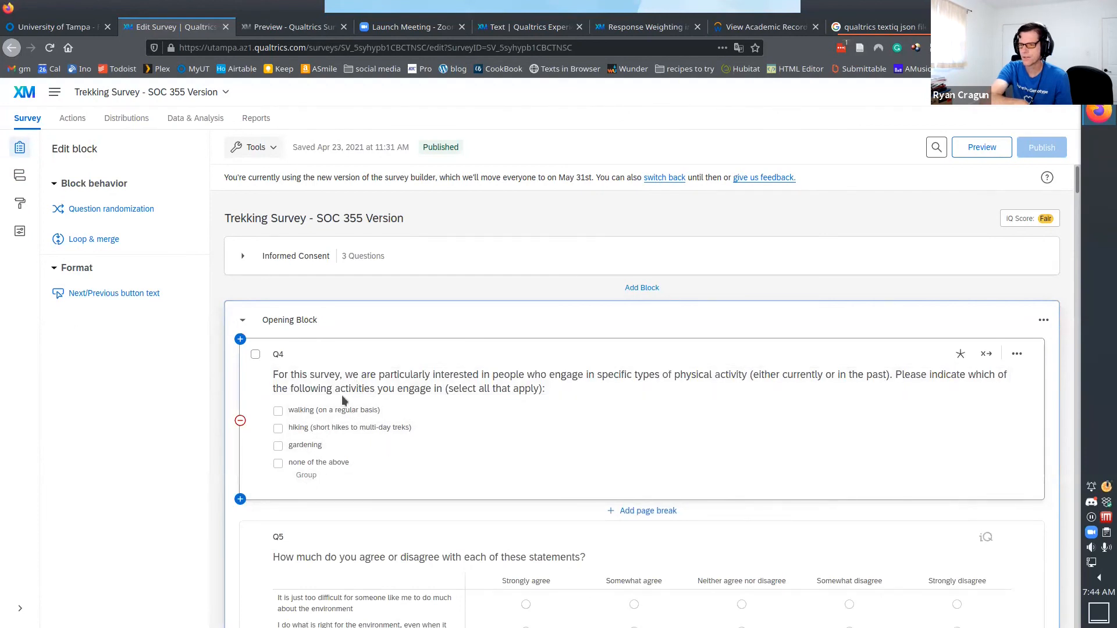
{"action": "left_click", "coordinate": [243, 326]}
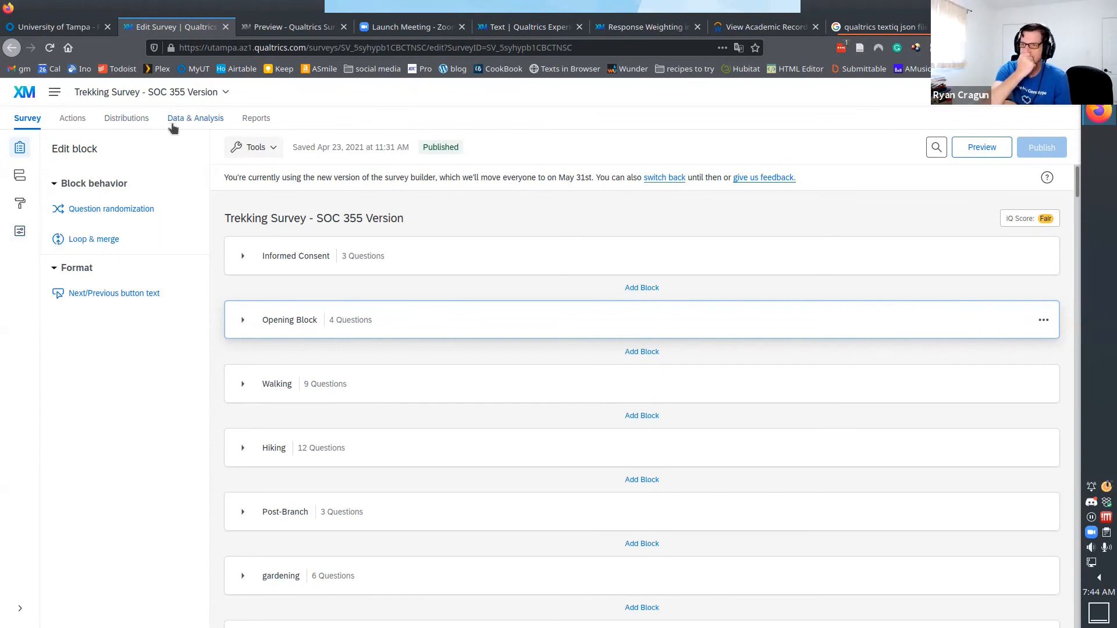
Check the builder's tools, the survey flow and the general survey options.
{"action": "left_click", "coordinate": [280, 150]}
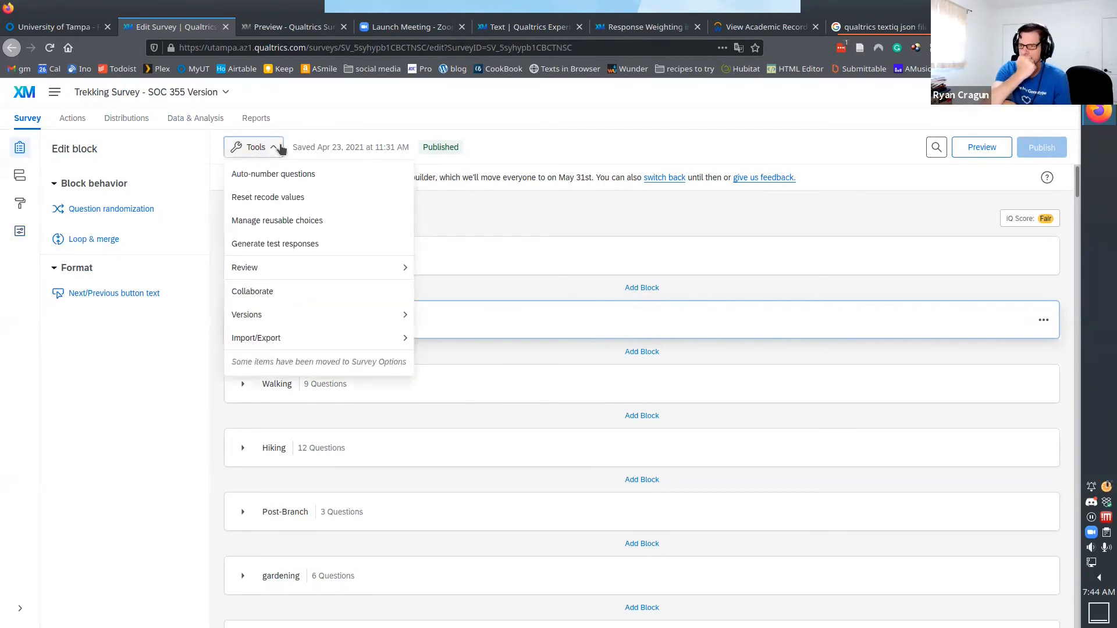
{"action": "left_click", "coordinate": [280, 150]}
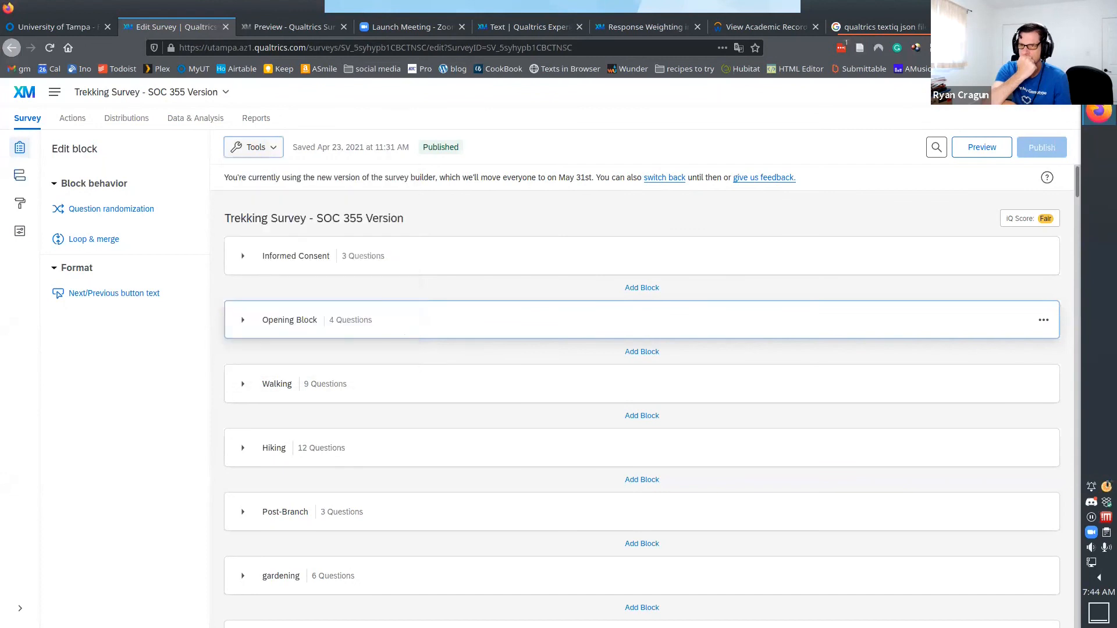
{"action": "left_click", "coordinate": [20, 175]}
{"action": "left_click", "coordinate": [20, 231]}
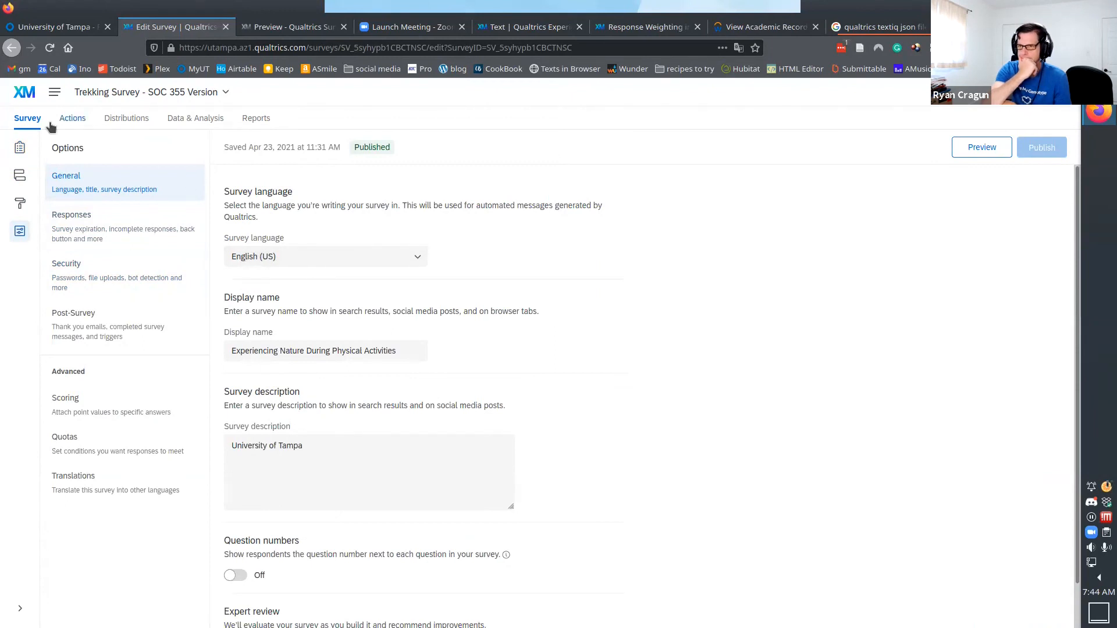
Check the distribution summary, return to the survey, and open the Translations page of its options.
{"action": "left_click", "coordinate": [113, 122]}
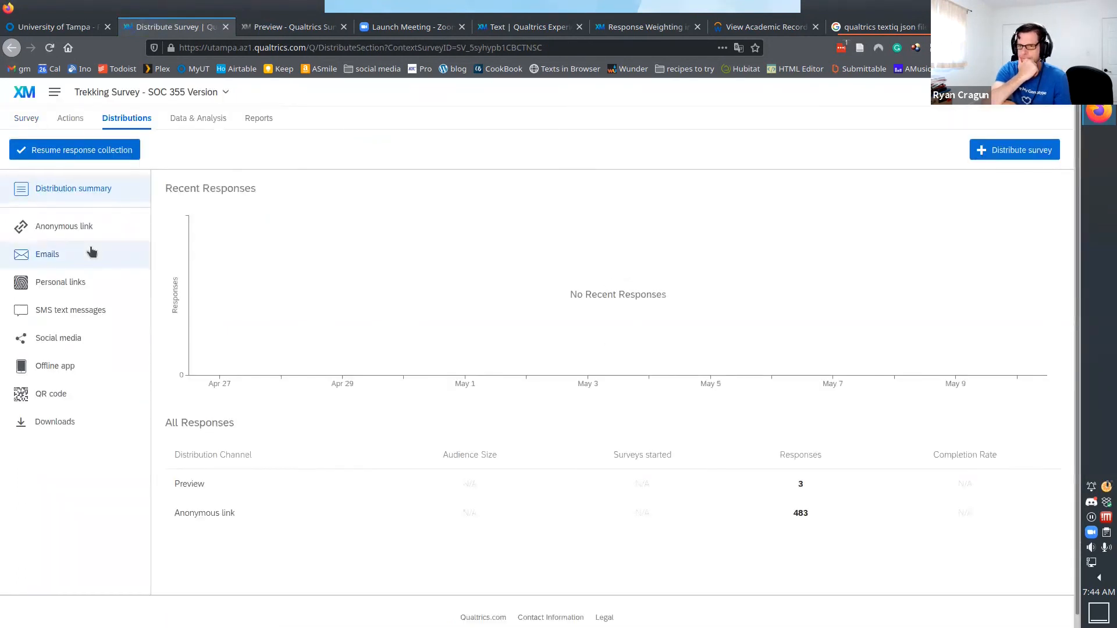
{"action": "left_click", "coordinate": [29, 119]}
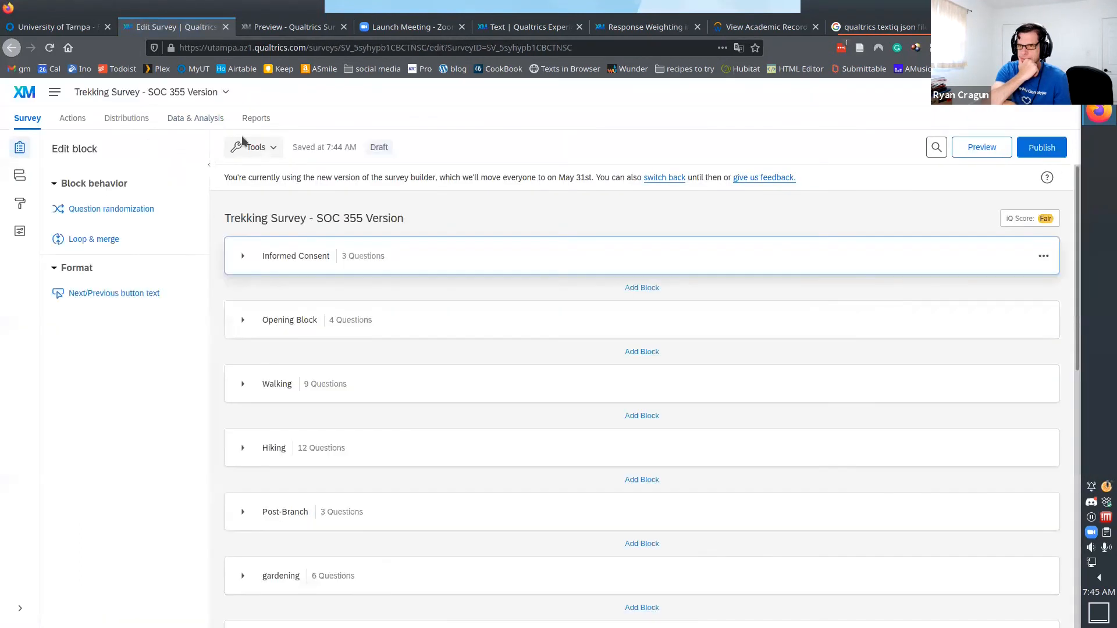
{"action": "left_click", "coordinate": [20, 231]}
{"action": "left_click", "coordinate": [124, 477]}
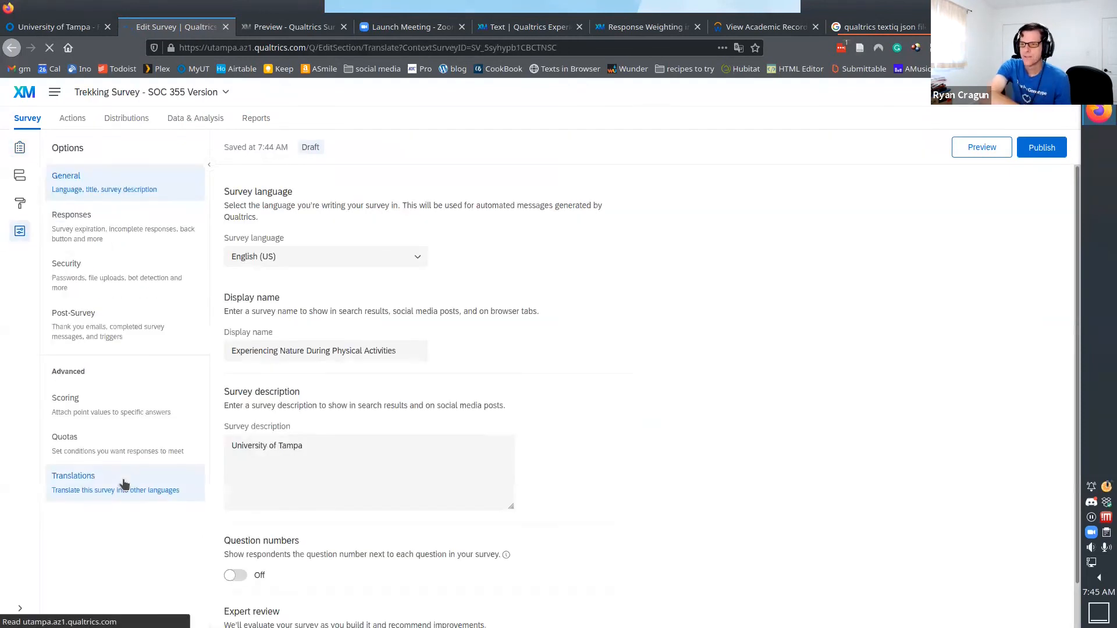